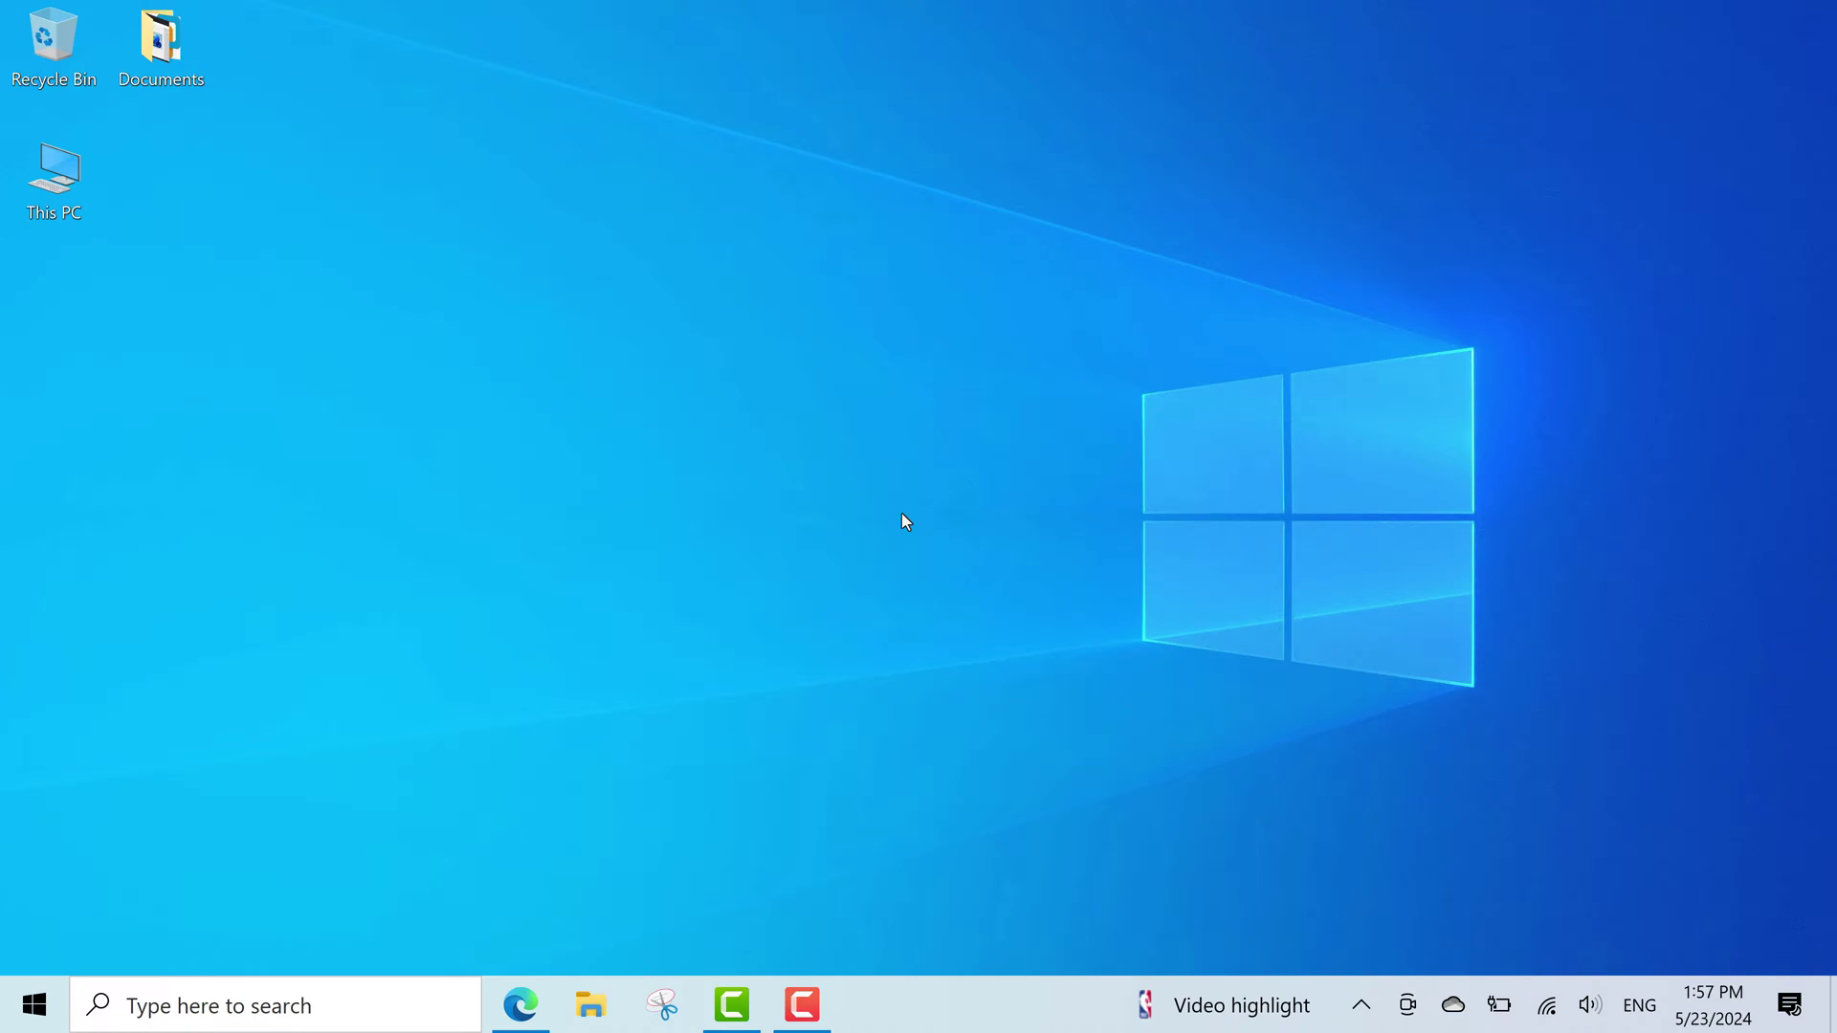
Open virola.io in Edge and scroll through the landing page and back to the top.
{"action": "left_click", "coordinate": [520, 1006]}
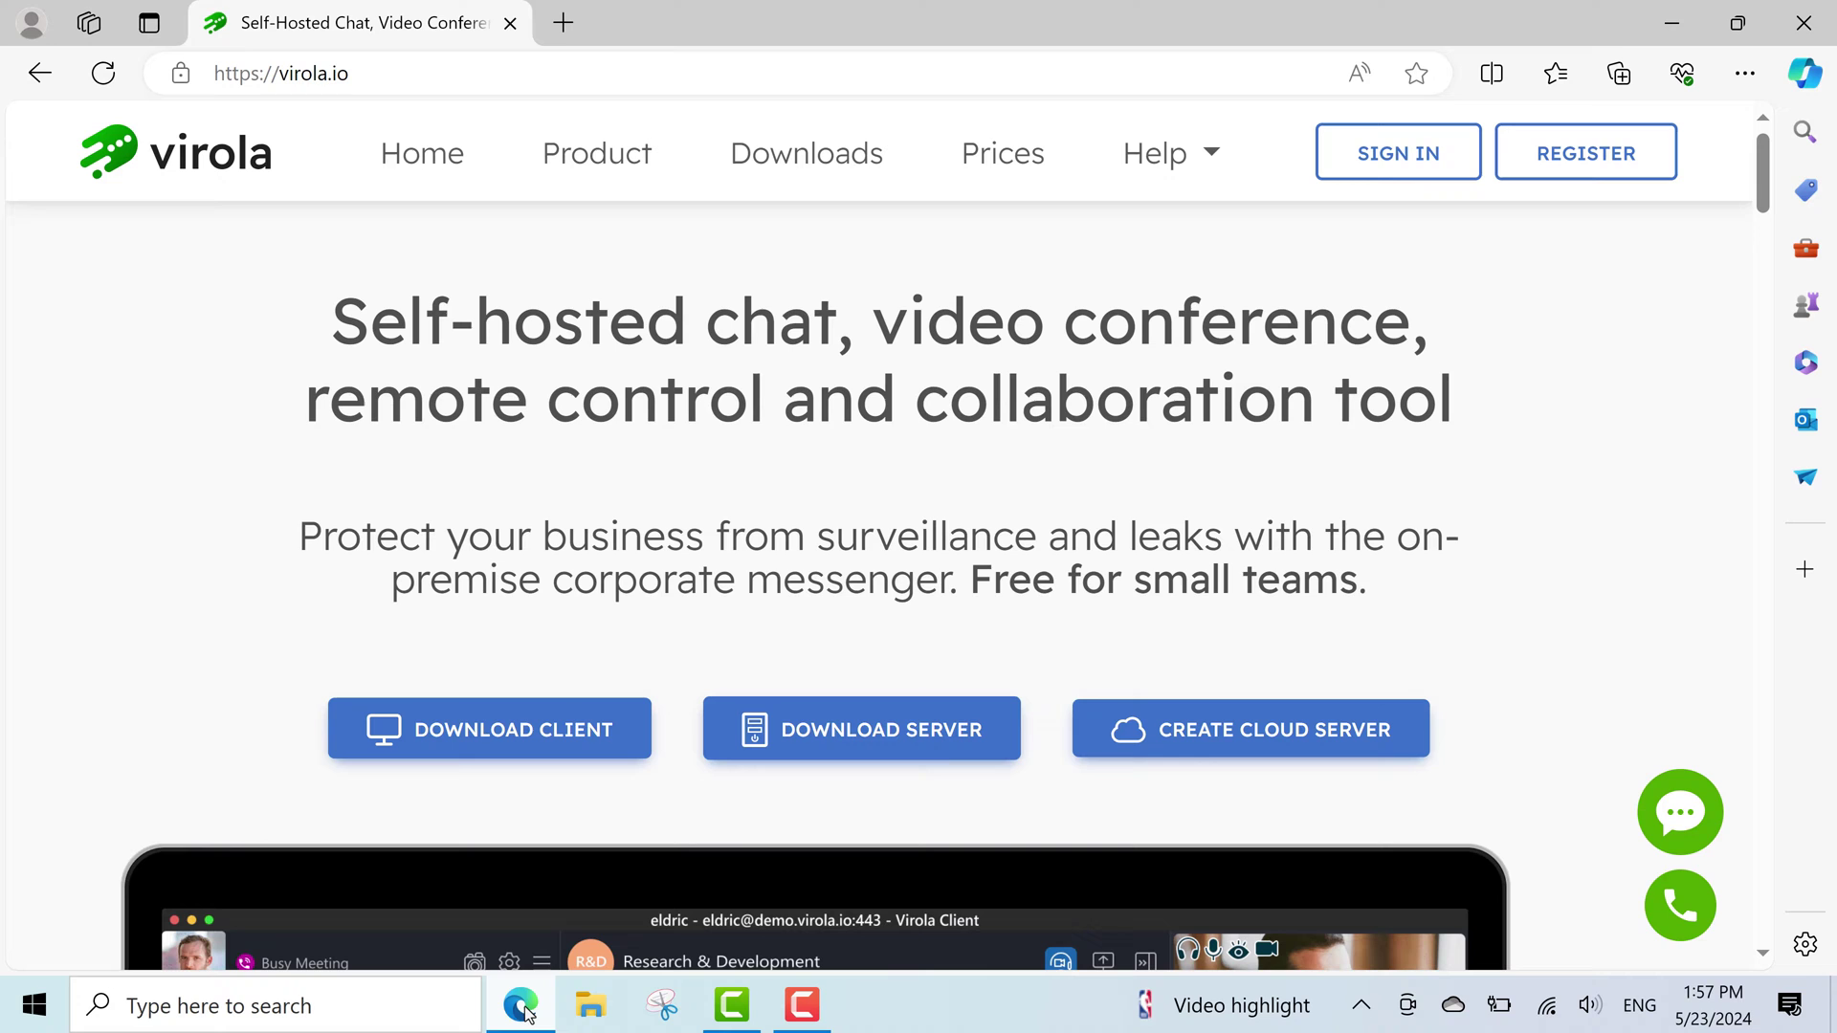
{"action": "scroll", "coordinate": [900, 657], "scroll_direction": "down", "scroll_amount": 3}
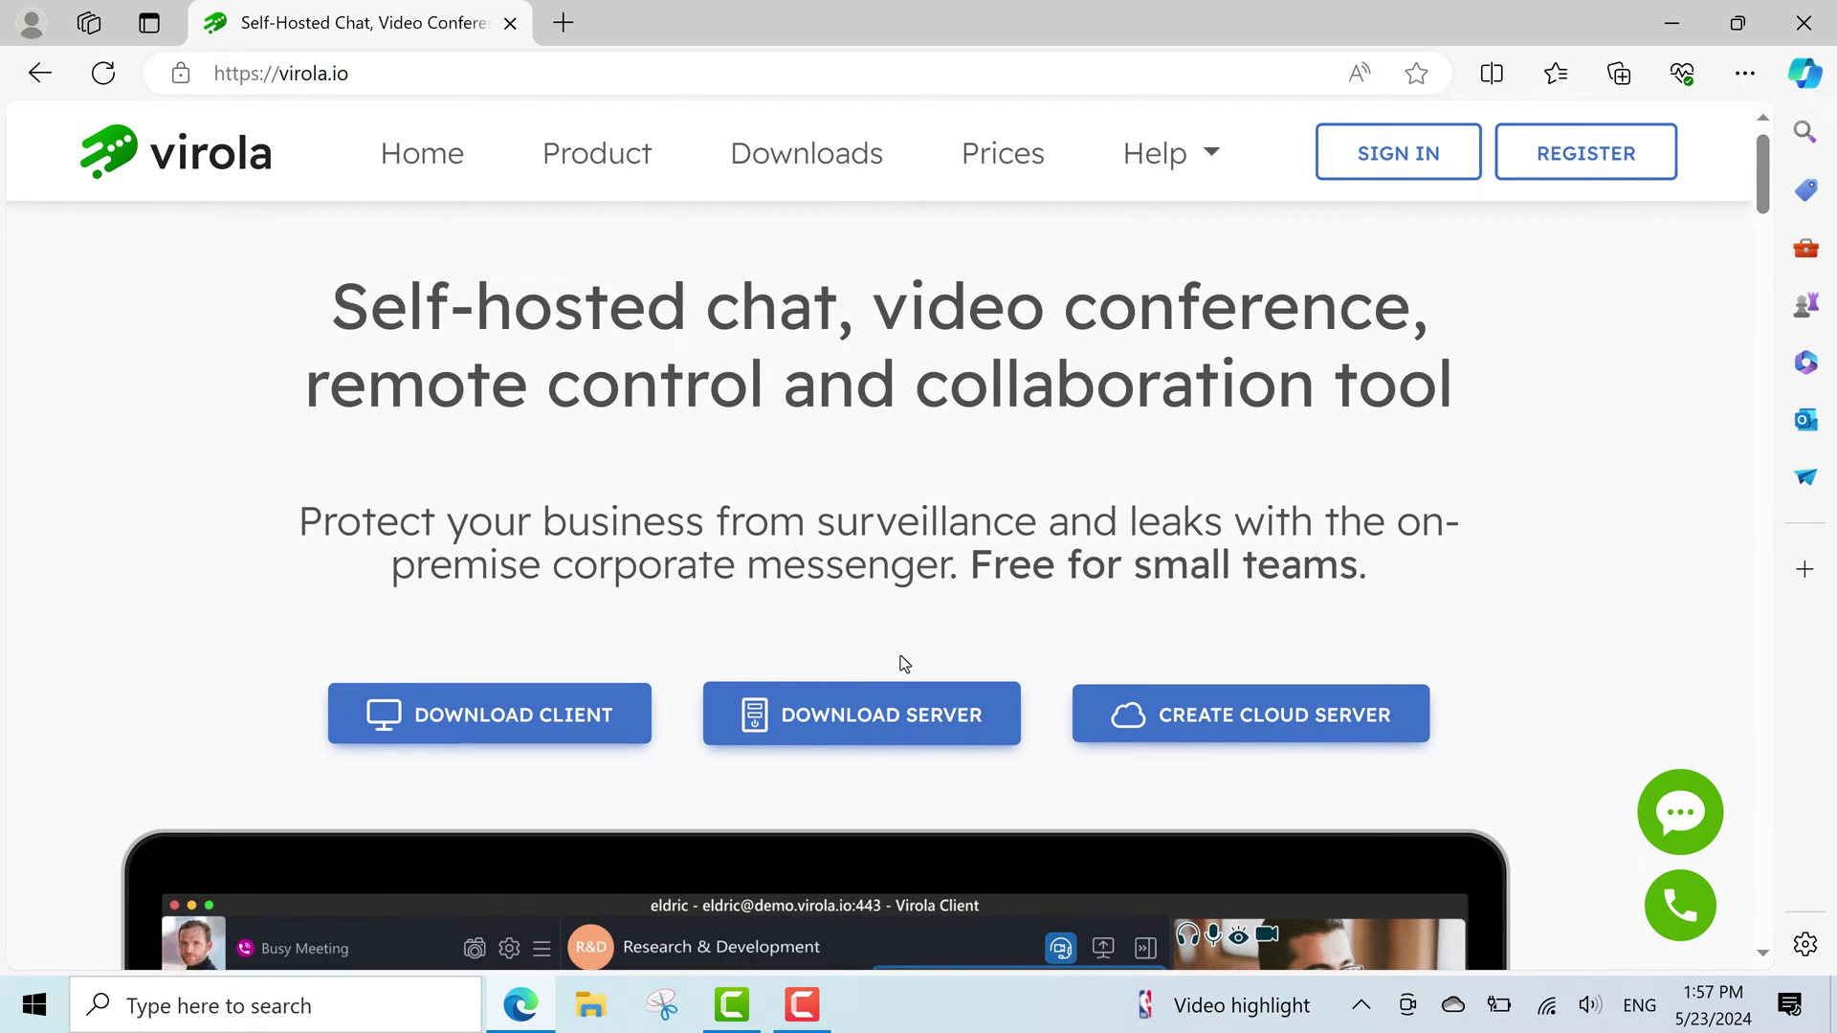
{"action": "scroll", "coordinate": [899, 660], "scroll_direction": "down", "scroll_amount": 7}
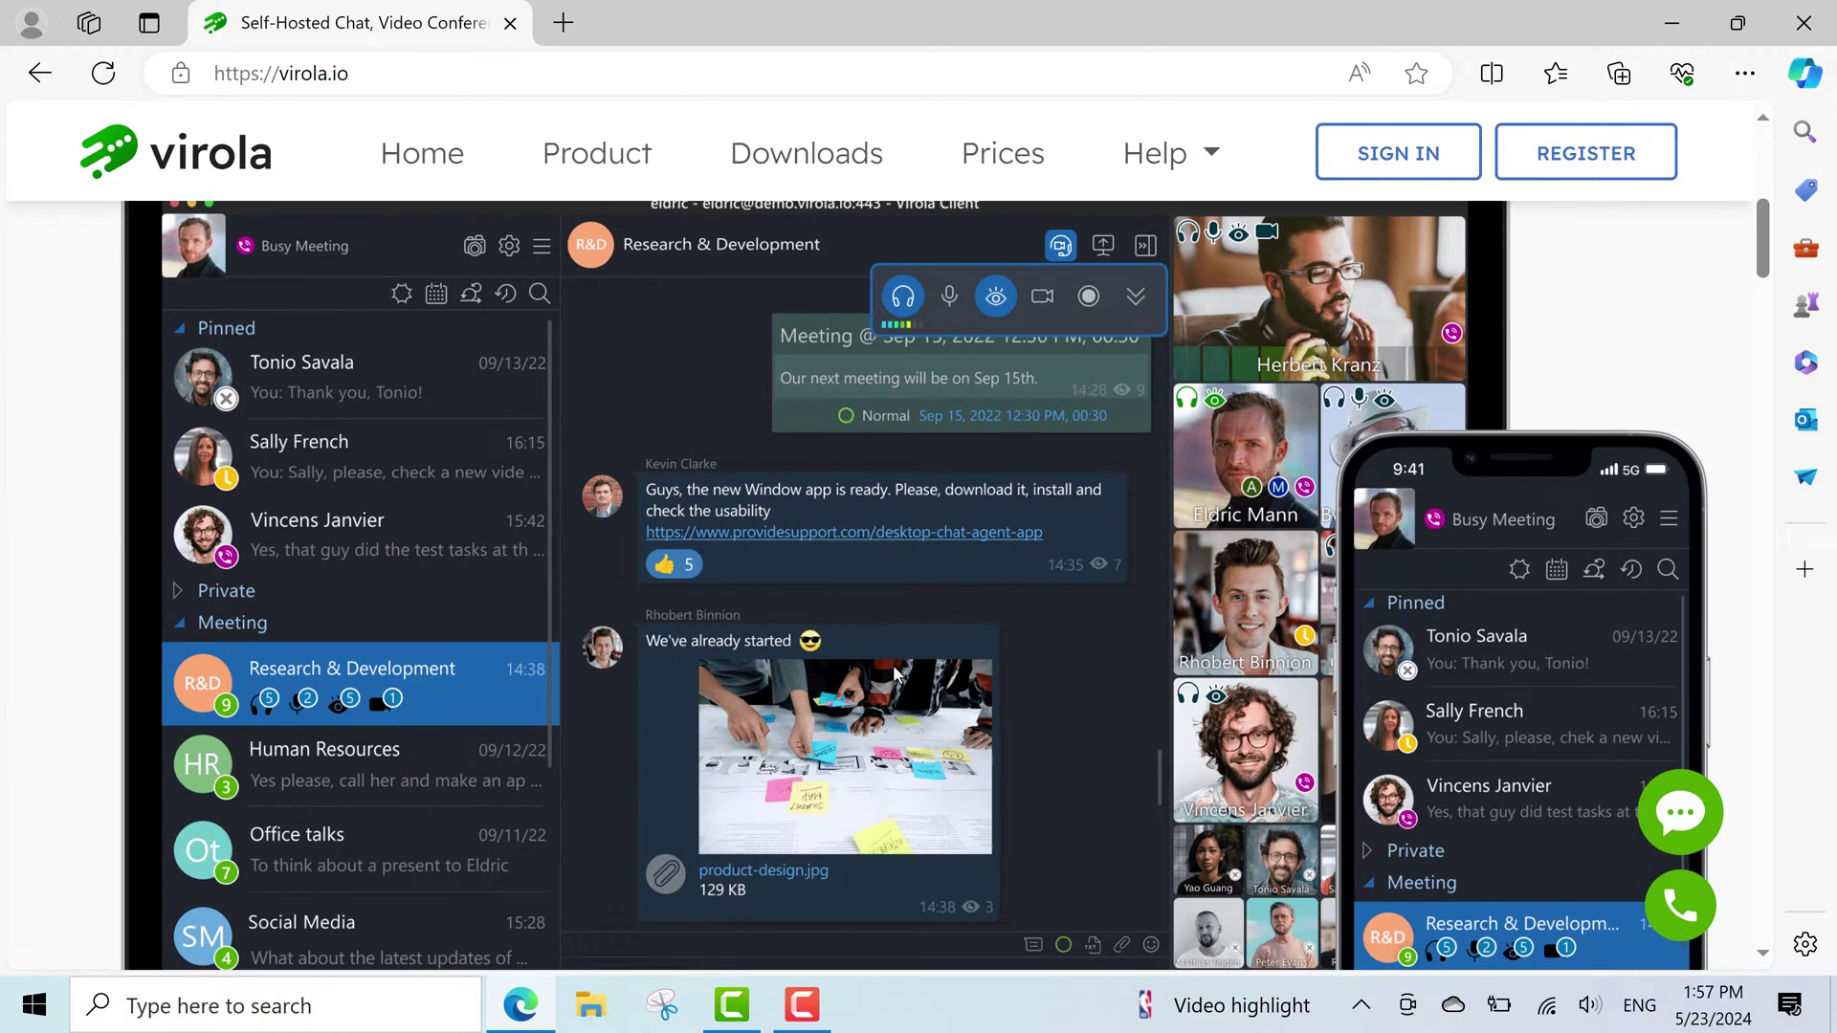
{"action": "scroll", "coordinate": [892, 666], "scroll_direction": "down", "scroll_amount": 6}
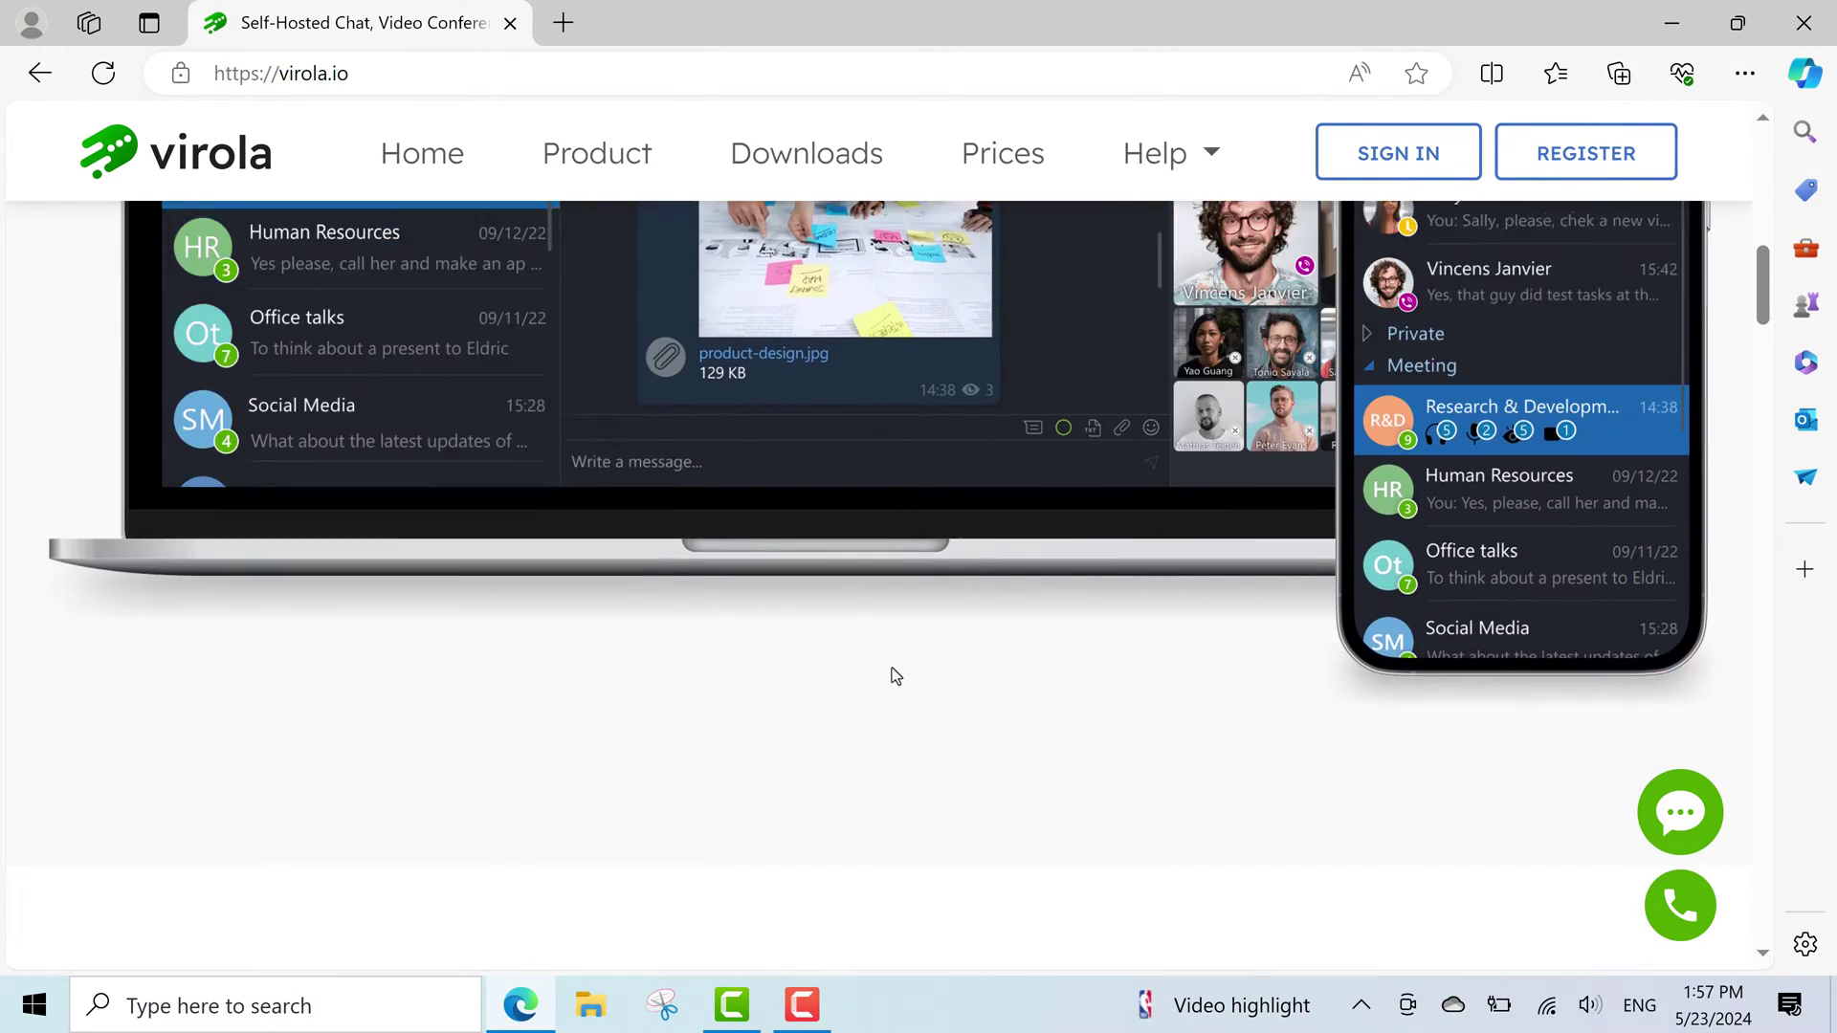
{"action": "scroll", "coordinate": [891, 670], "scroll_direction": "down", "scroll_amount": 5}
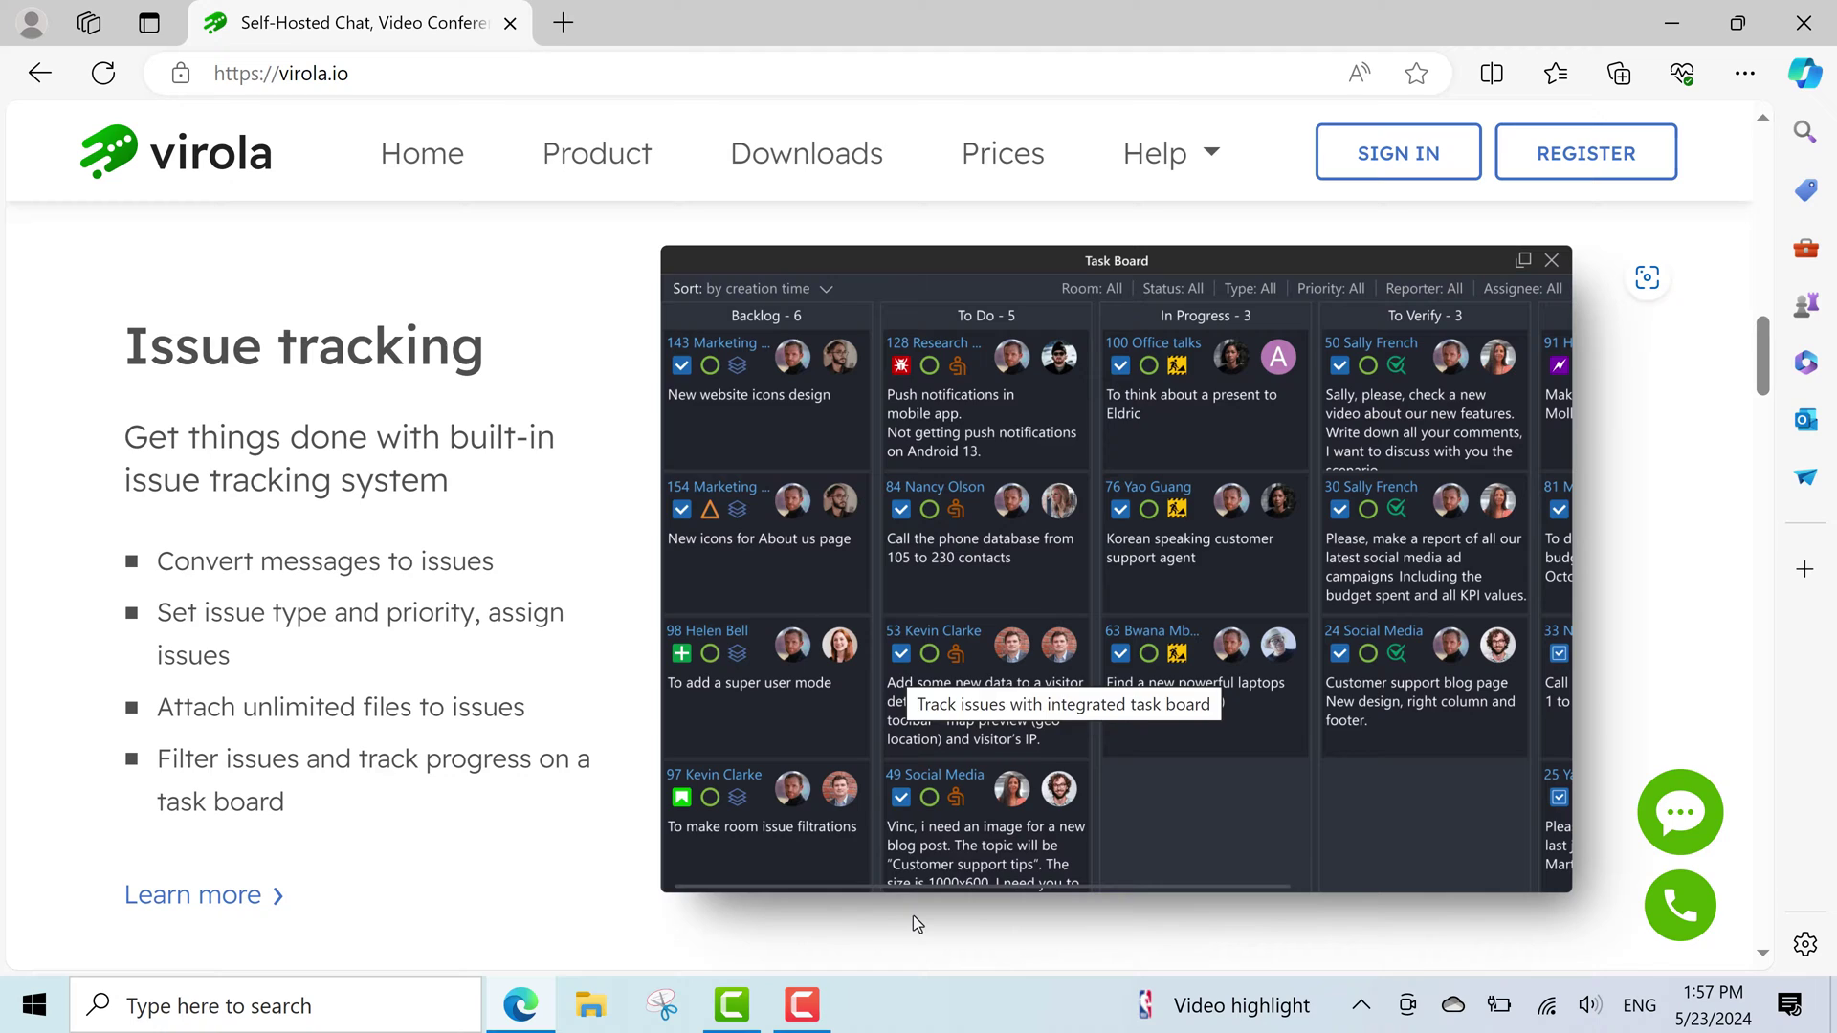
{"action": "scroll", "coordinate": [911, 921], "scroll_direction": "down", "scroll_amount": 9}
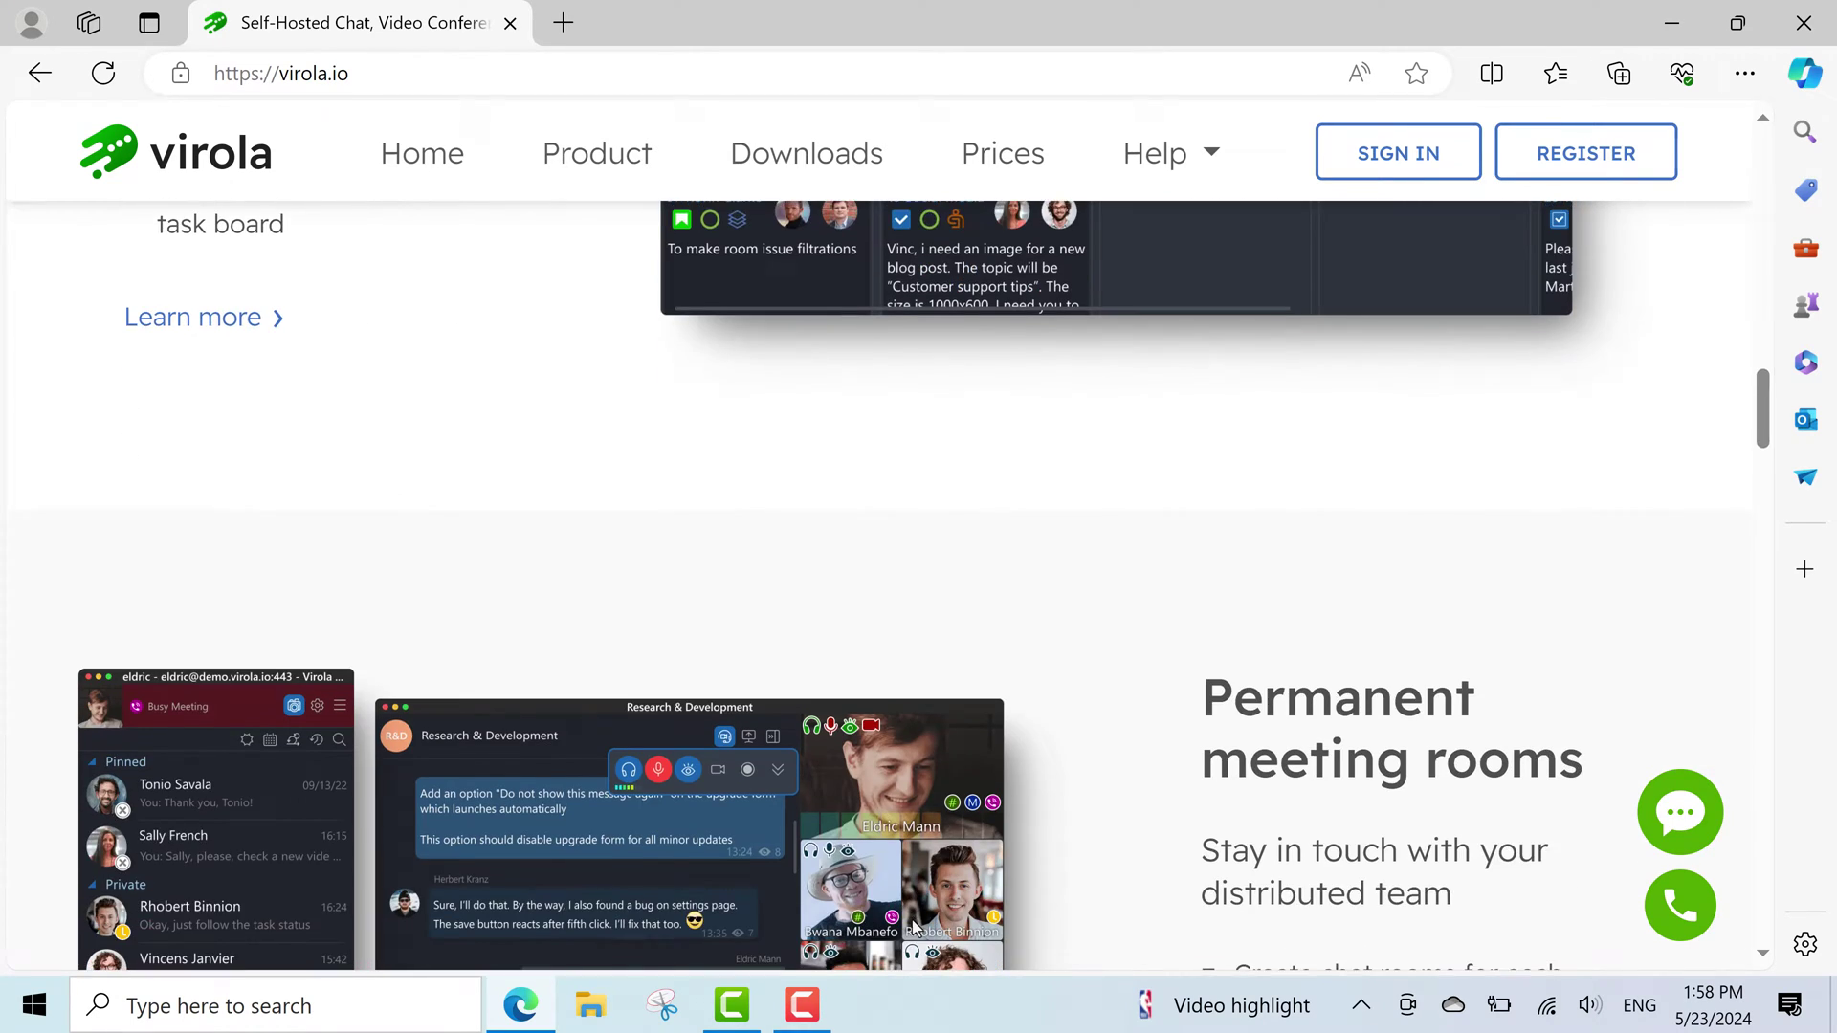
{"action": "scroll", "coordinate": [914, 926], "scroll_direction": "down", "scroll_amount": 9}
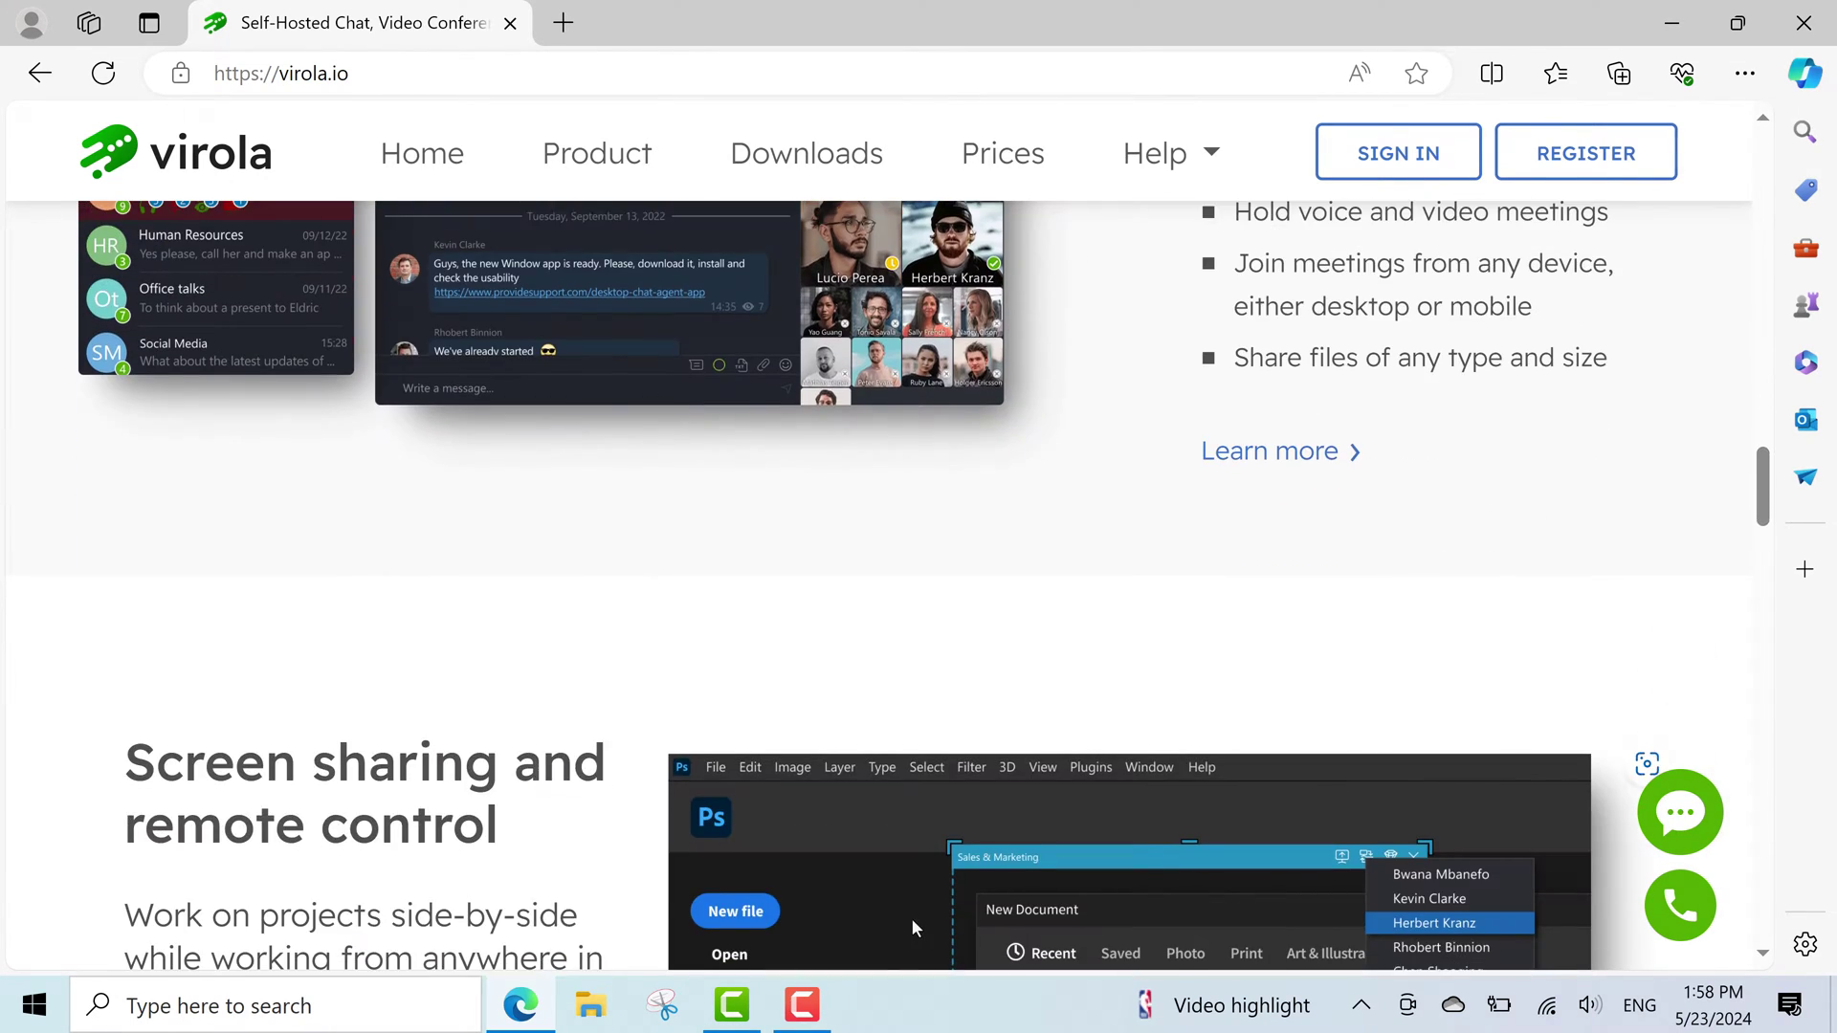
{"action": "scroll", "coordinate": [914, 926], "scroll_direction": "down", "scroll_amount": 16}
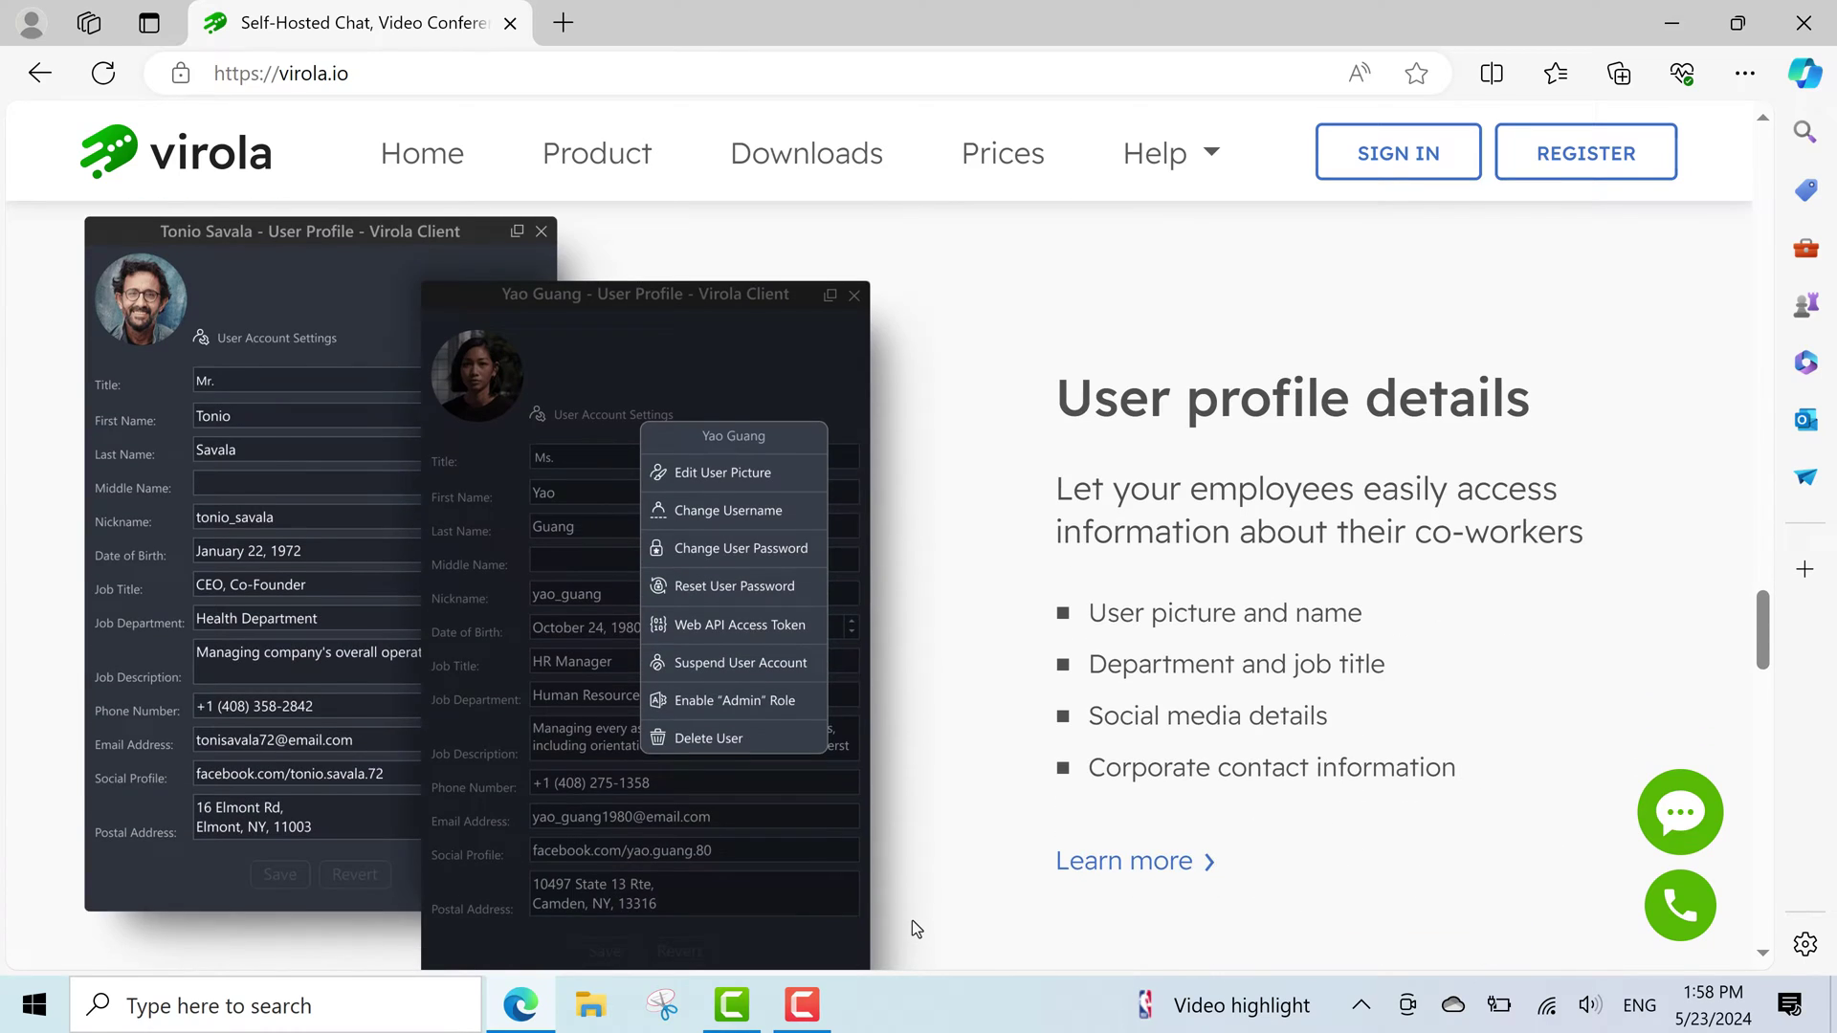
{"action": "scroll", "coordinate": [927, 859], "scroll_direction": "up", "scroll_amount": 20}
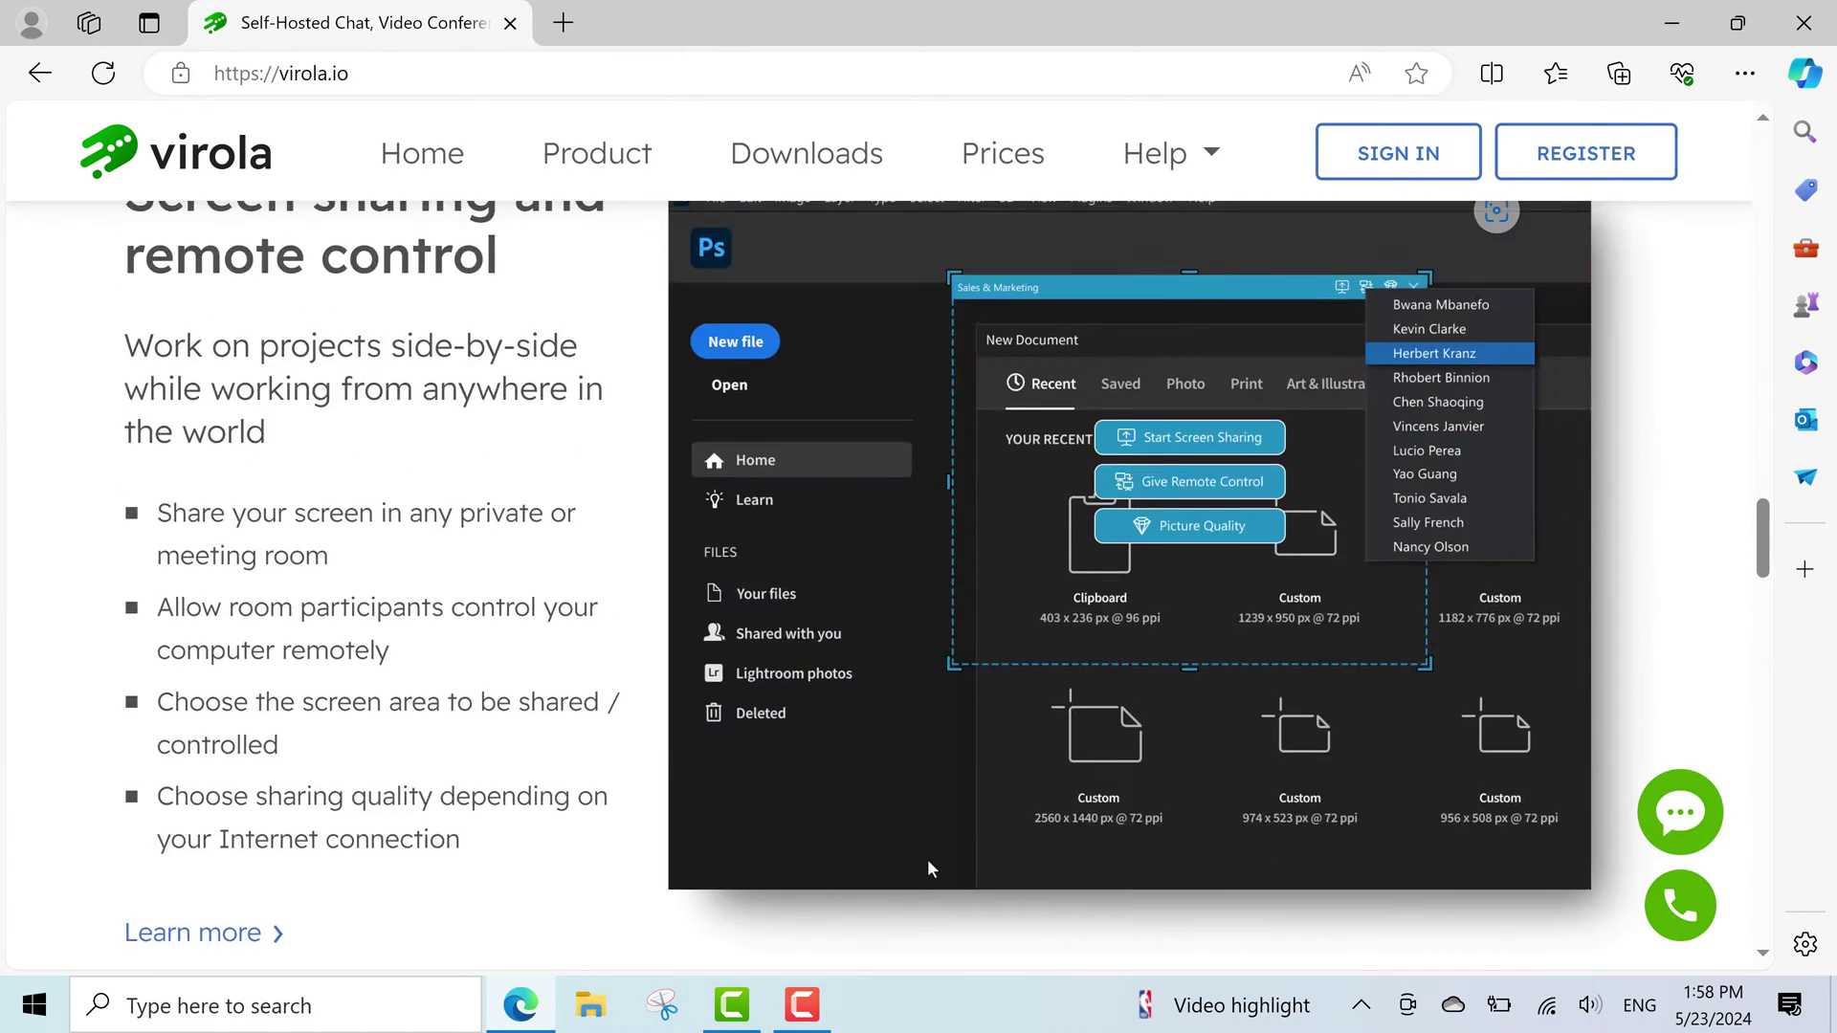
{"action": "scroll", "coordinate": [927, 867], "scroll_direction": "up", "scroll_amount": 15}
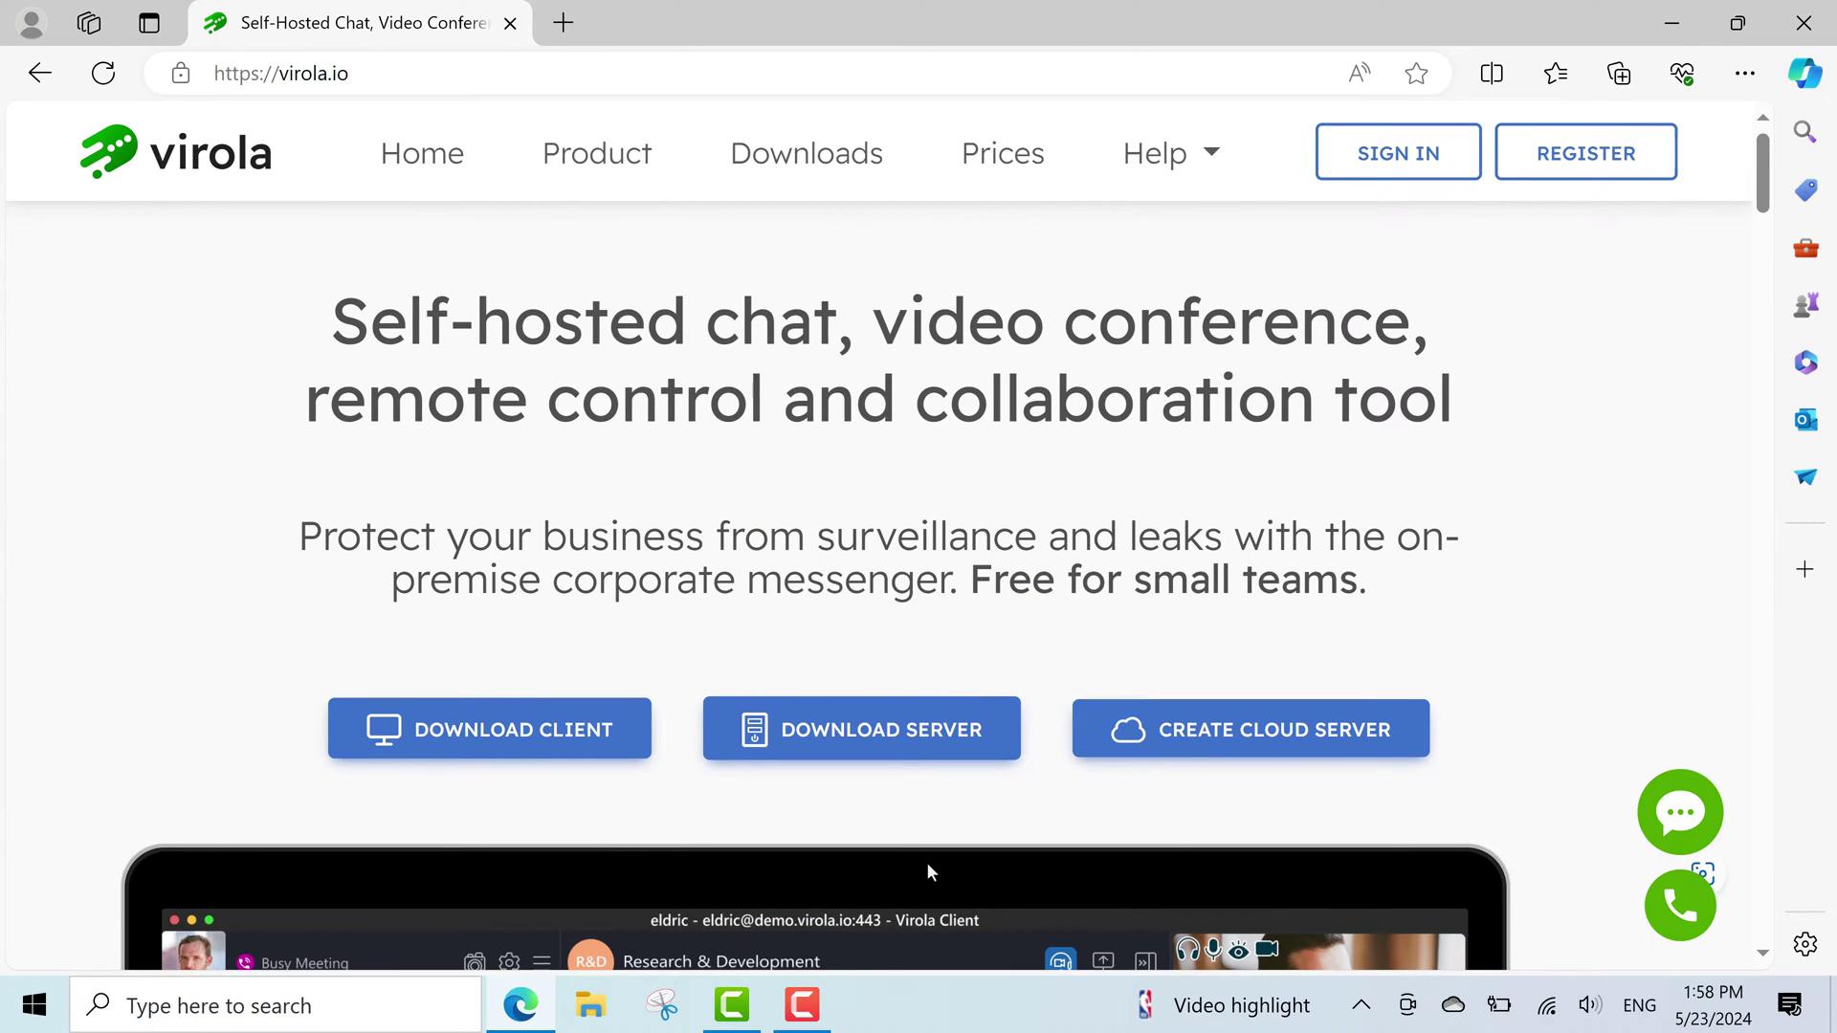
Go to the self-hosted server page and download virola-server-win32-2.2.4.24042515.exe.
{"action": "left_click", "coordinate": [411, 62]}
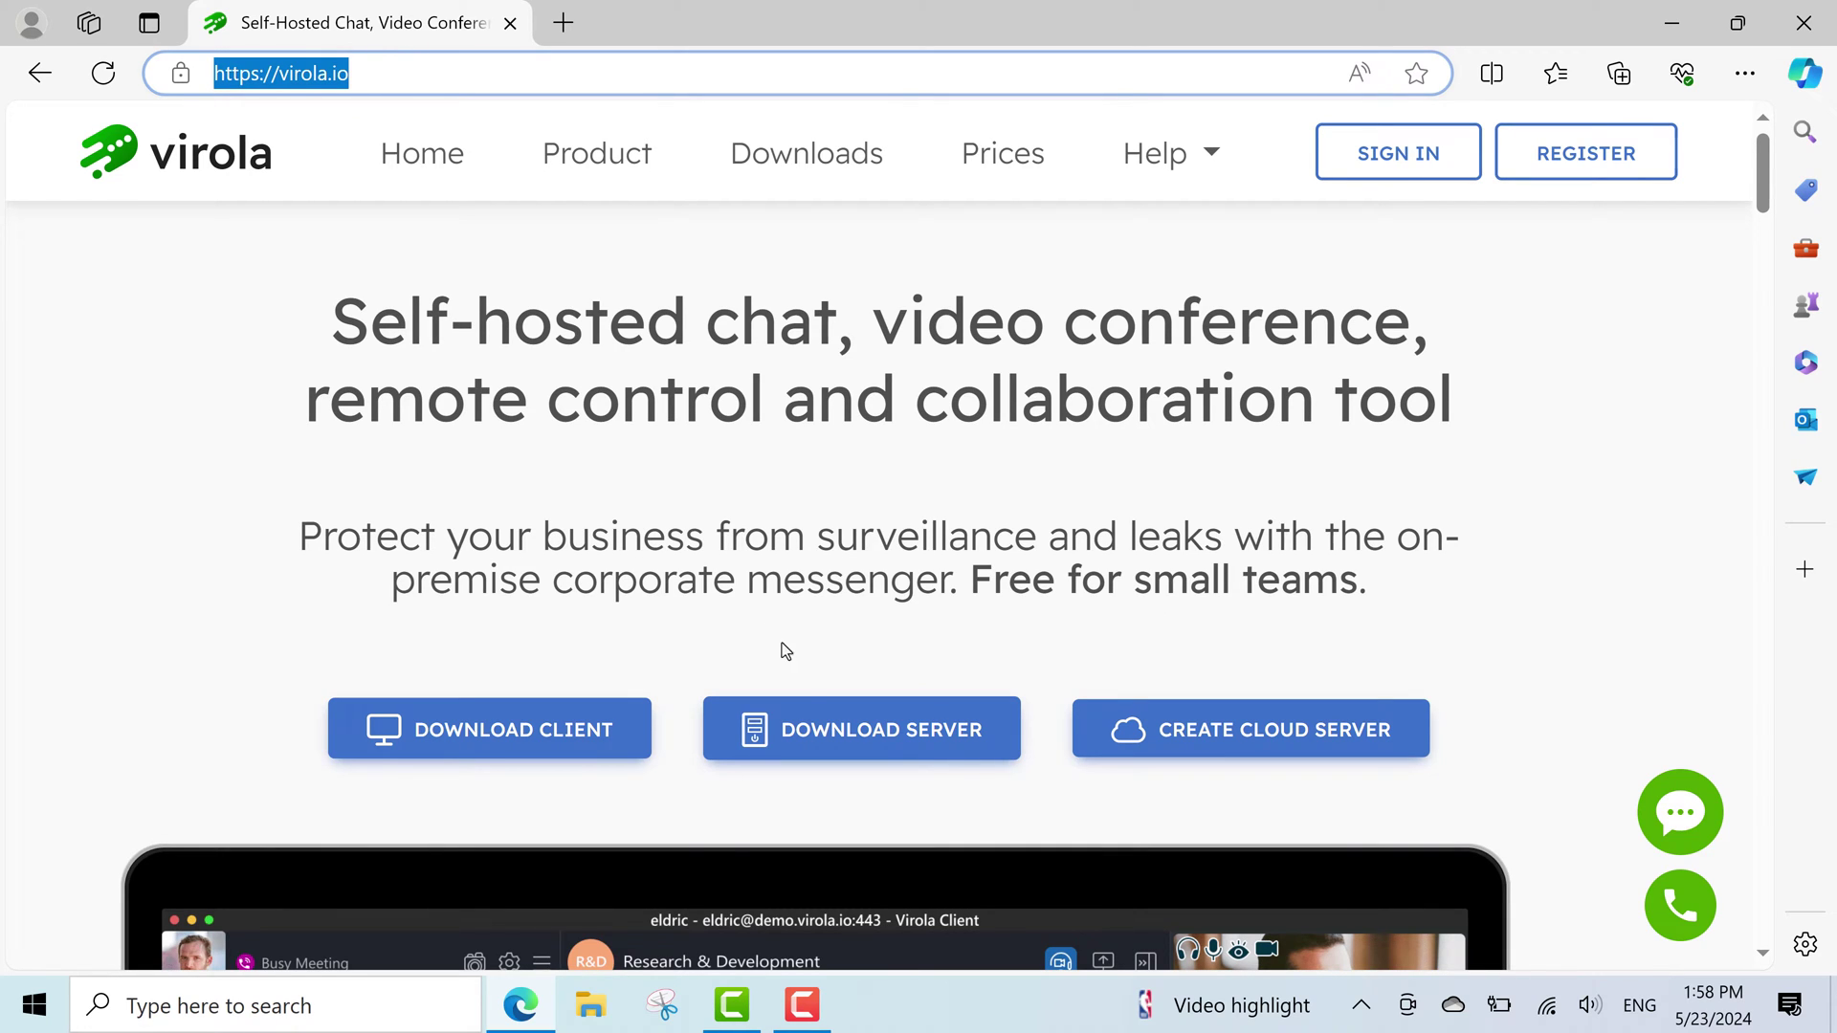
{"action": "left_click", "coordinate": [829, 727]}
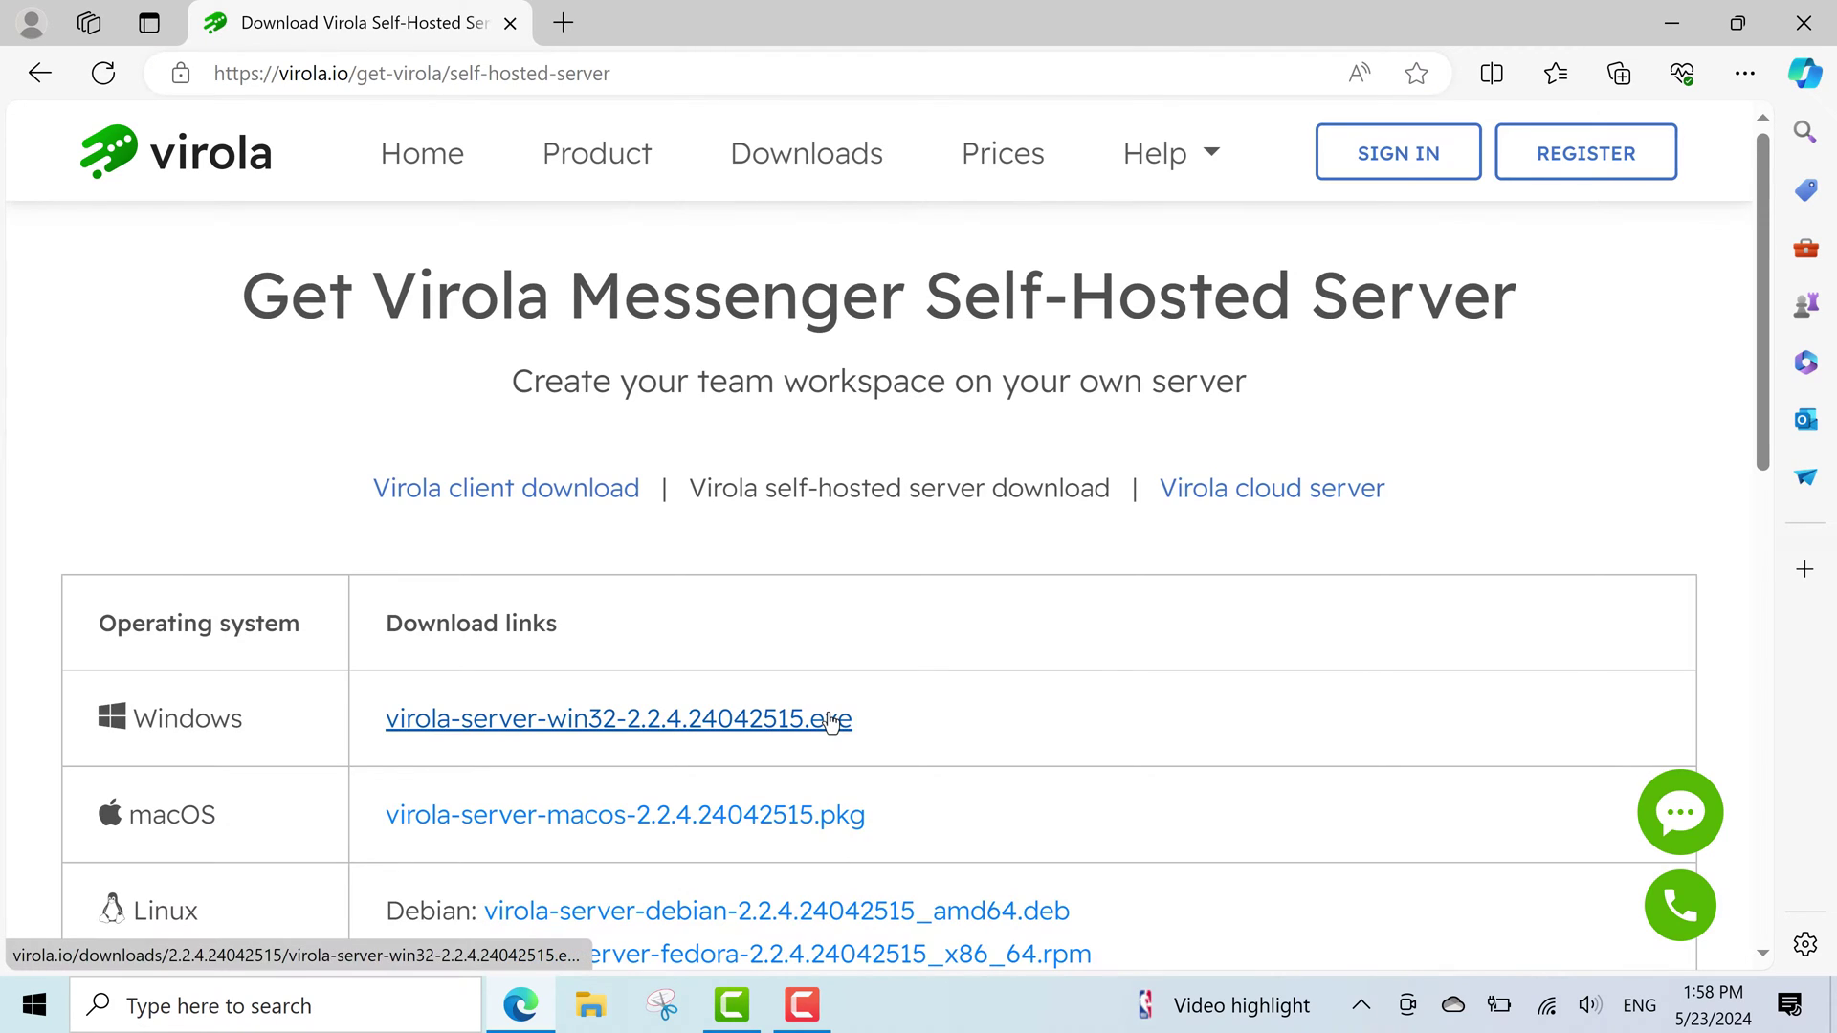
{"action": "left_click", "coordinate": [831, 720]}
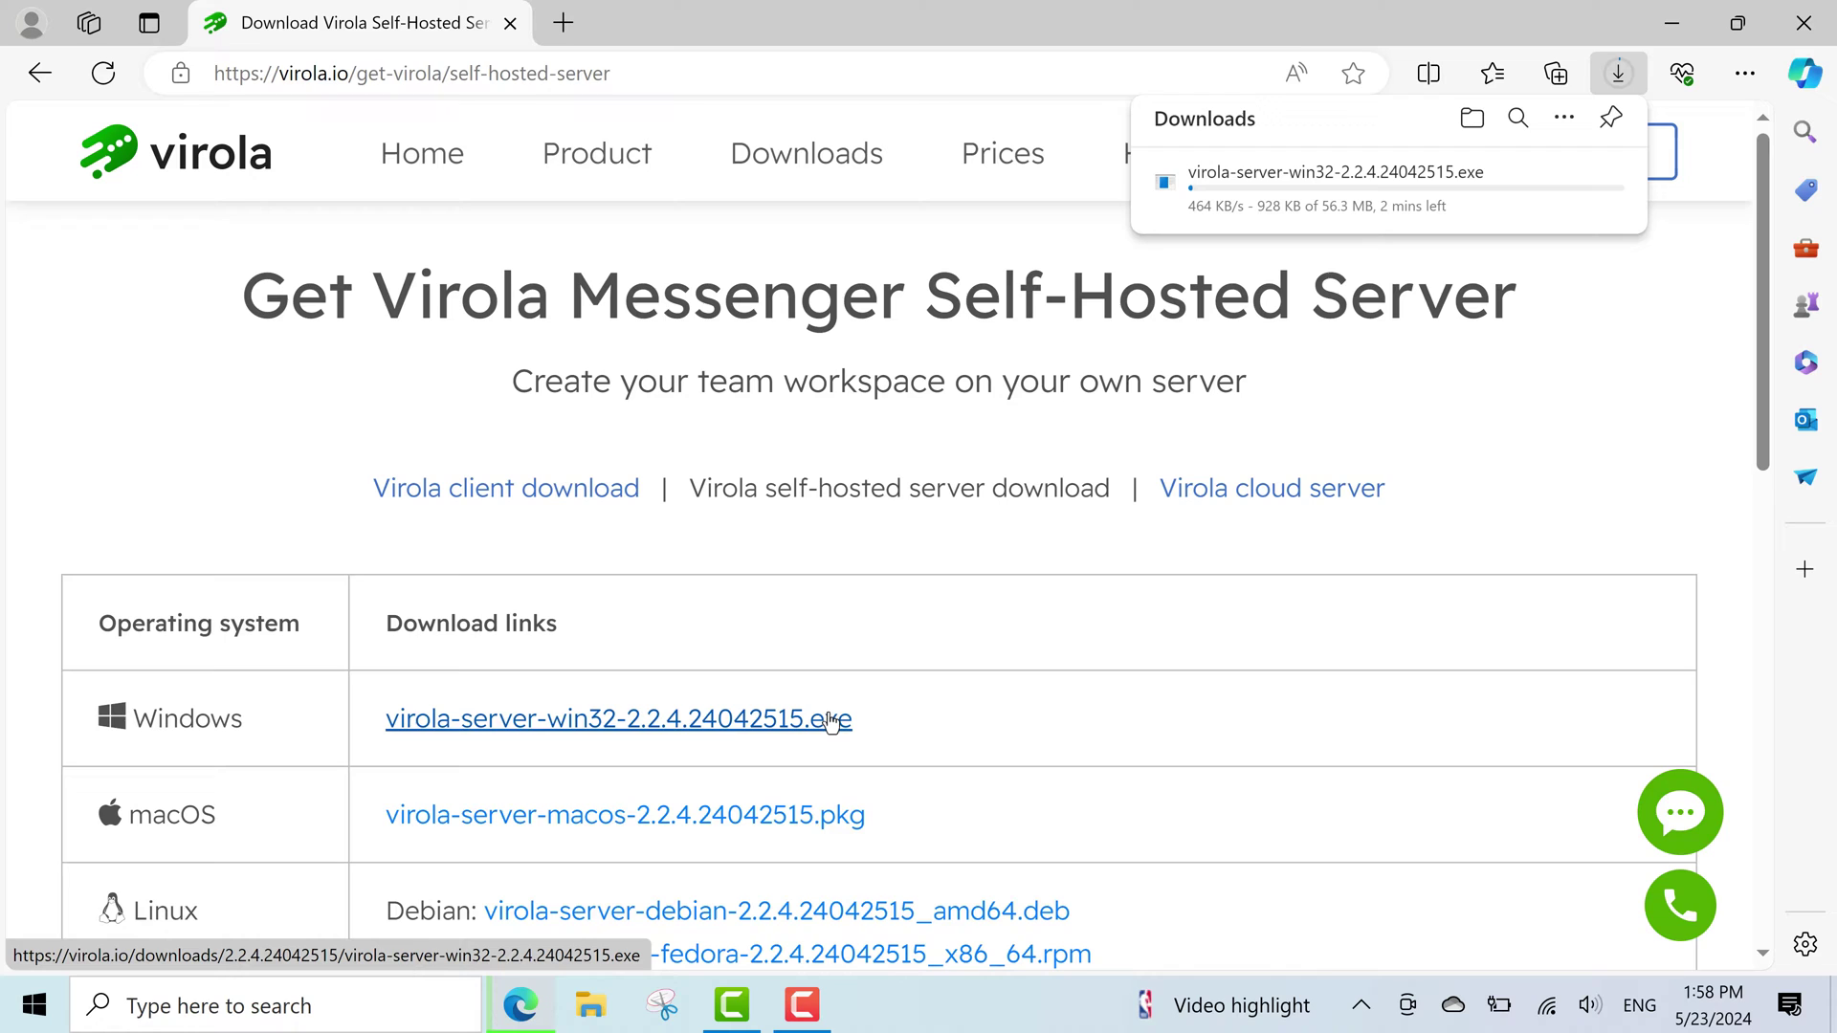
Browse the server installation guides, return to the download page and show the finished download.
{"action": "scroll", "coordinate": [957, 756], "scroll_direction": "down", "scroll_amount": 5}
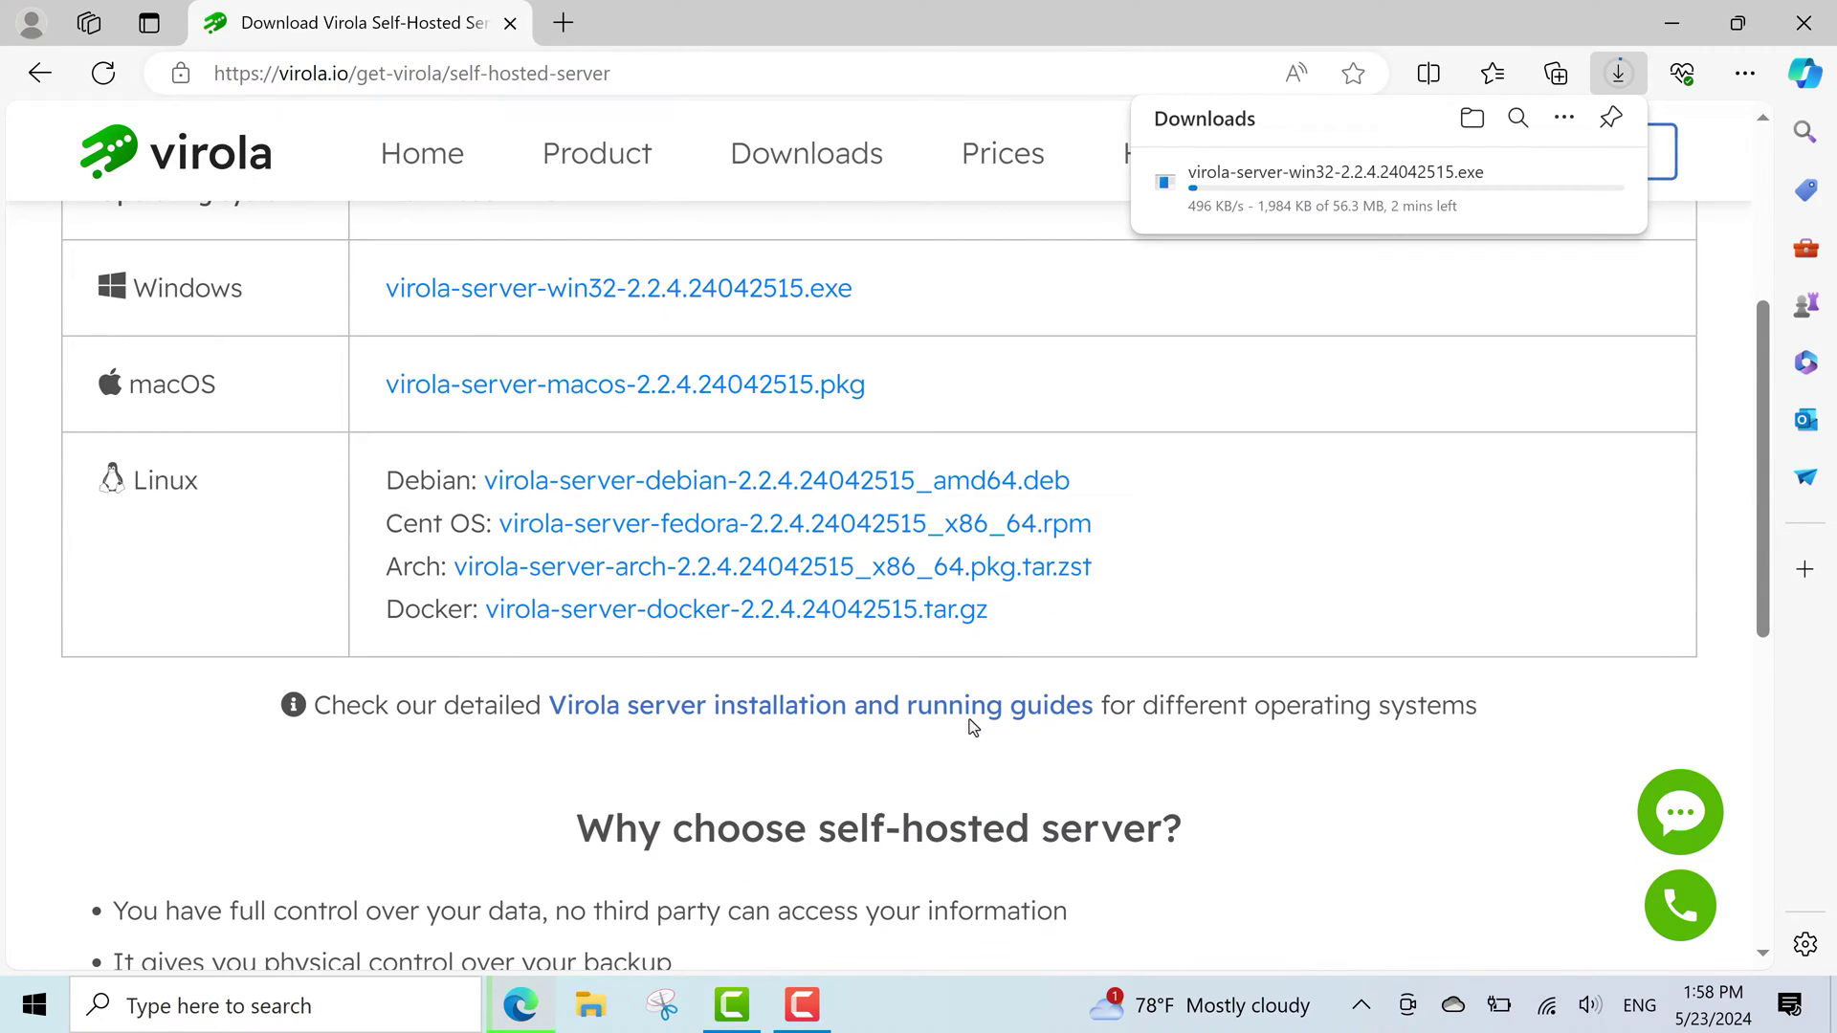
{"action": "left_click", "coordinate": [971, 713]}
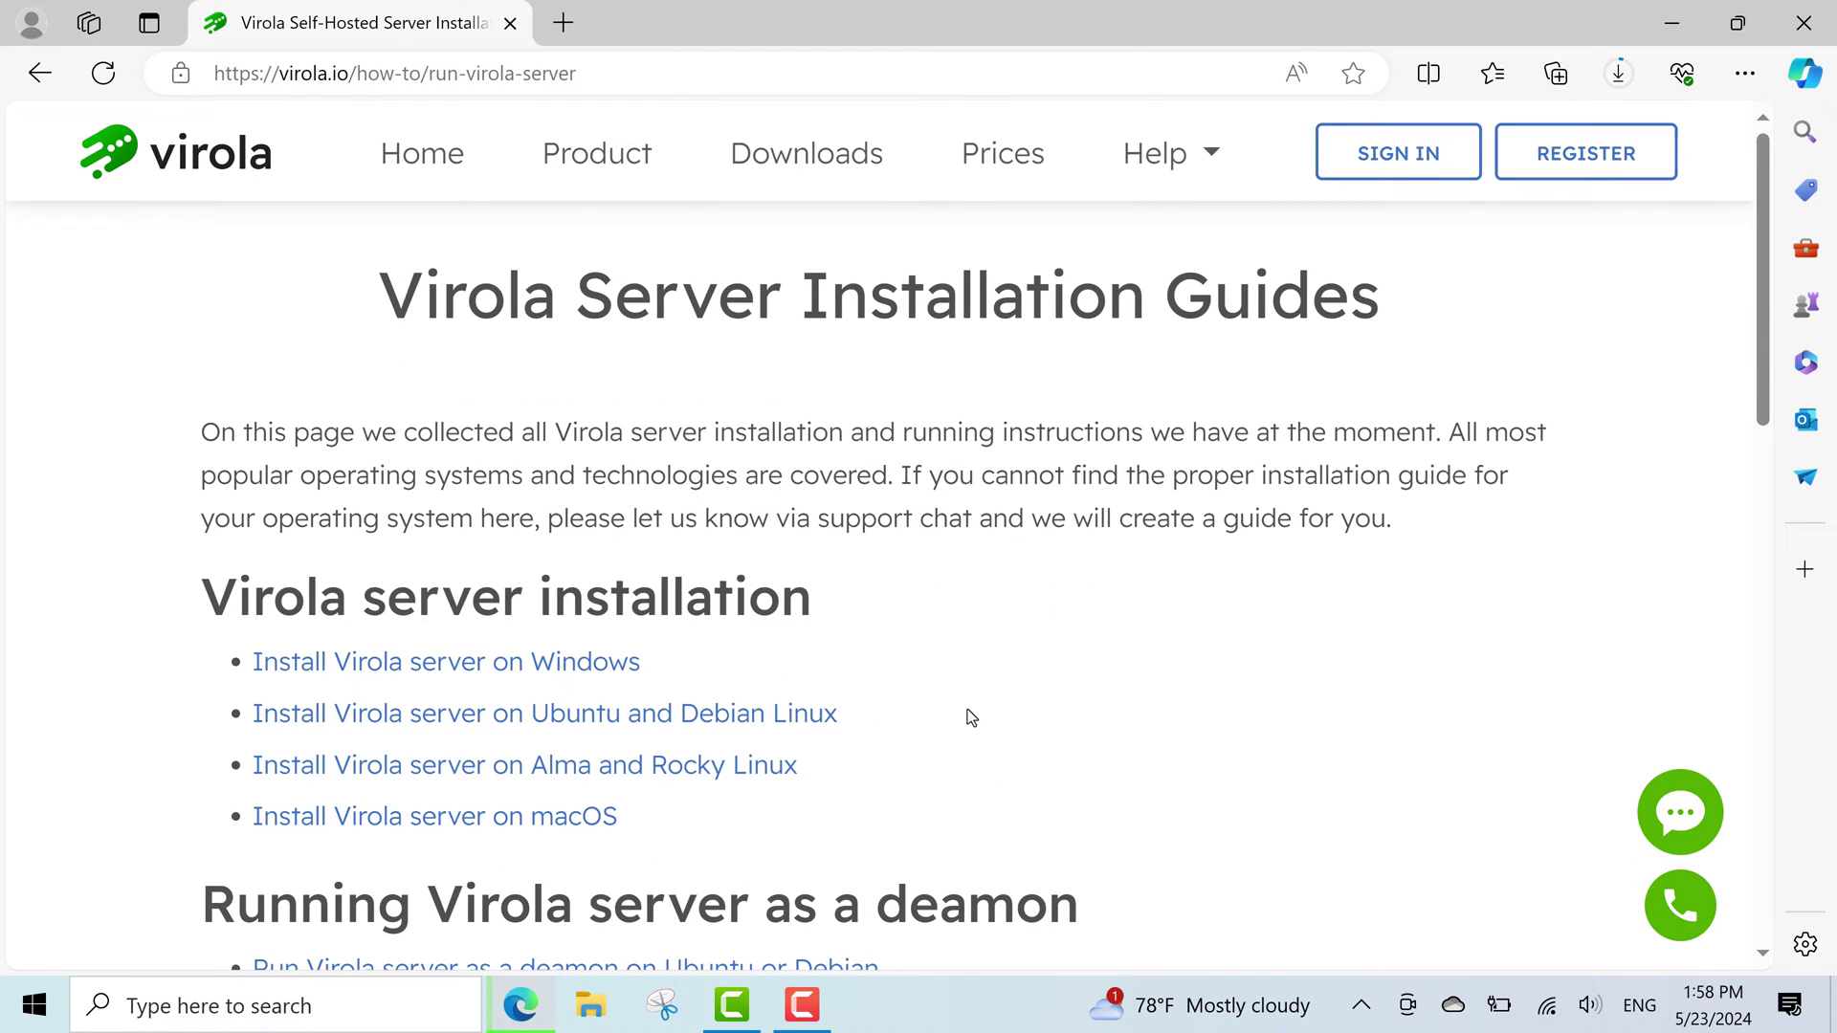
{"action": "scroll", "coordinate": [971, 718], "scroll_direction": "down", "scroll_amount": 3}
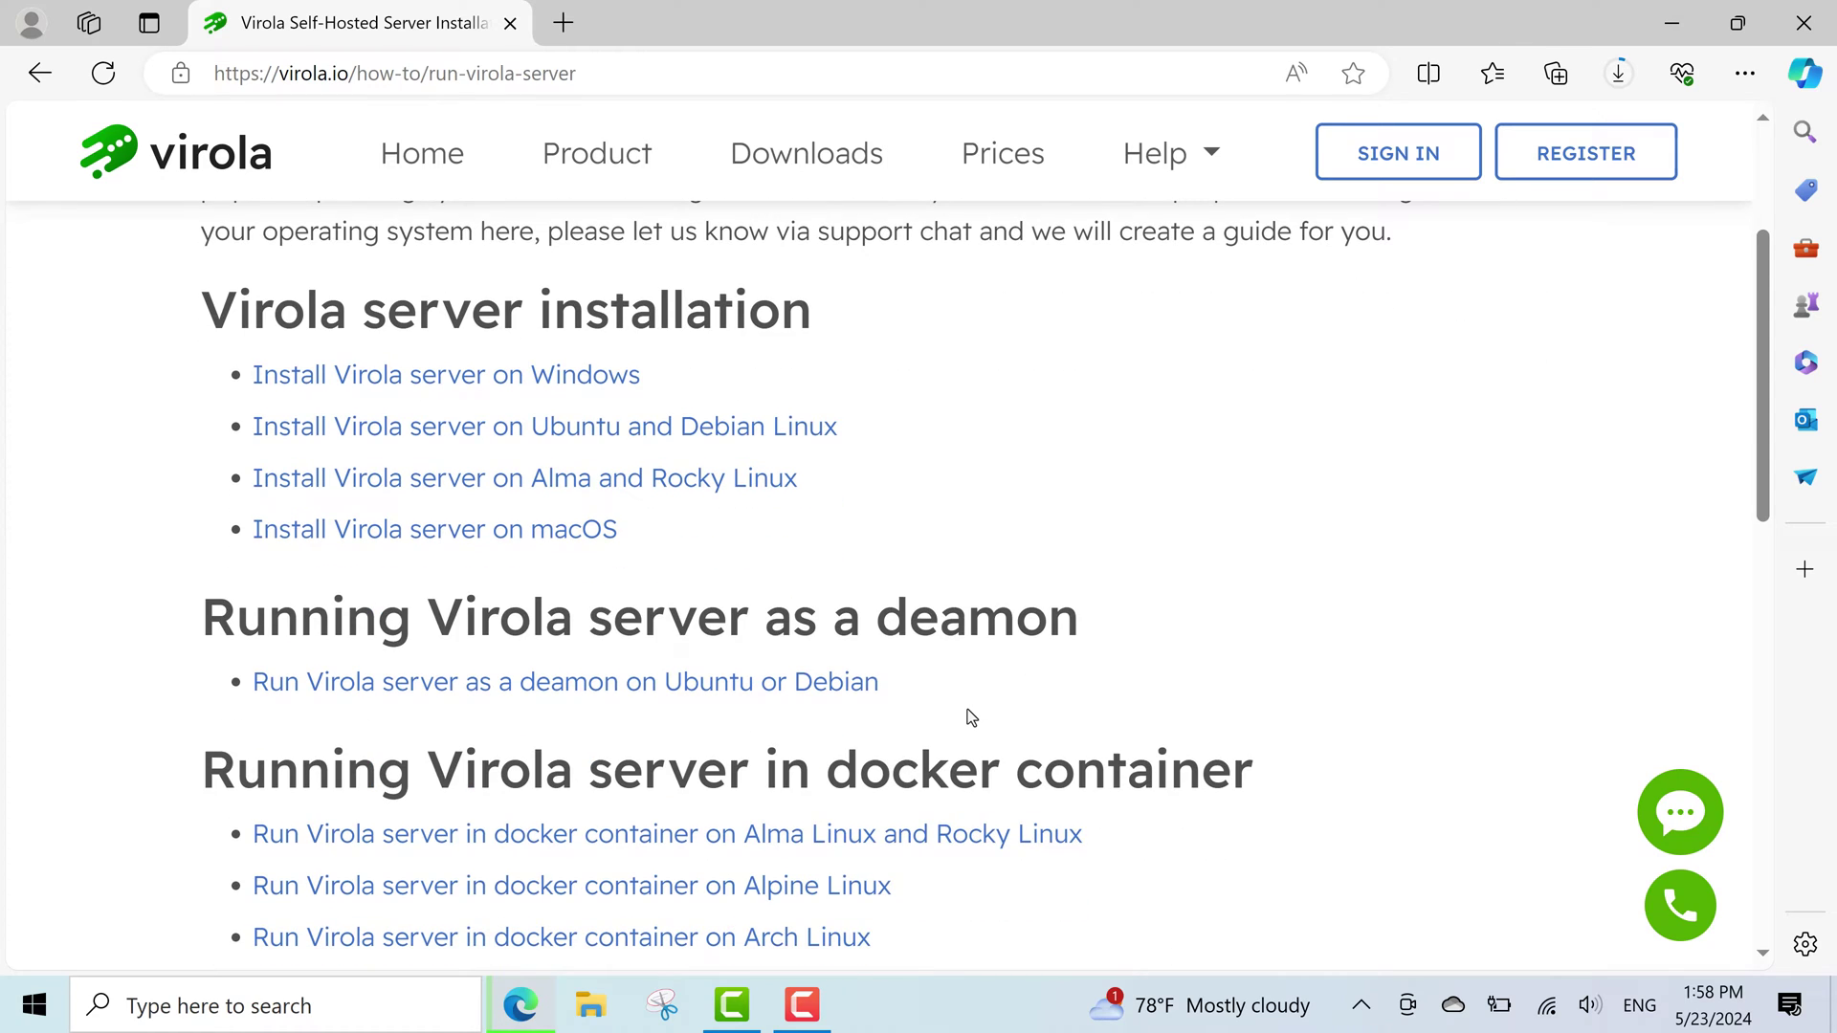
{"action": "scroll", "coordinate": [967, 710], "scroll_direction": "down", "scroll_amount": 8}
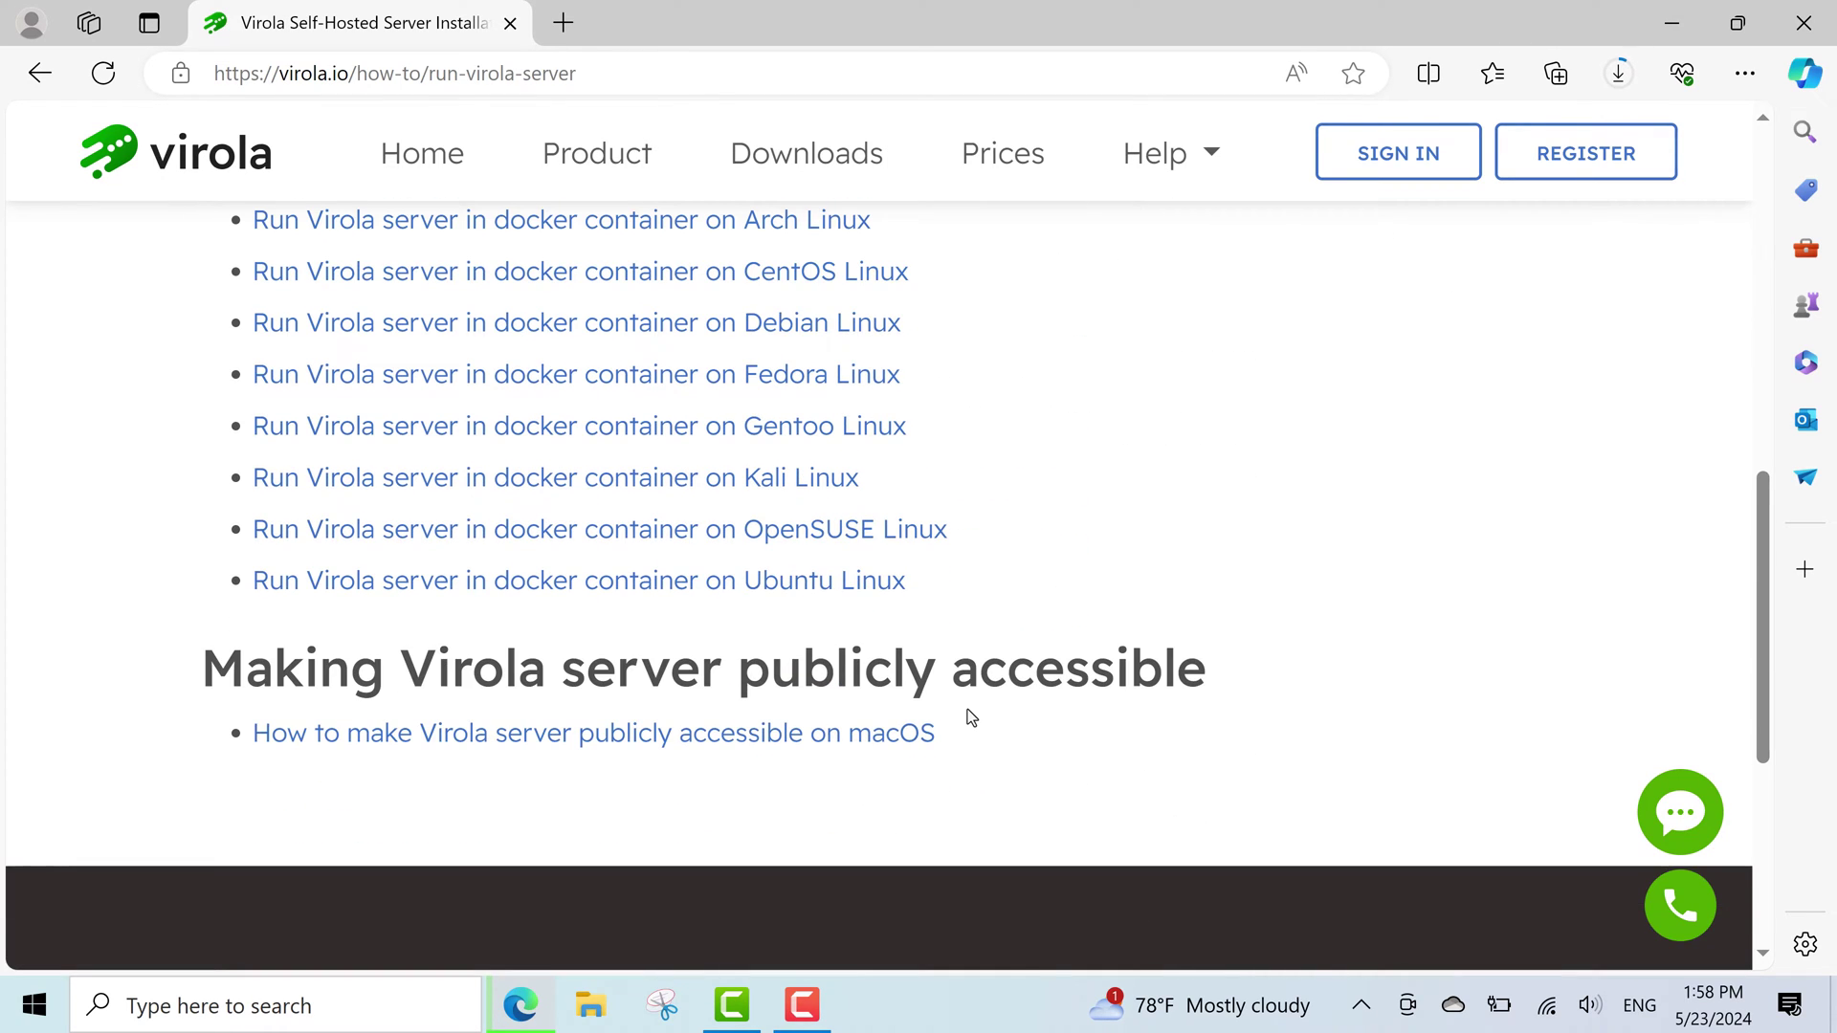
{"action": "scroll", "coordinate": [967, 710], "scroll_direction": "up", "scroll_amount": 9}
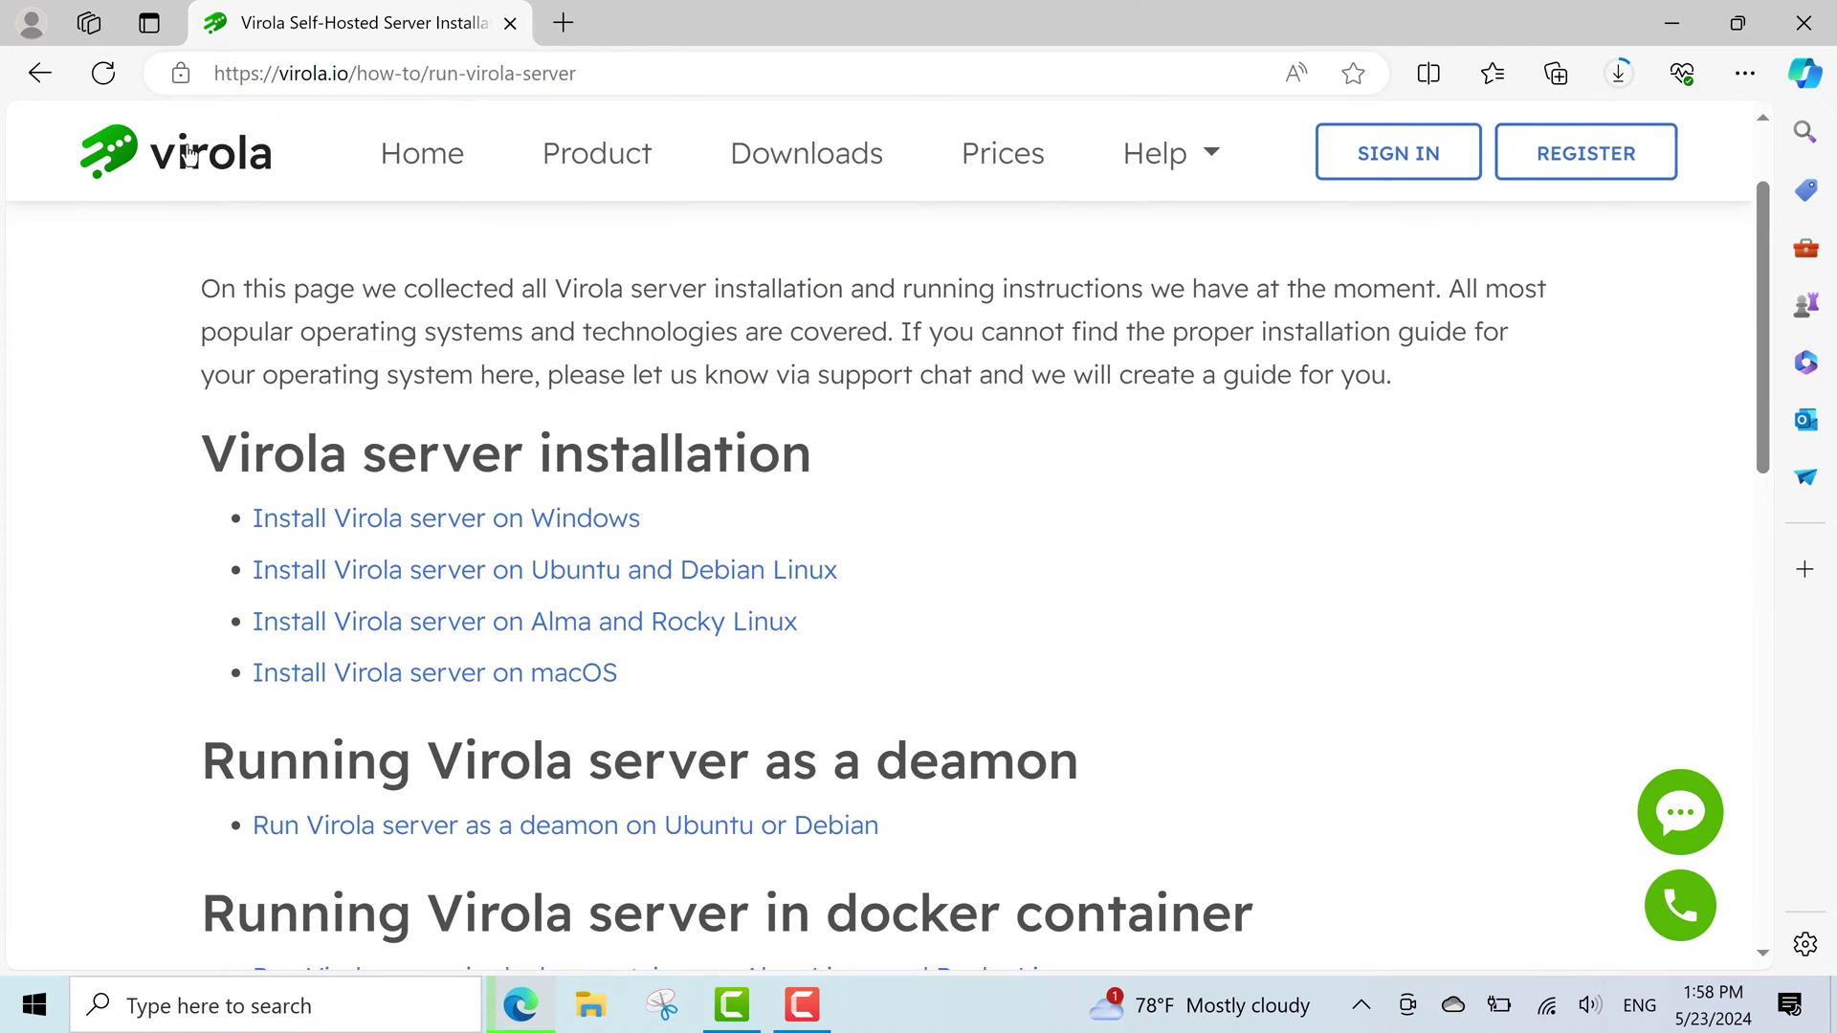
{"action": "left_click", "coordinate": [40, 74]}
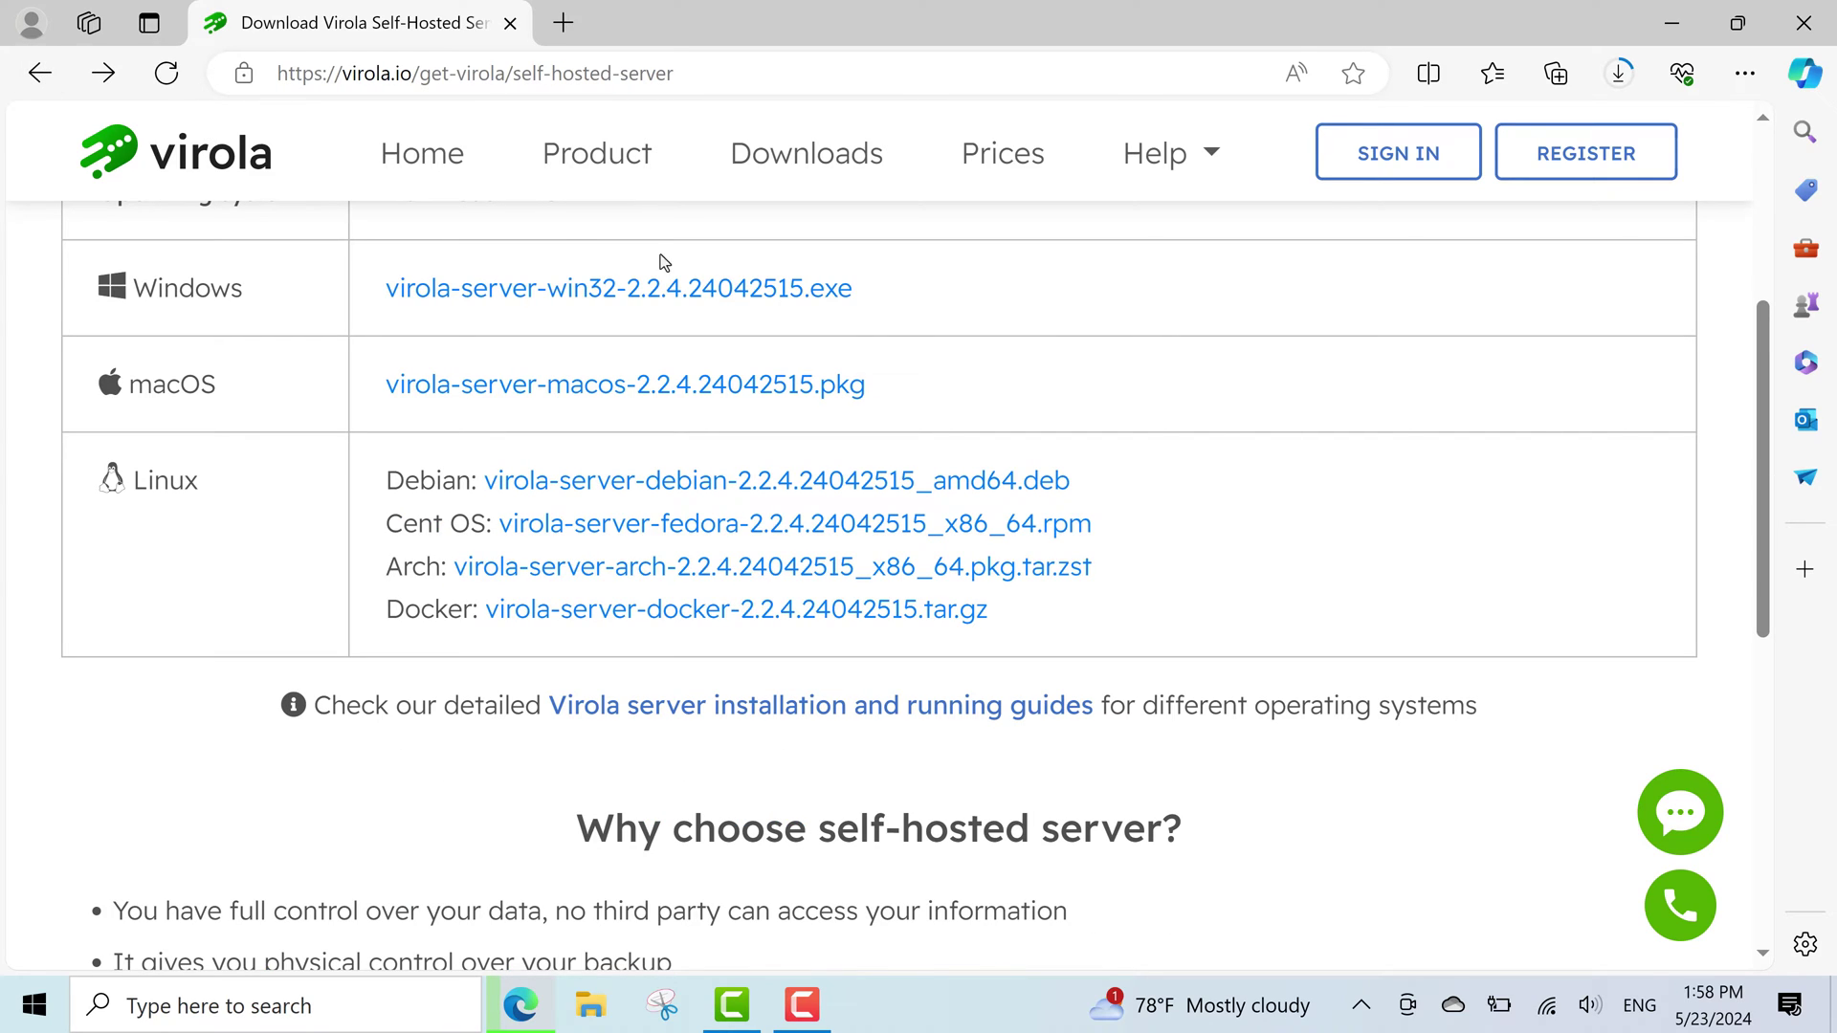
{"action": "scroll", "coordinate": [1220, 439], "scroll_direction": "up", "scroll_amount": 5}
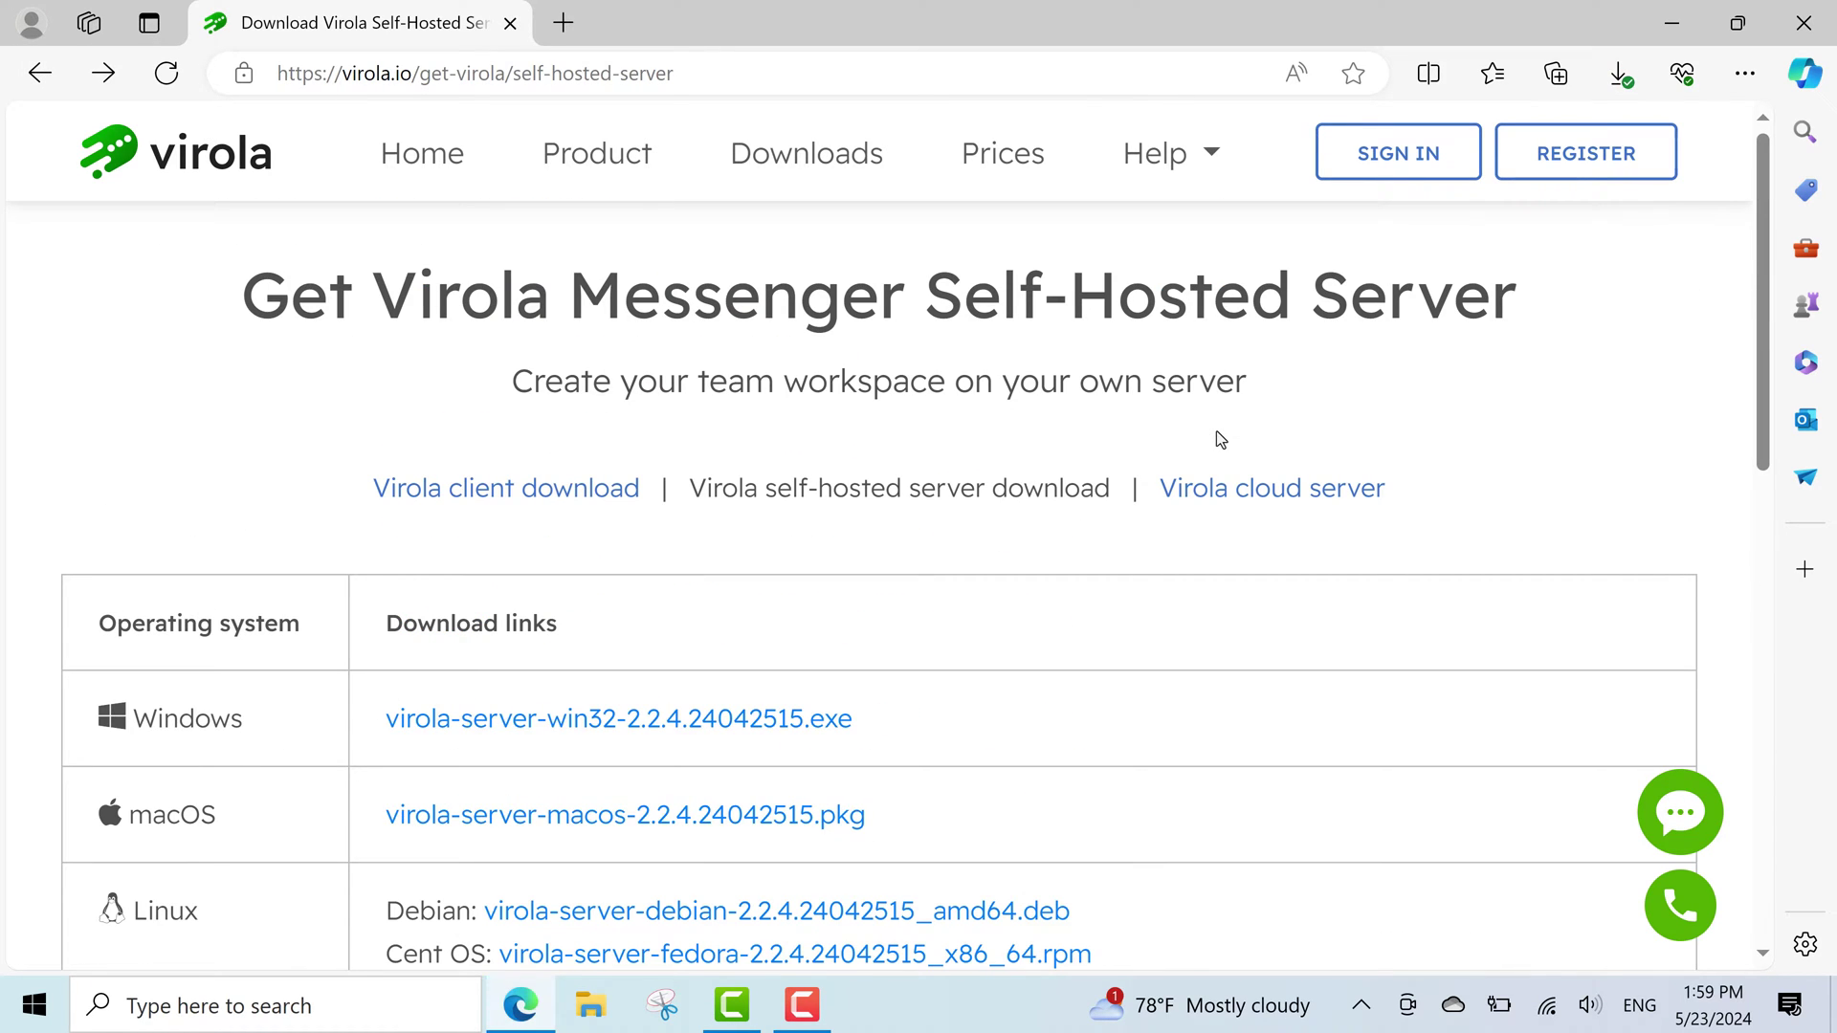
{"action": "left_click", "coordinate": [1619, 73]}
Launch the downloaded Virola server installer and advance it to the licence agreement.
{"action": "left_click", "coordinate": [1217, 194]}
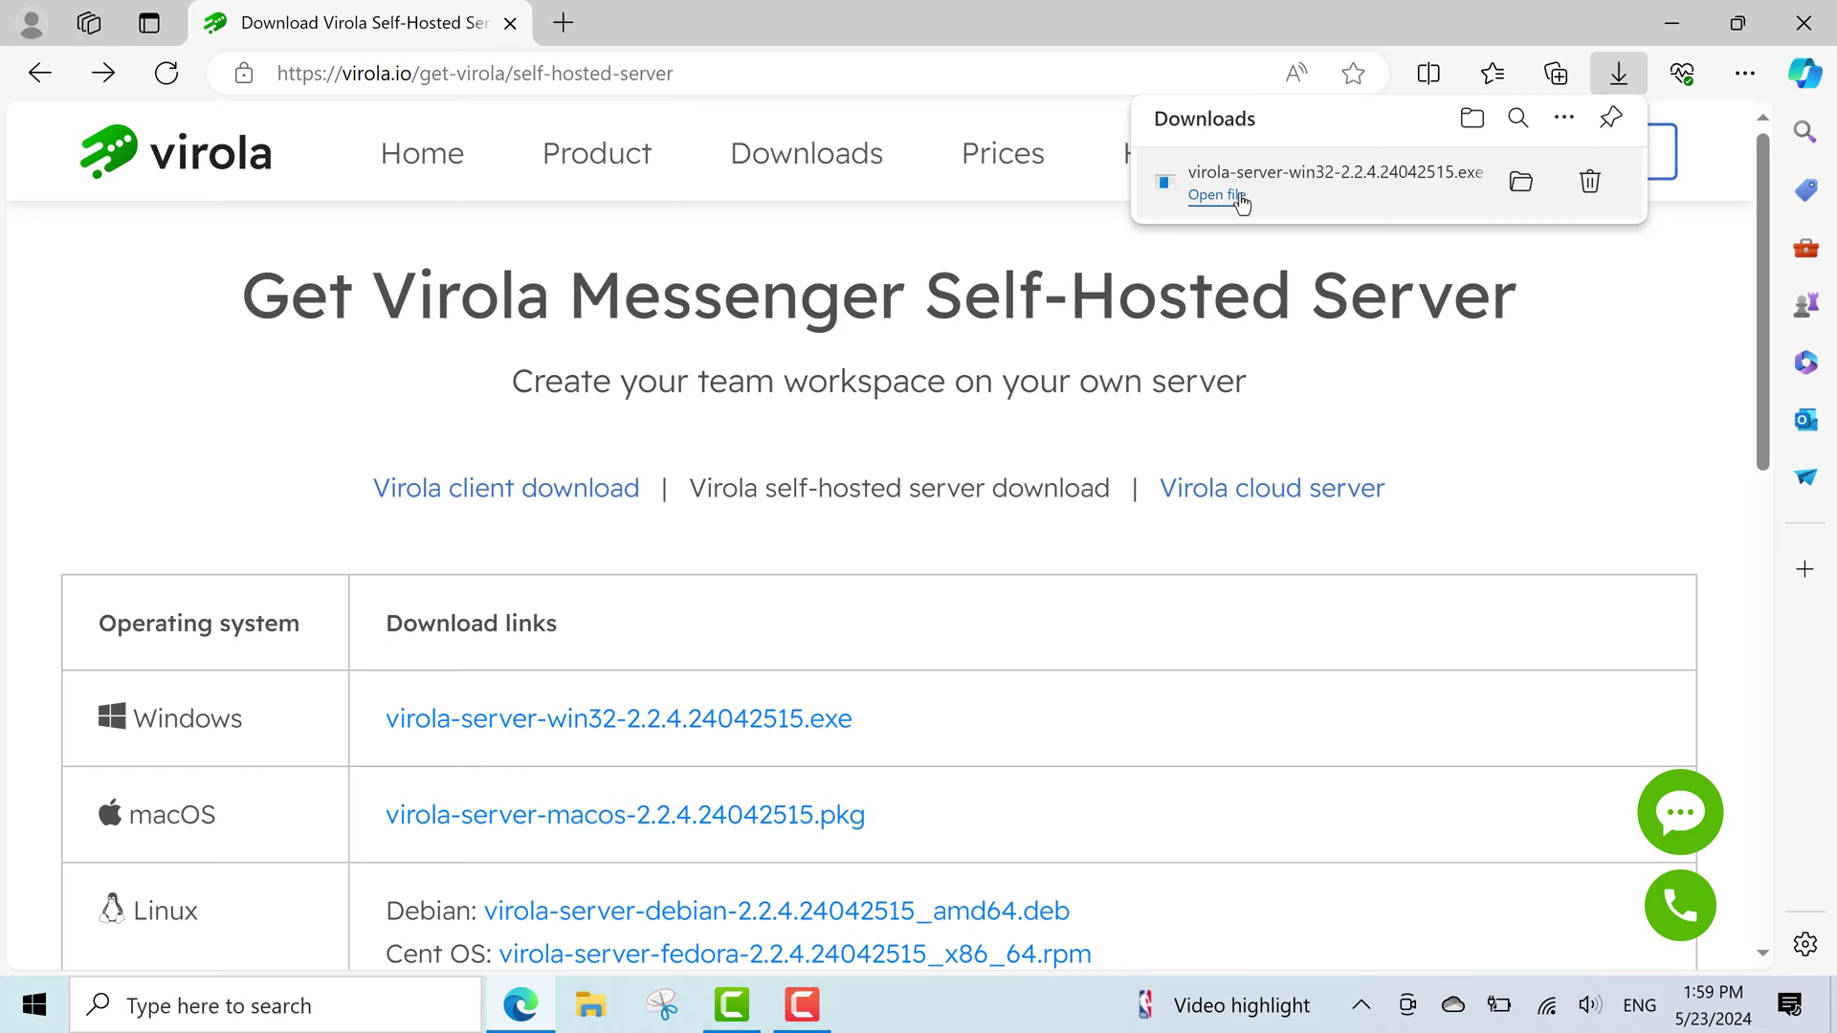
{"action": "left_click", "coordinate": [1671, 23]}
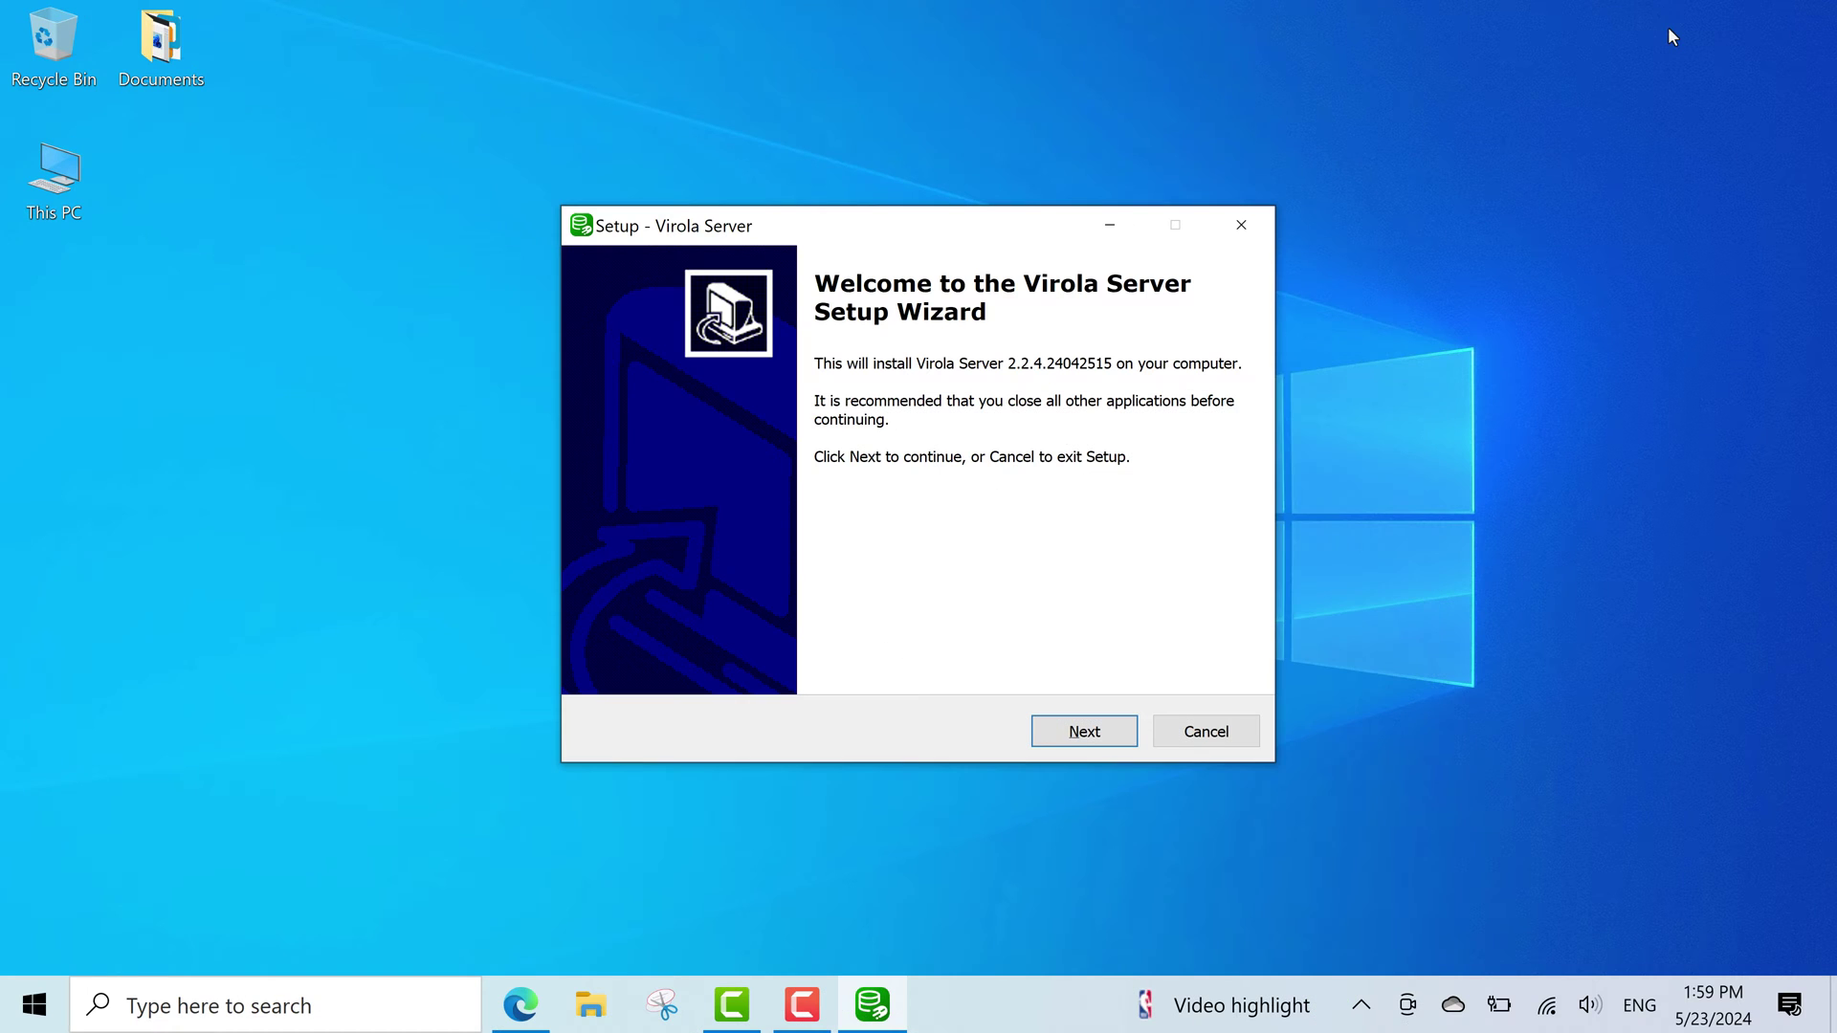
{"action": "left_click", "coordinate": [1049, 739]}
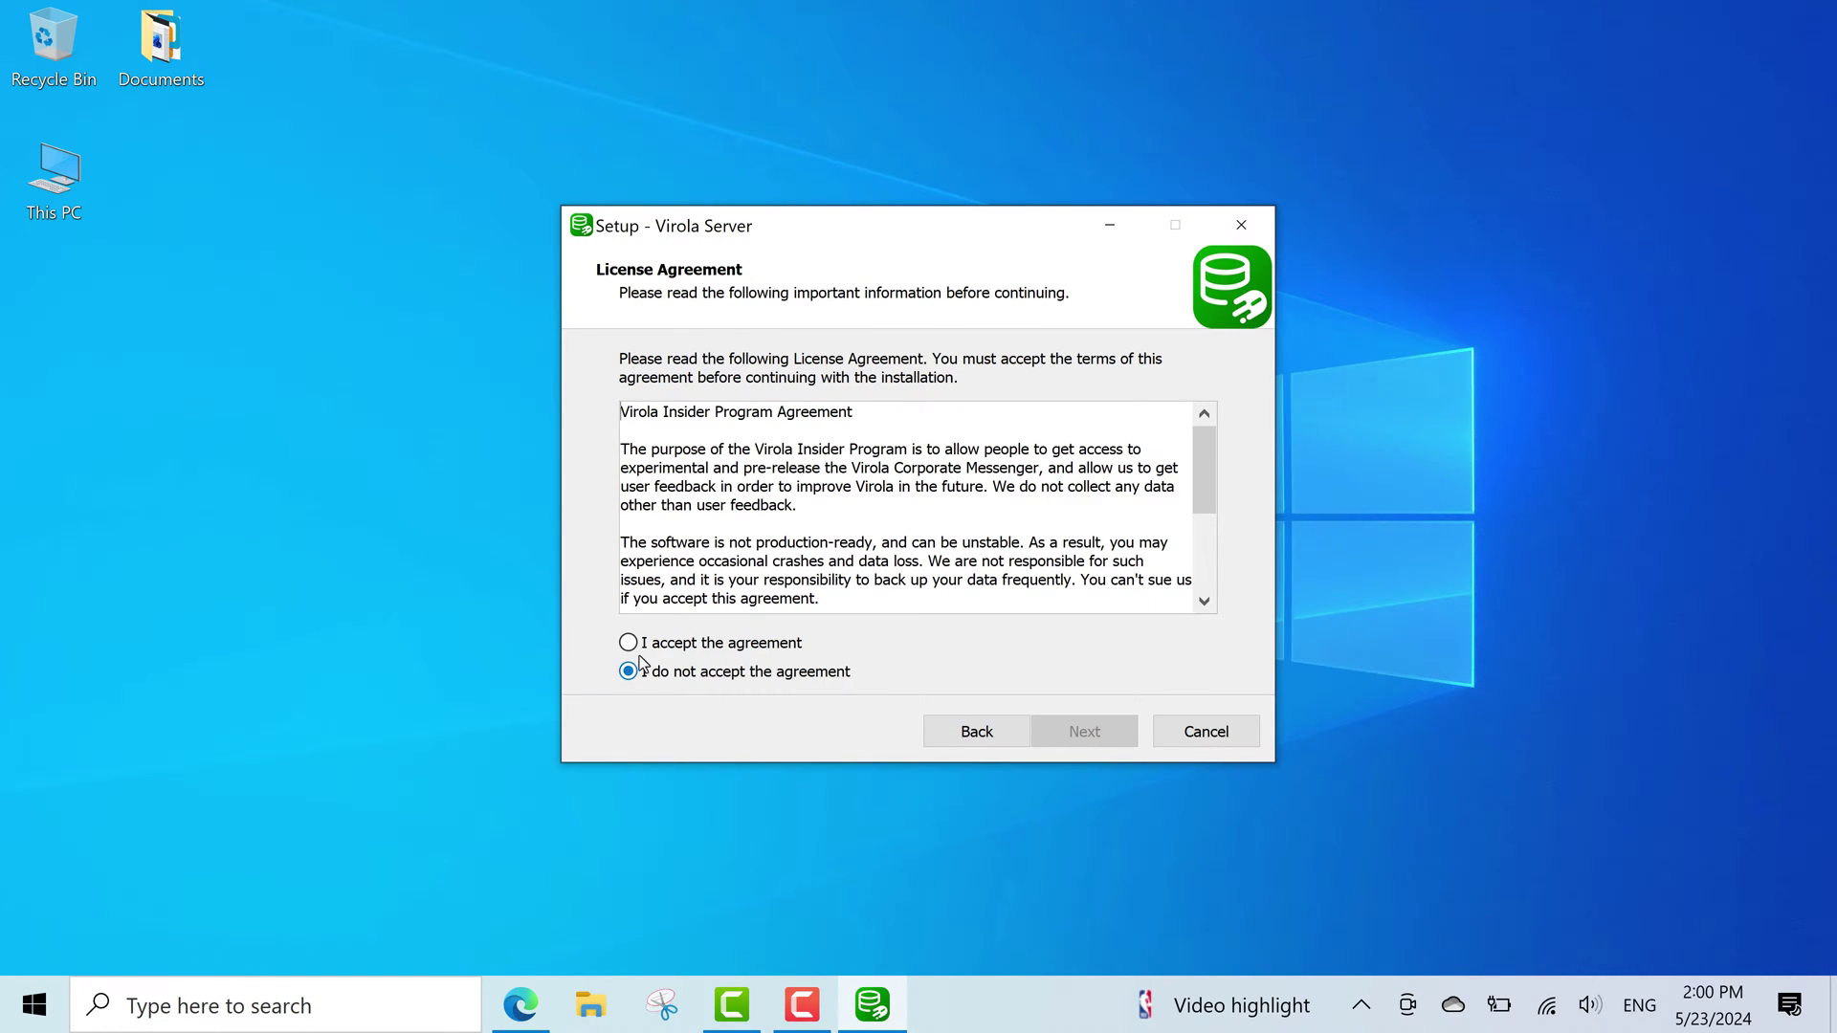
{"action": "left_click", "coordinate": [628, 643]}
Accept the licence, keep default folder, both components, Start Menu folder and desktop icon, and install.
{"action": "left_click", "coordinate": [1060, 738]}
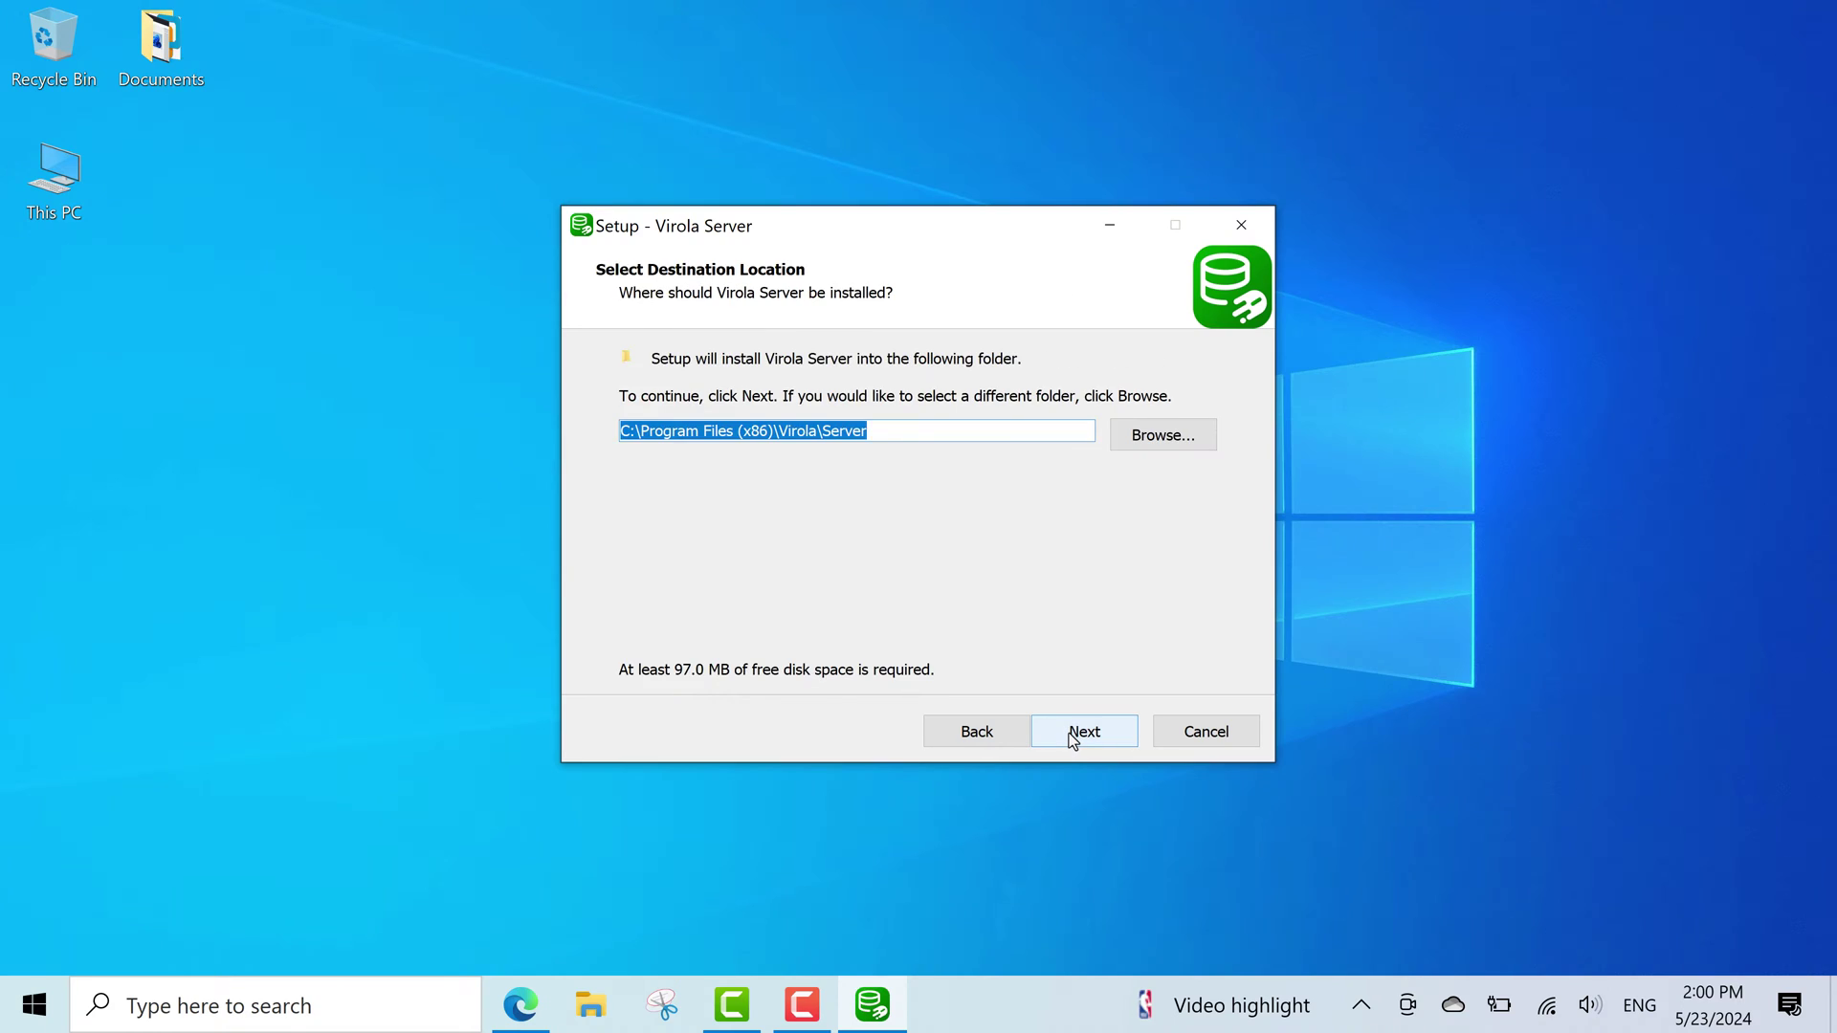
{"action": "left_click", "coordinate": [1070, 733]}
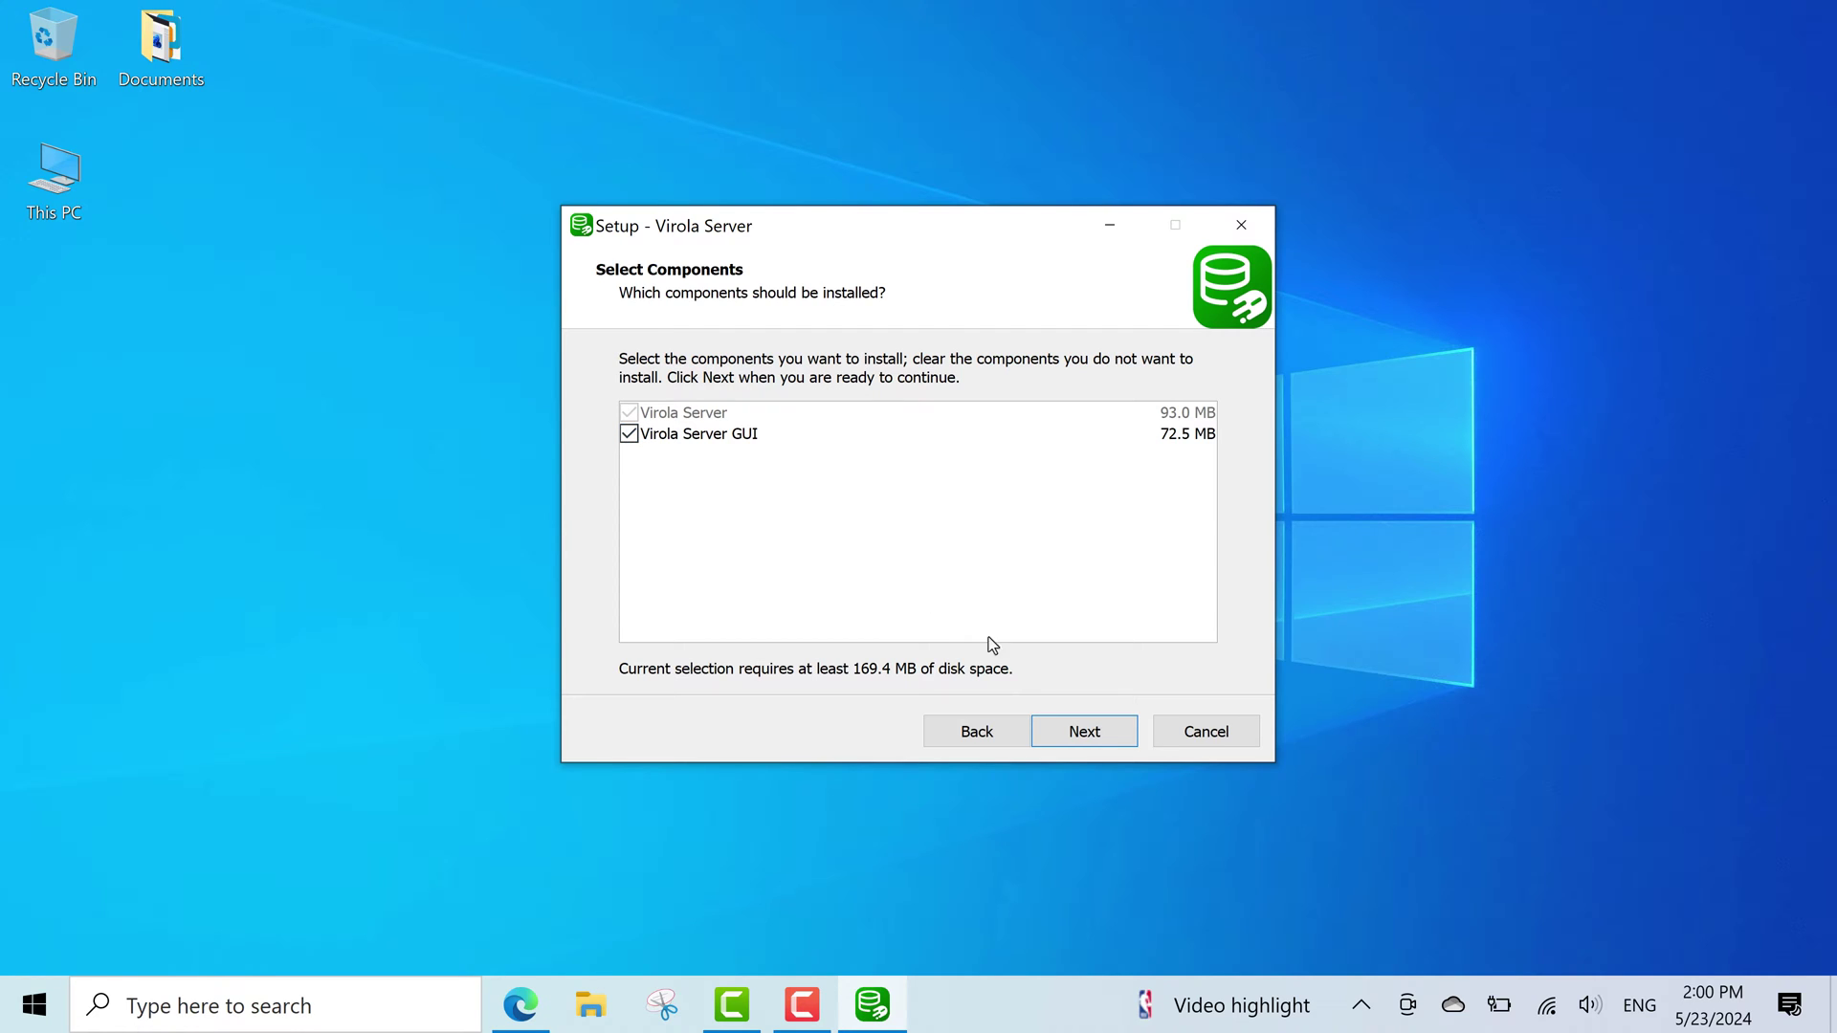
{"action": "left_click", "coordinate": [1079, 732]}
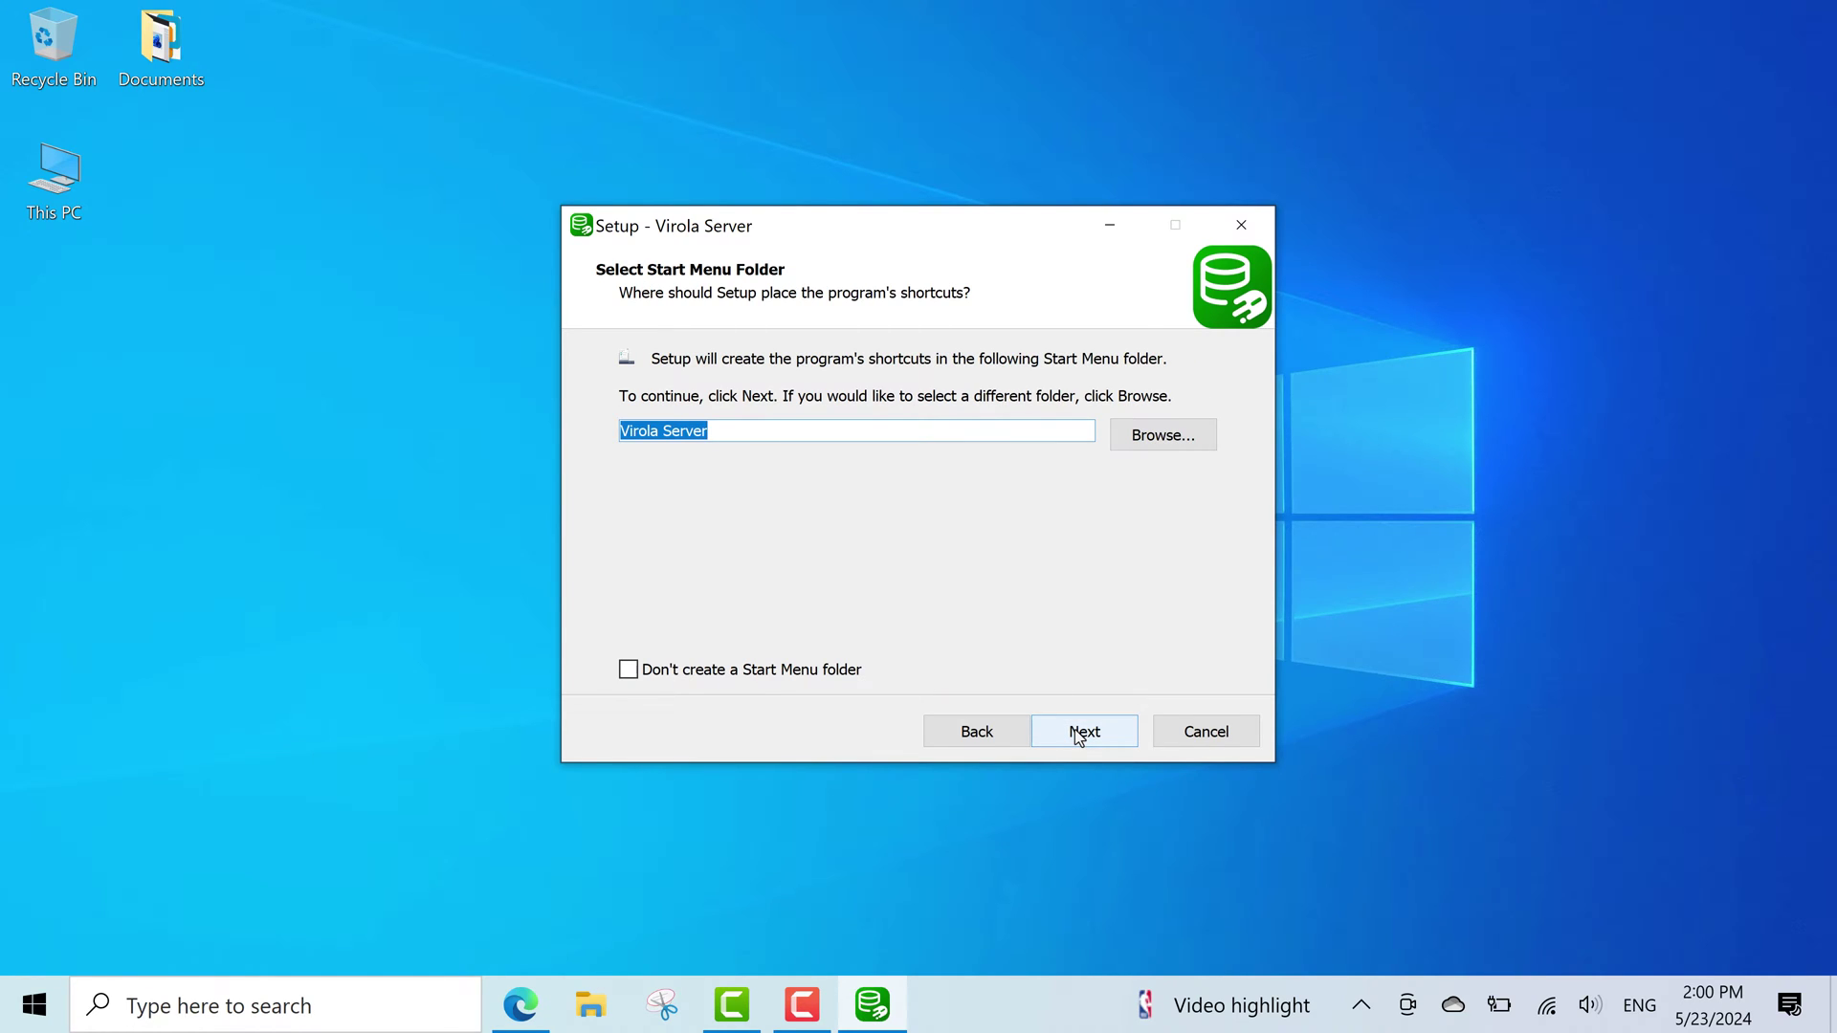
{"action": "left_click", "coordinate": [1075, 729]}
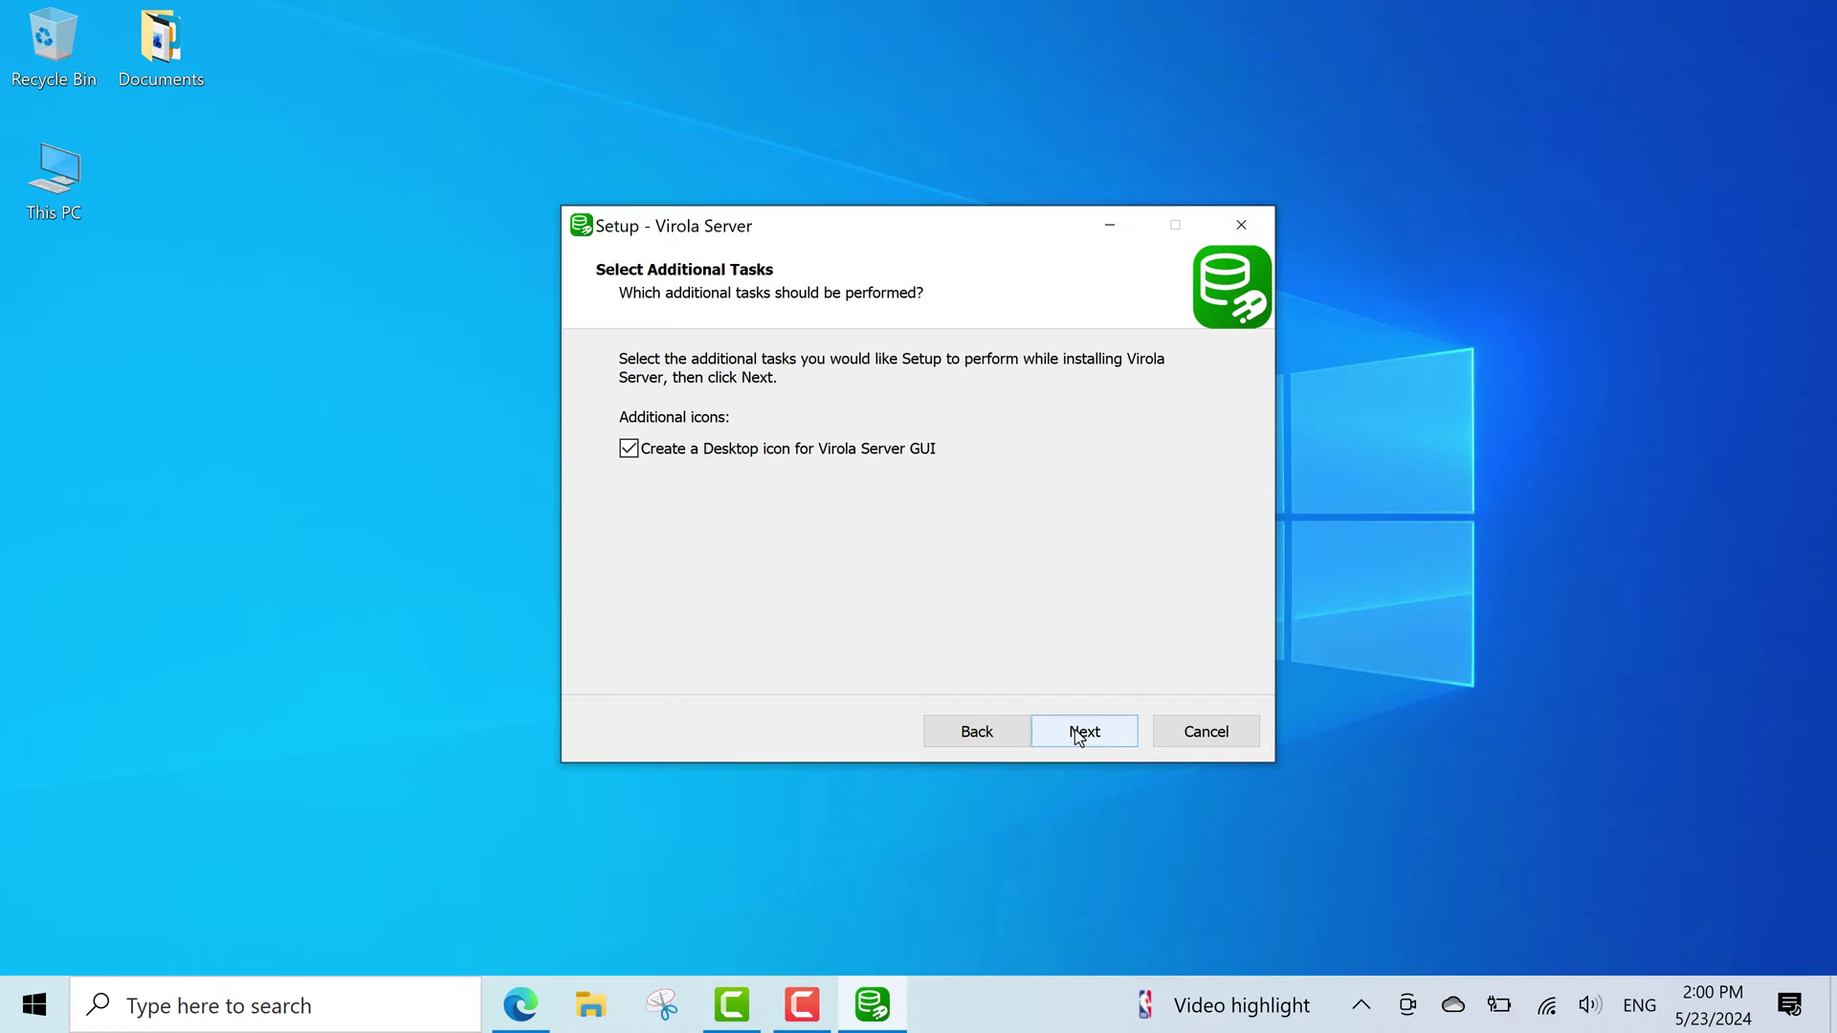
{"action": "left_click", "coordinate": [1076, 729]}
{"action": "left_click", "coordinate": [1076, 729]}
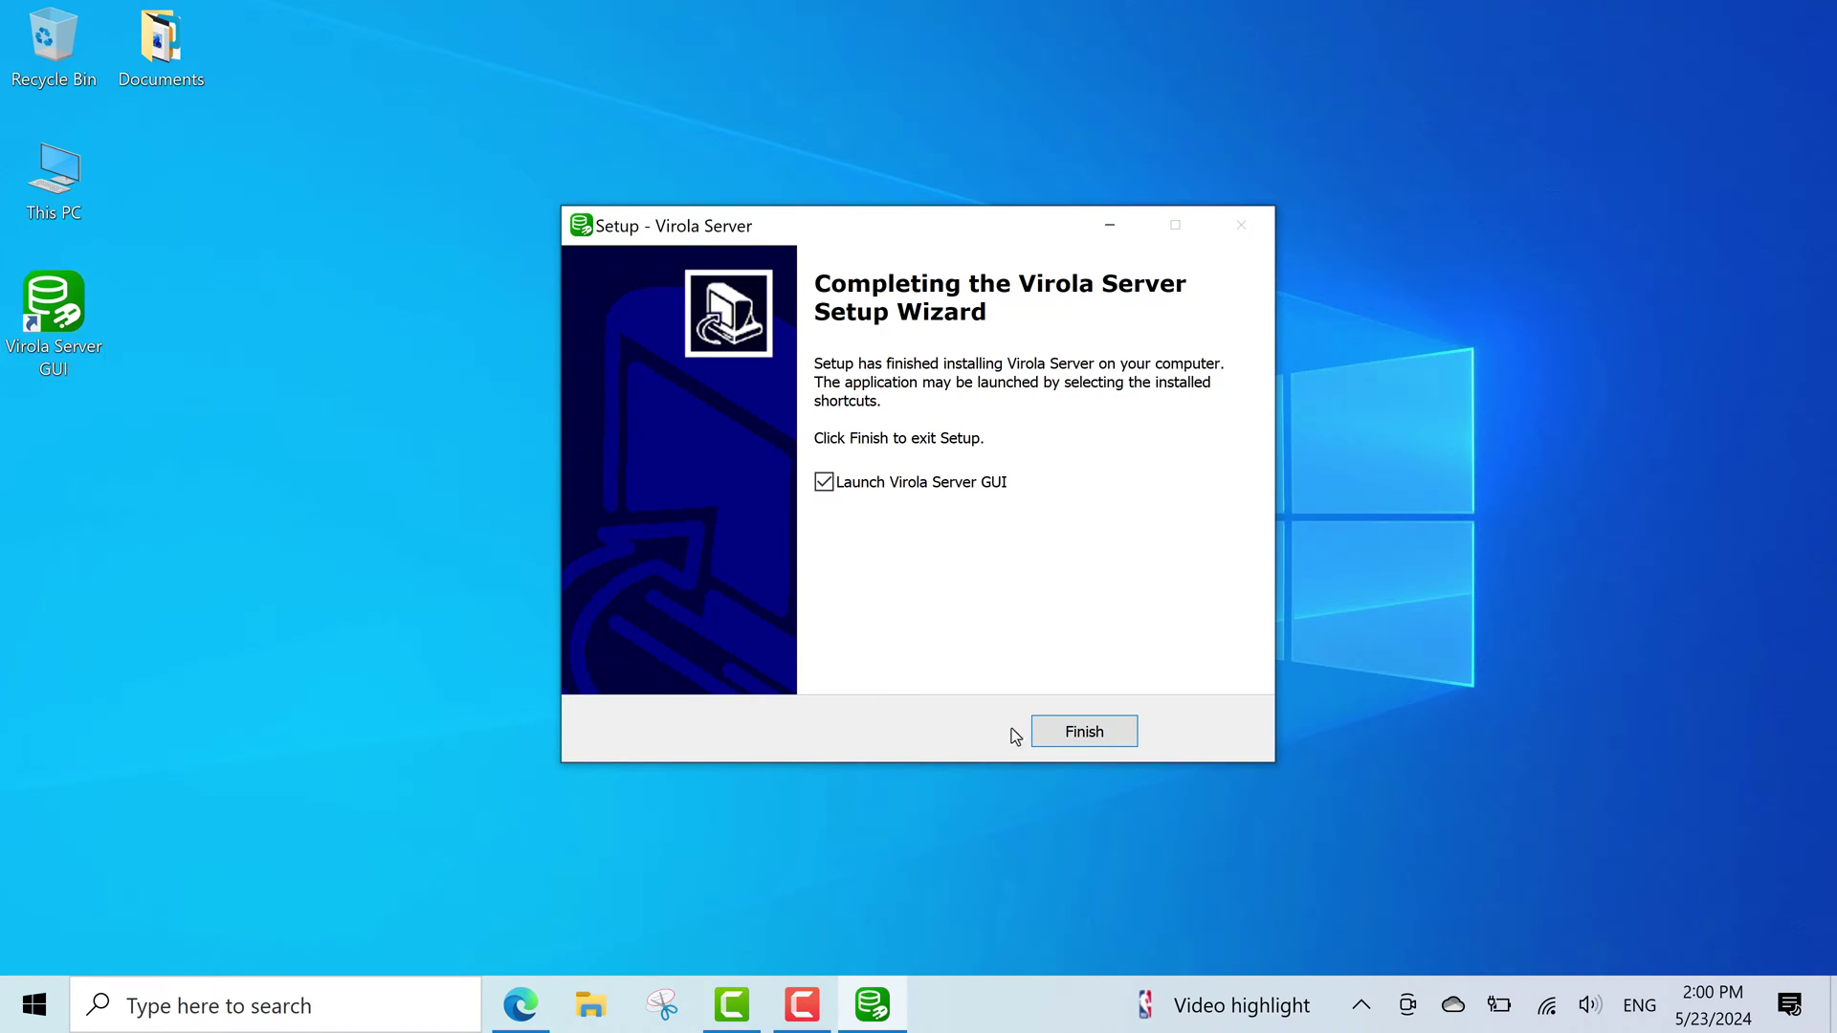
Finish setup to launch Virola Server GUI, move it left and select the 127.0.0.1 listen host.
{"action": "left_click", "coordinate": [1062, 733]}
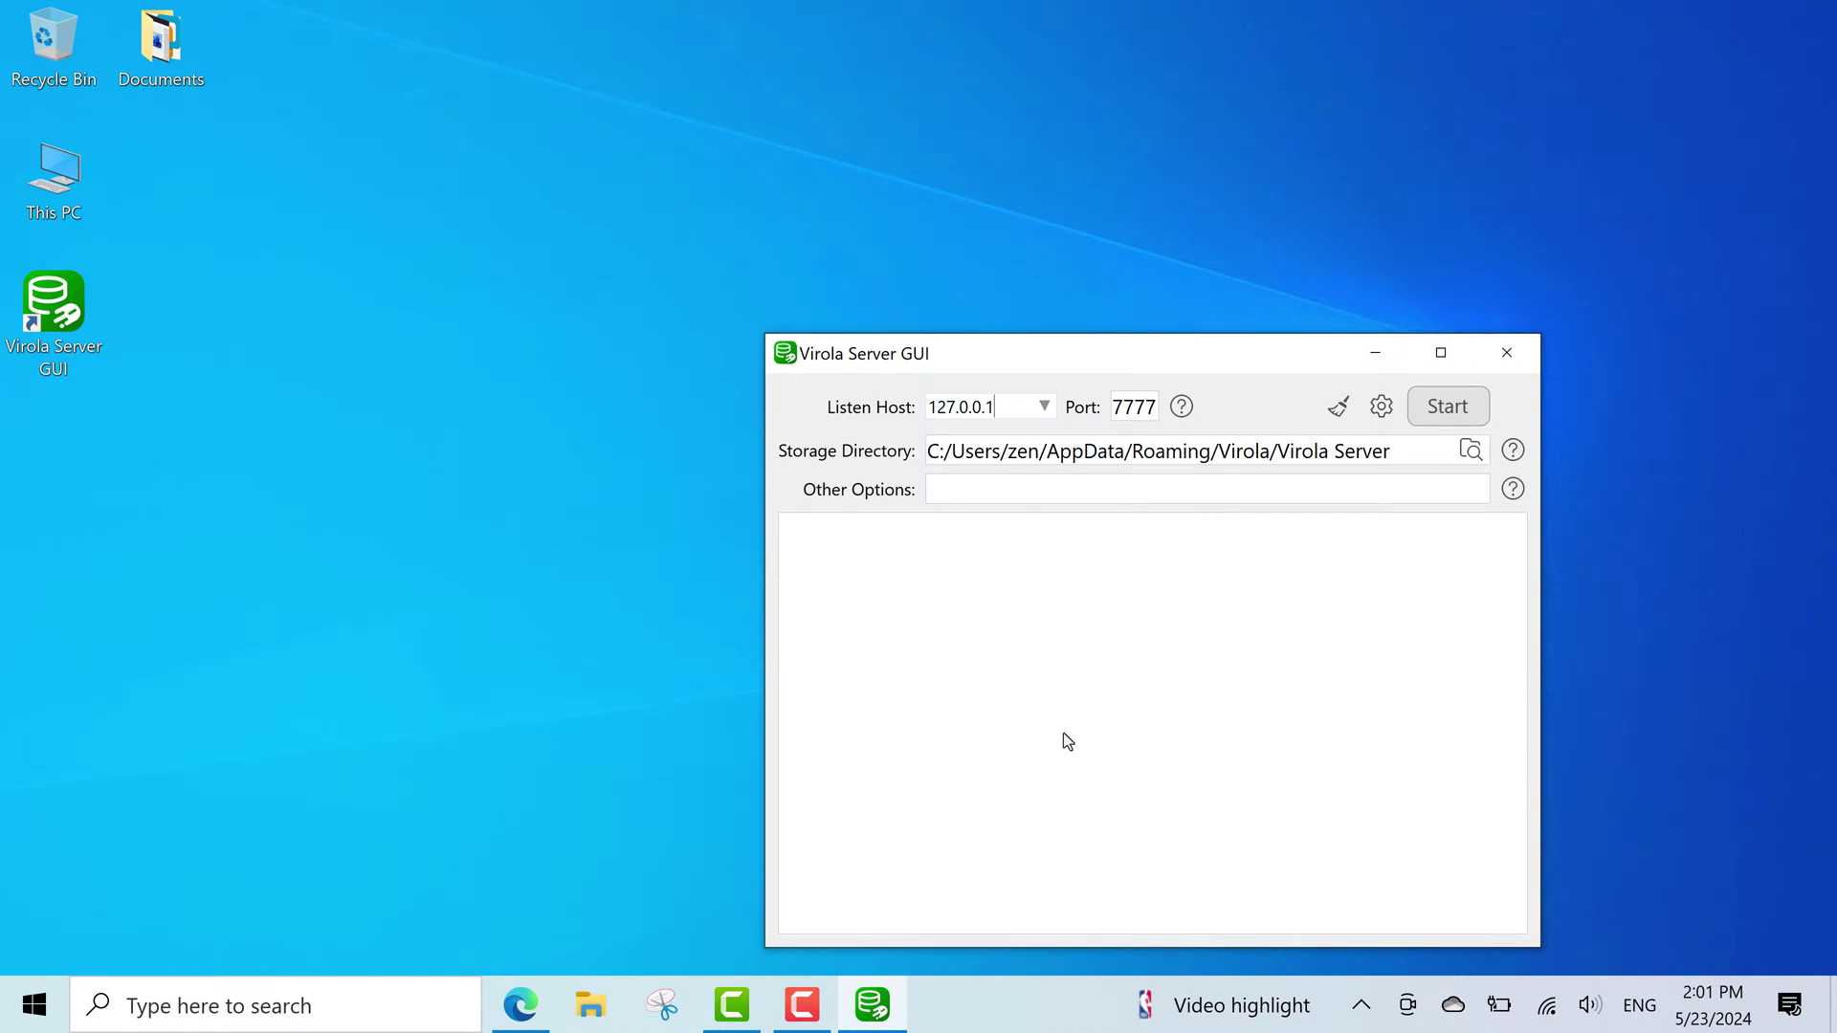
{"action": "left_click_drag", "start_coordinate": [993, 344], "coordinate": [589, 266]}
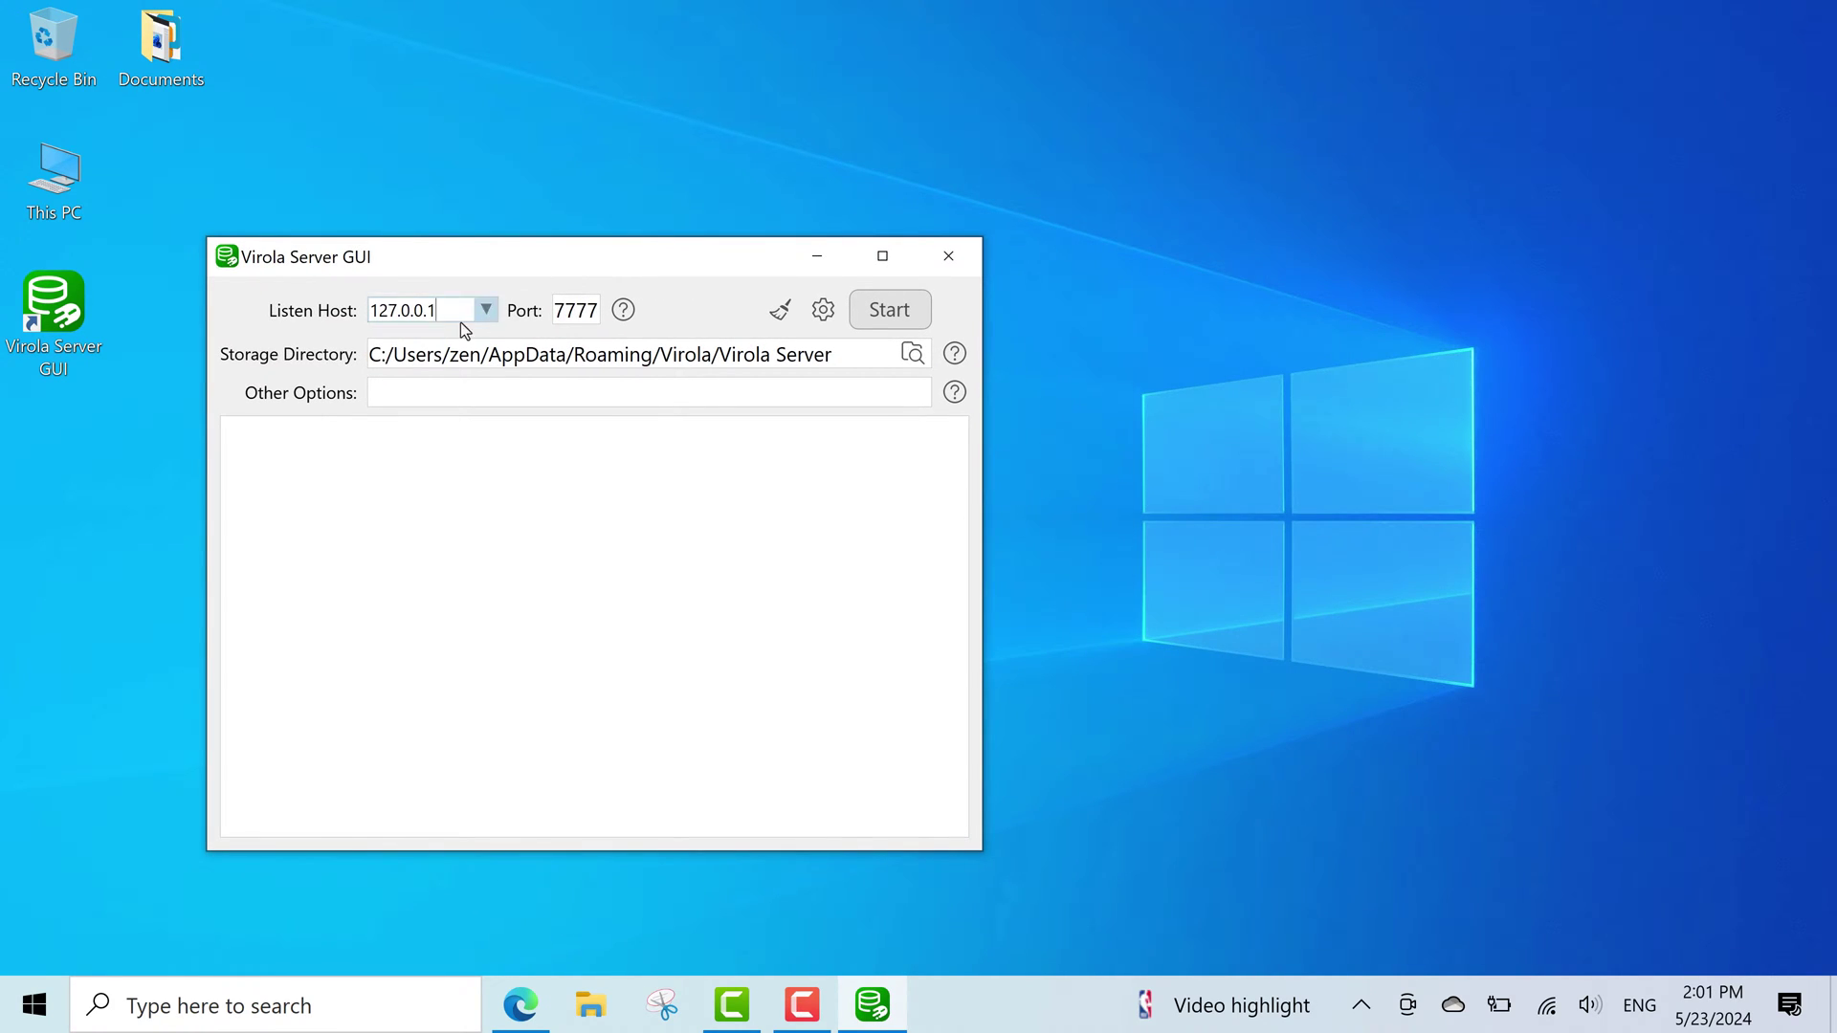
{"action": "left_click", "coordinate": [564, 356]}
{"action": "double_click", "coordinate": [455, 310]}
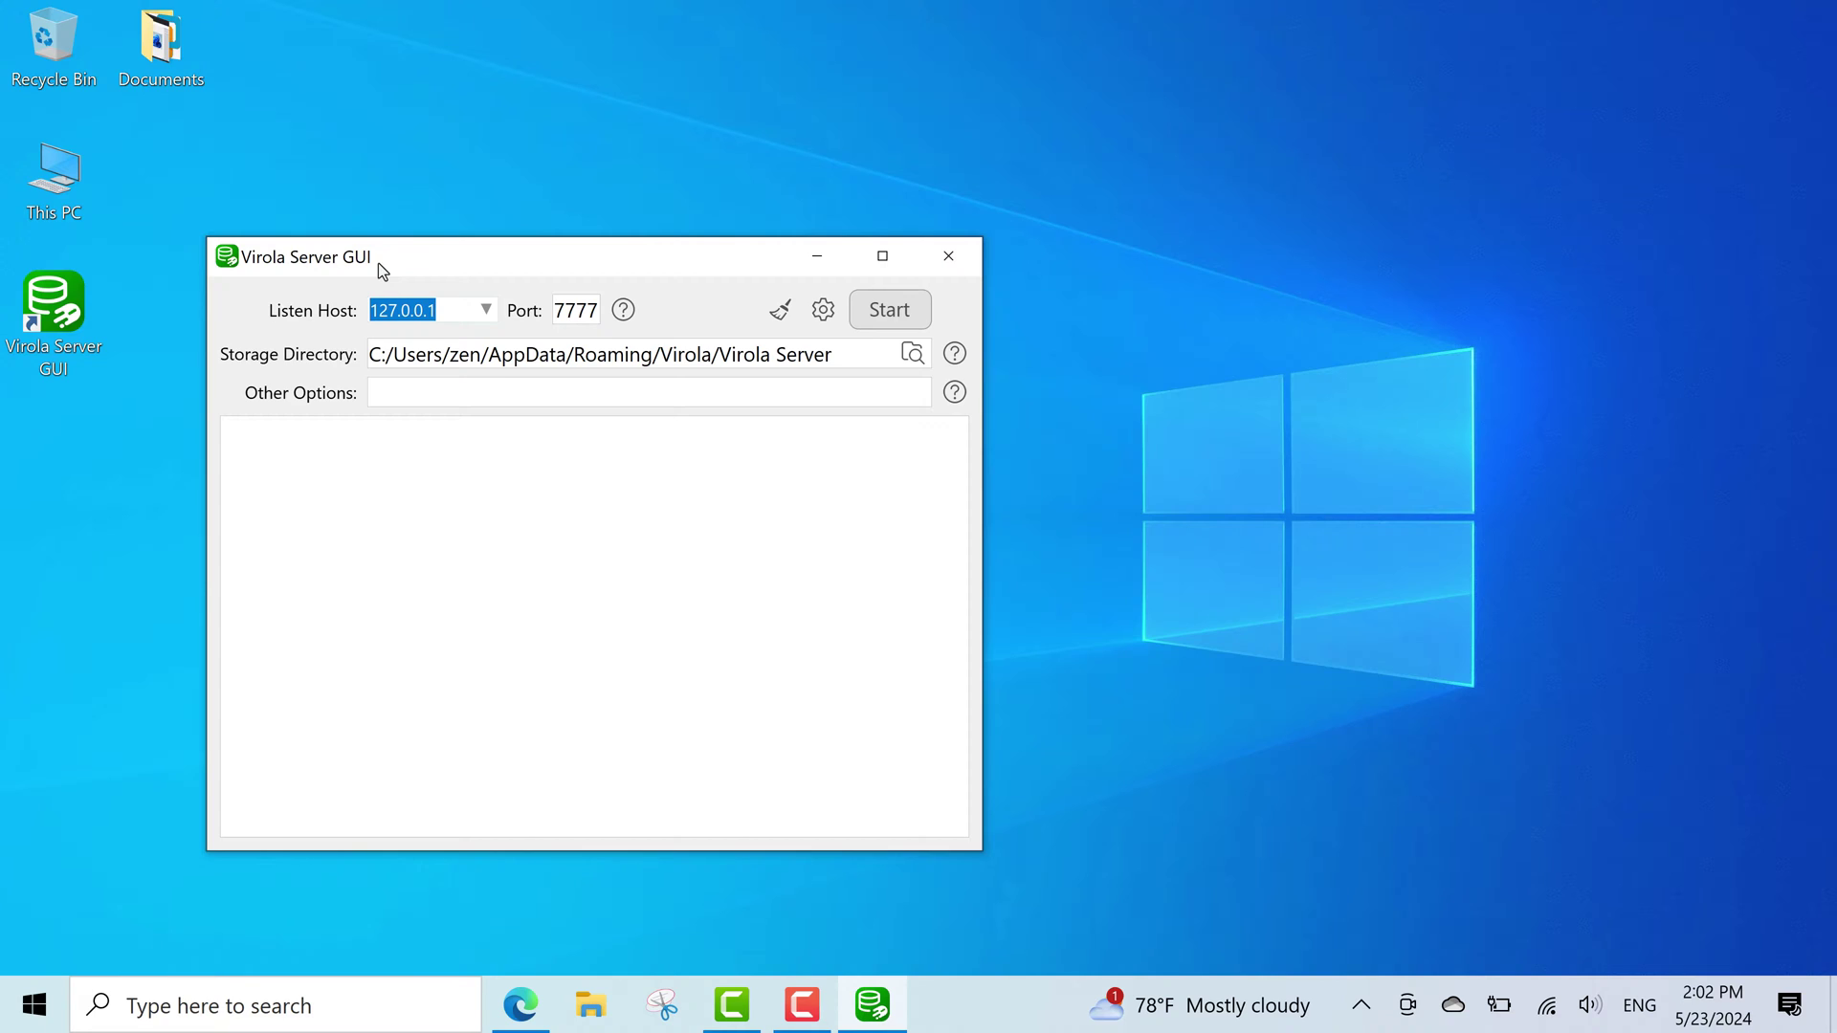
Look up and copy the Wi-Fi IPv4 address 192.168.1.206 in Network & Internet properties, then close Settings.
{"action": "left_click", "coordinate": [23, 1022]}
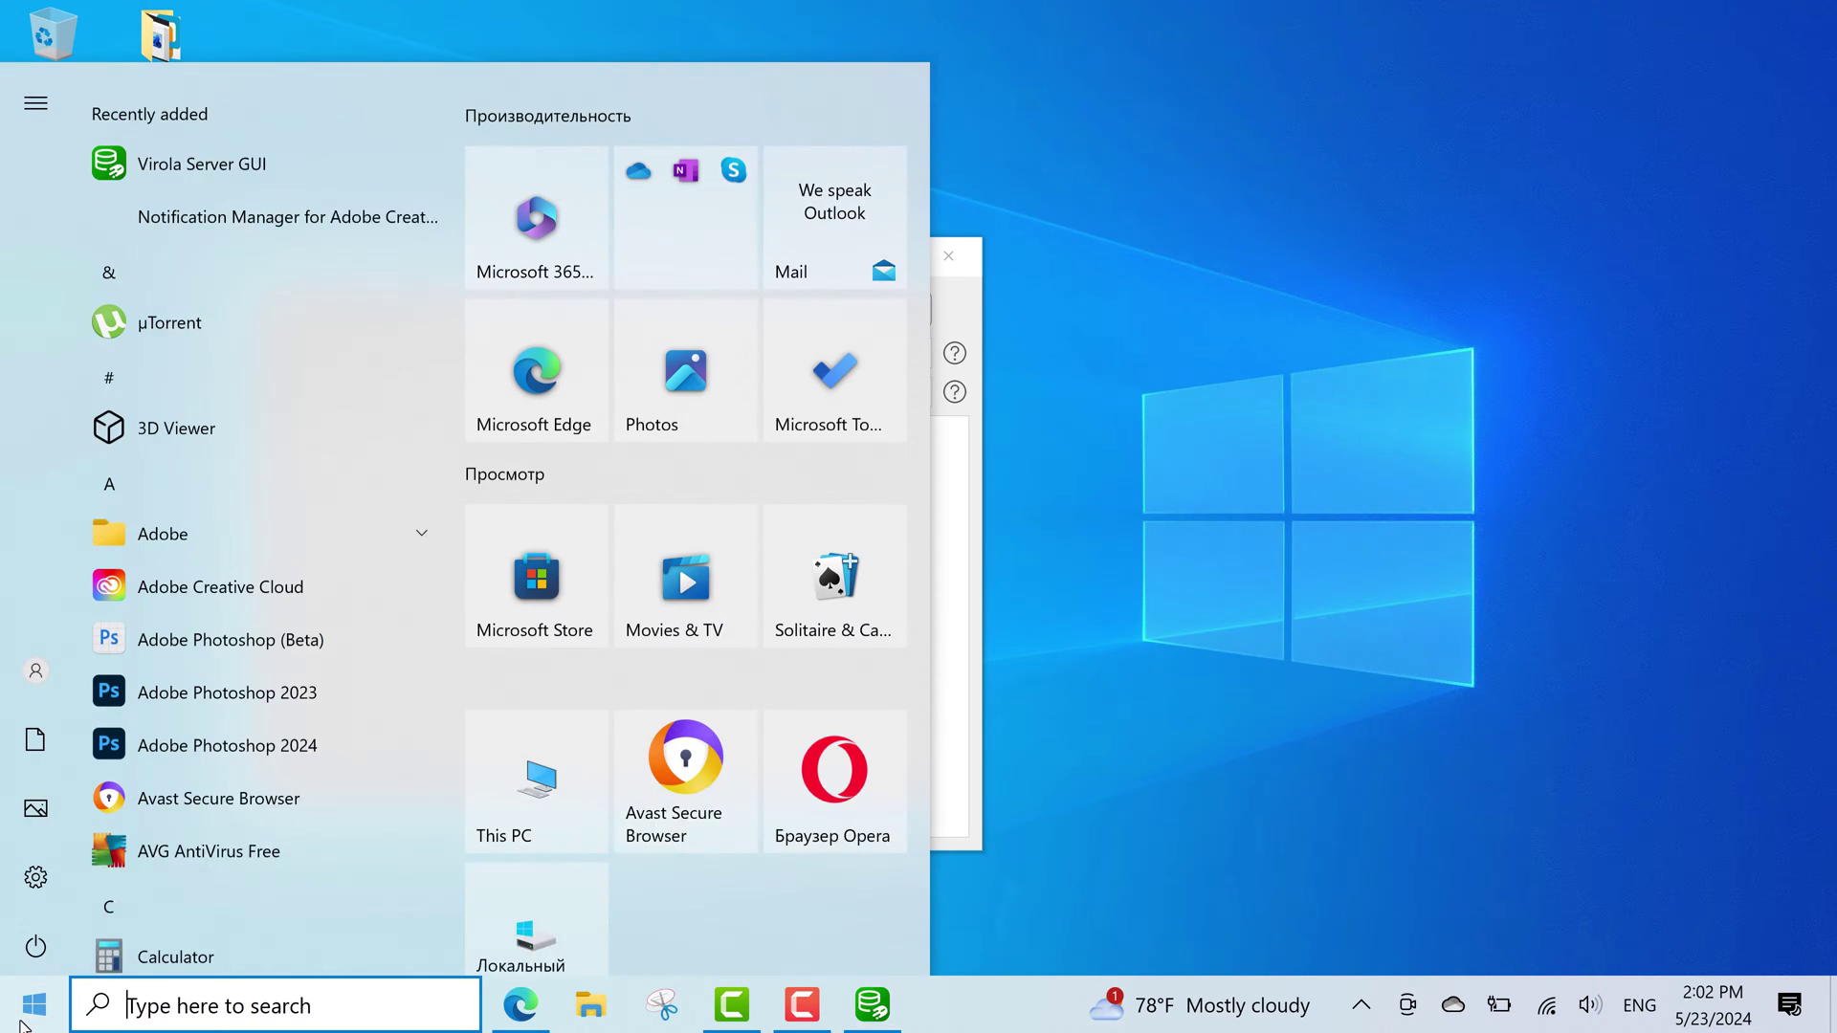
{"action": "left_click", "coordinate": [37, 873]}
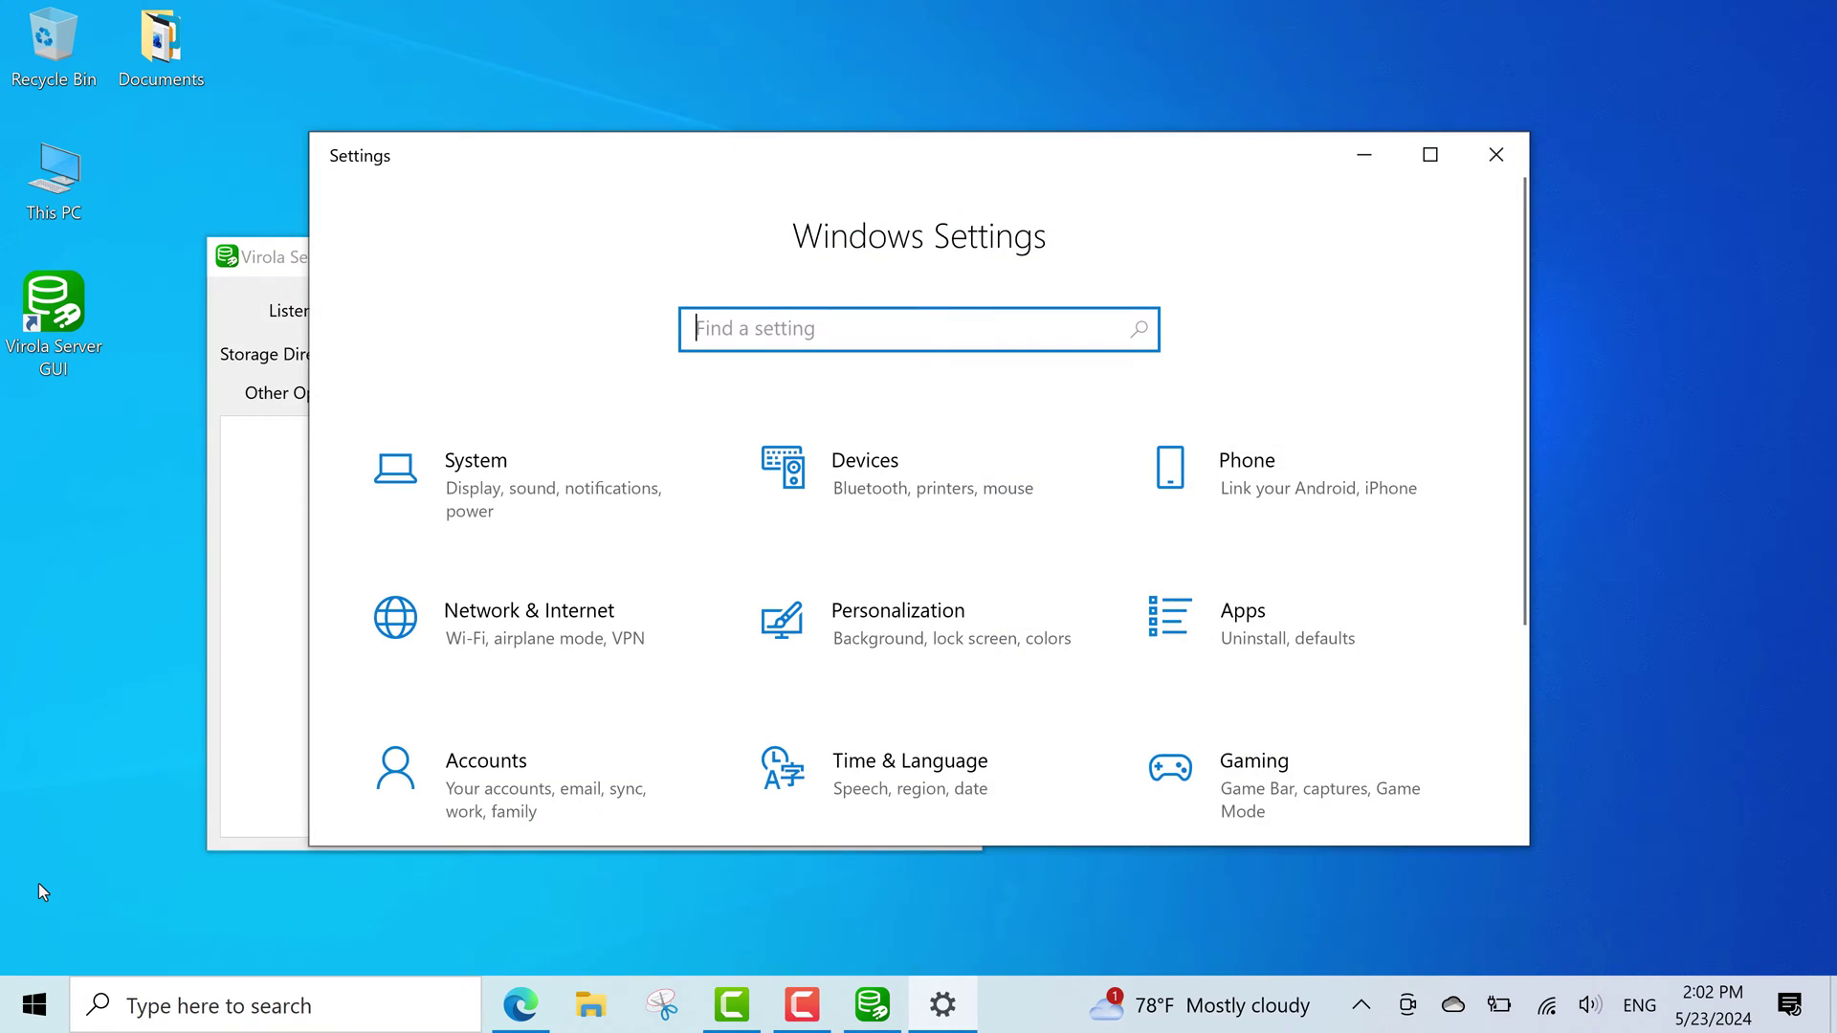
{"action": "left_click", "coordinate": [503, 630]}
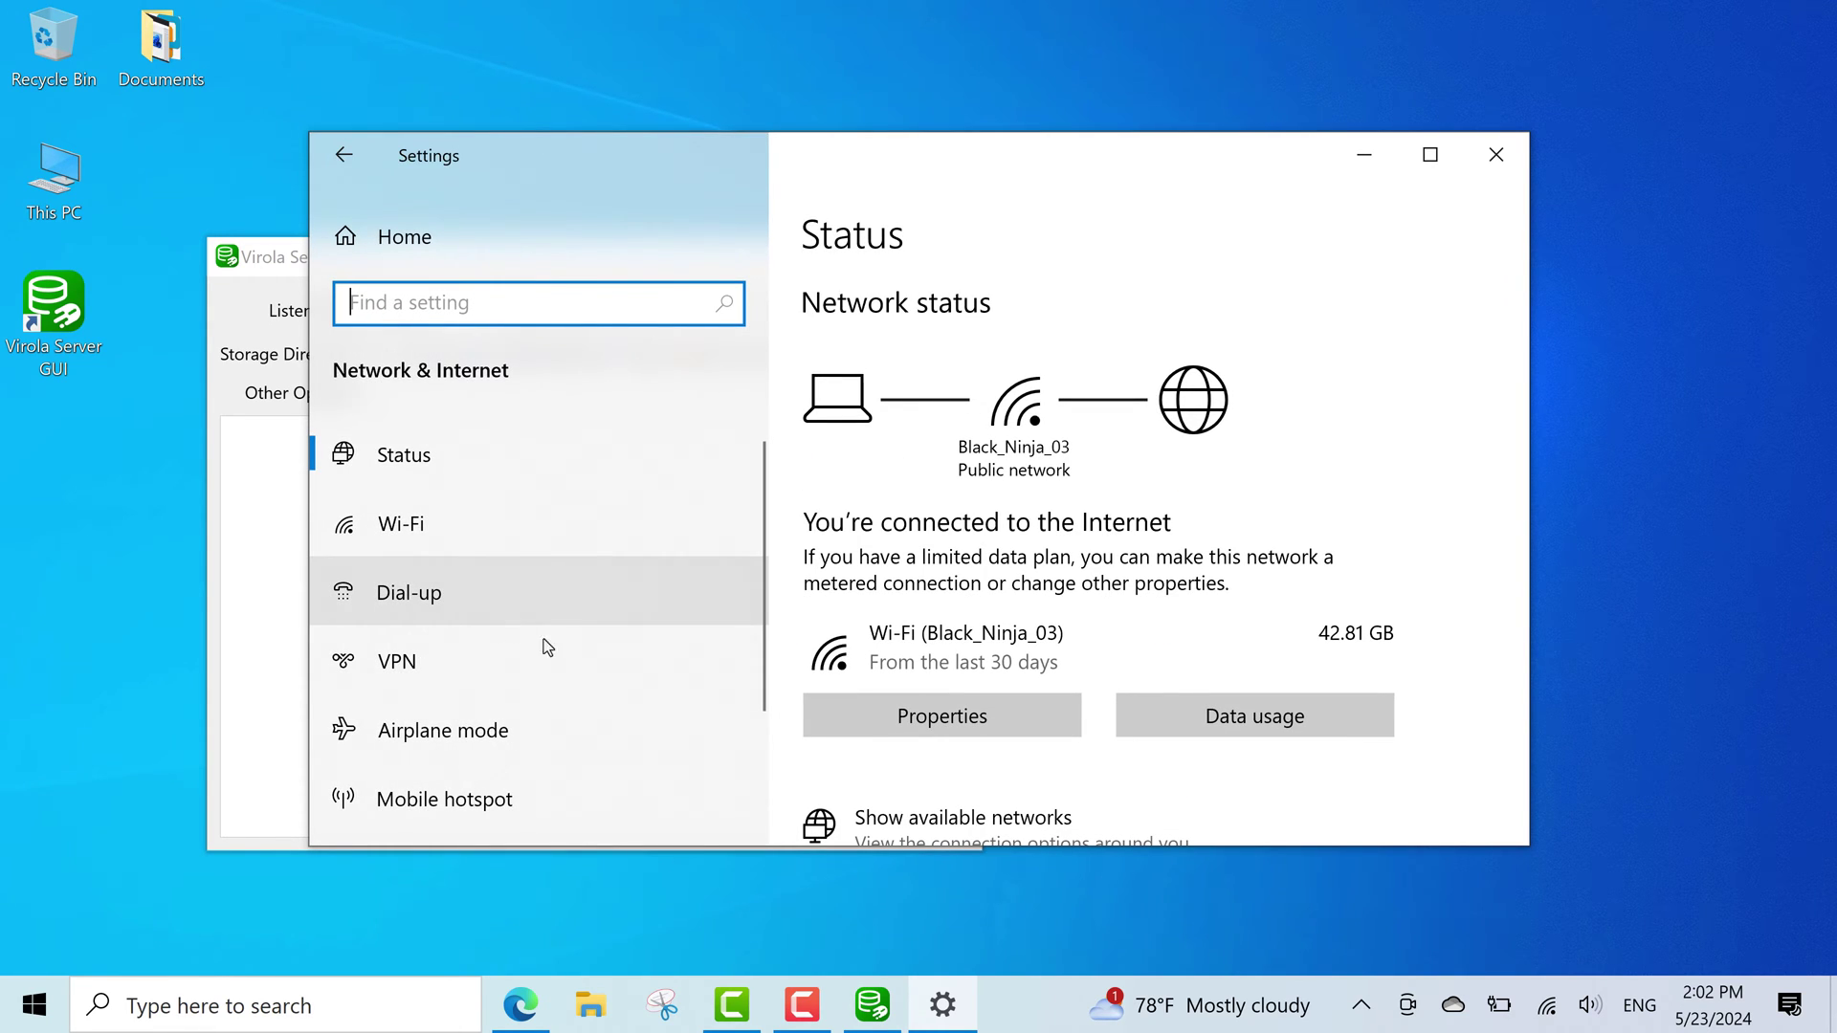
{"action": "left_click", "coordinate": [944, 719]}
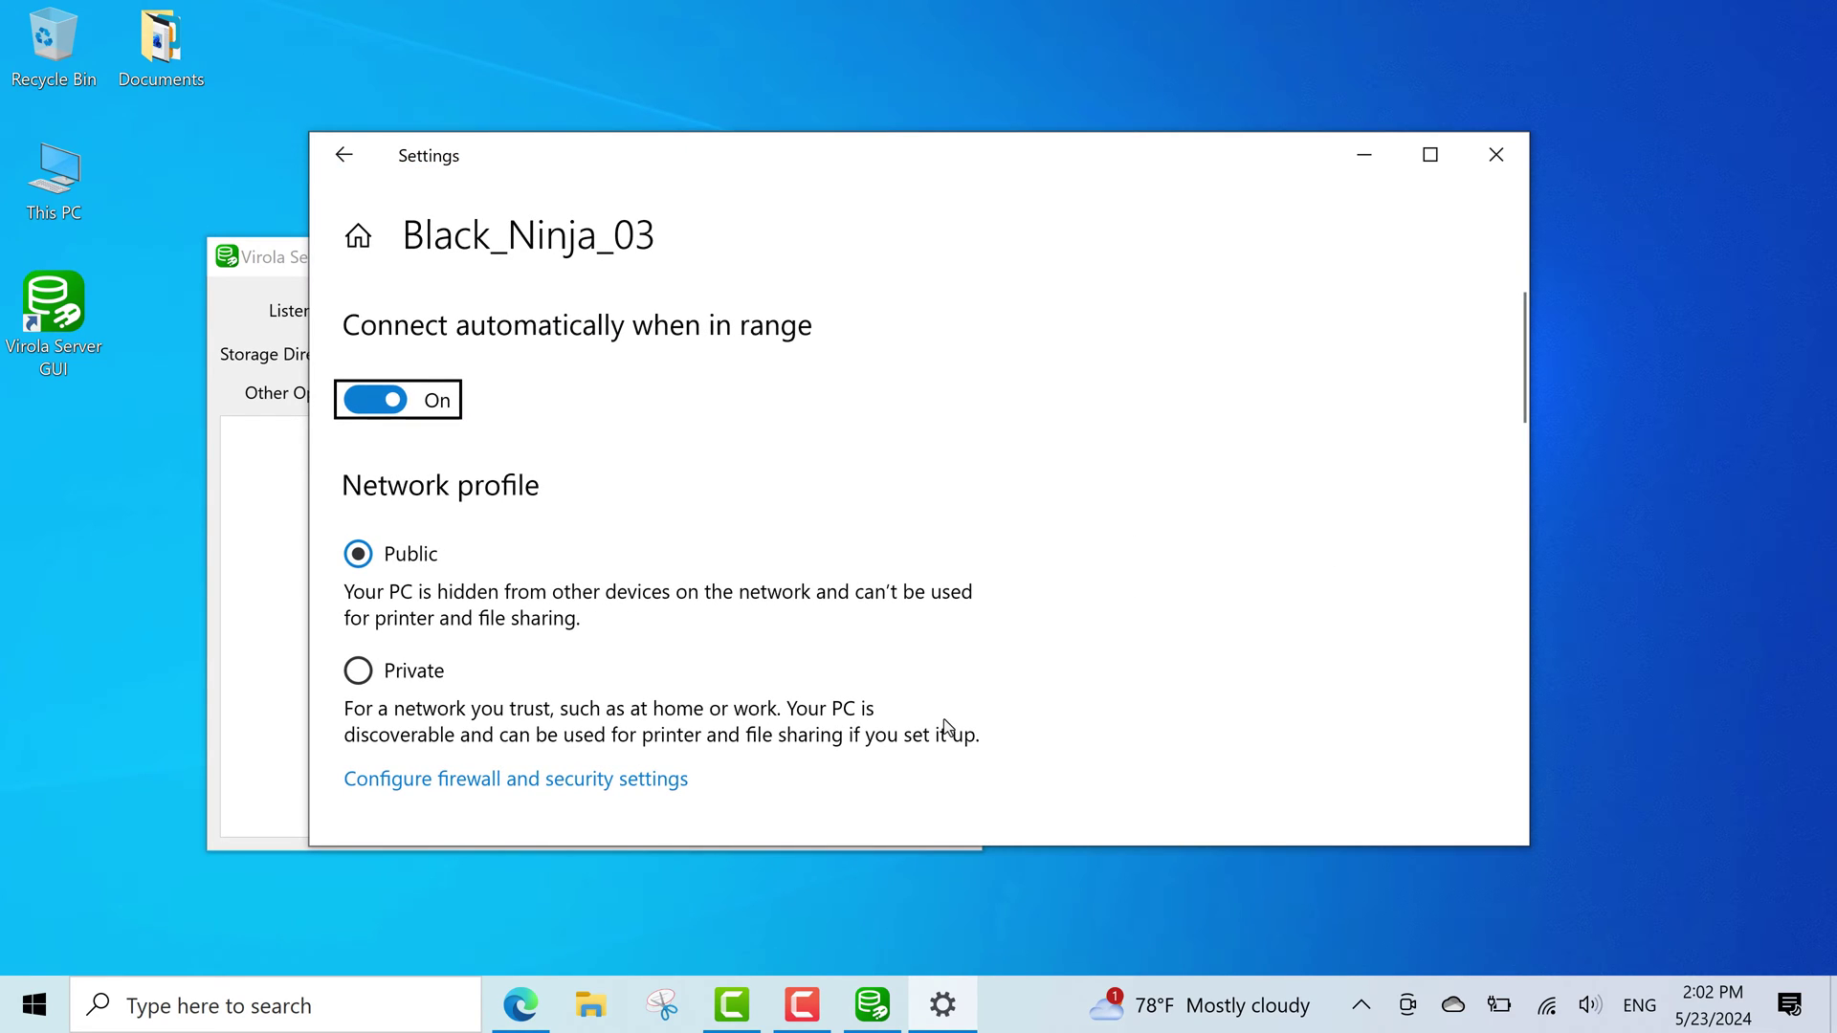
{"action": "scroll", "coordinate": [946, 728], "scroll_direction": "down", "scroll_amount": 20}
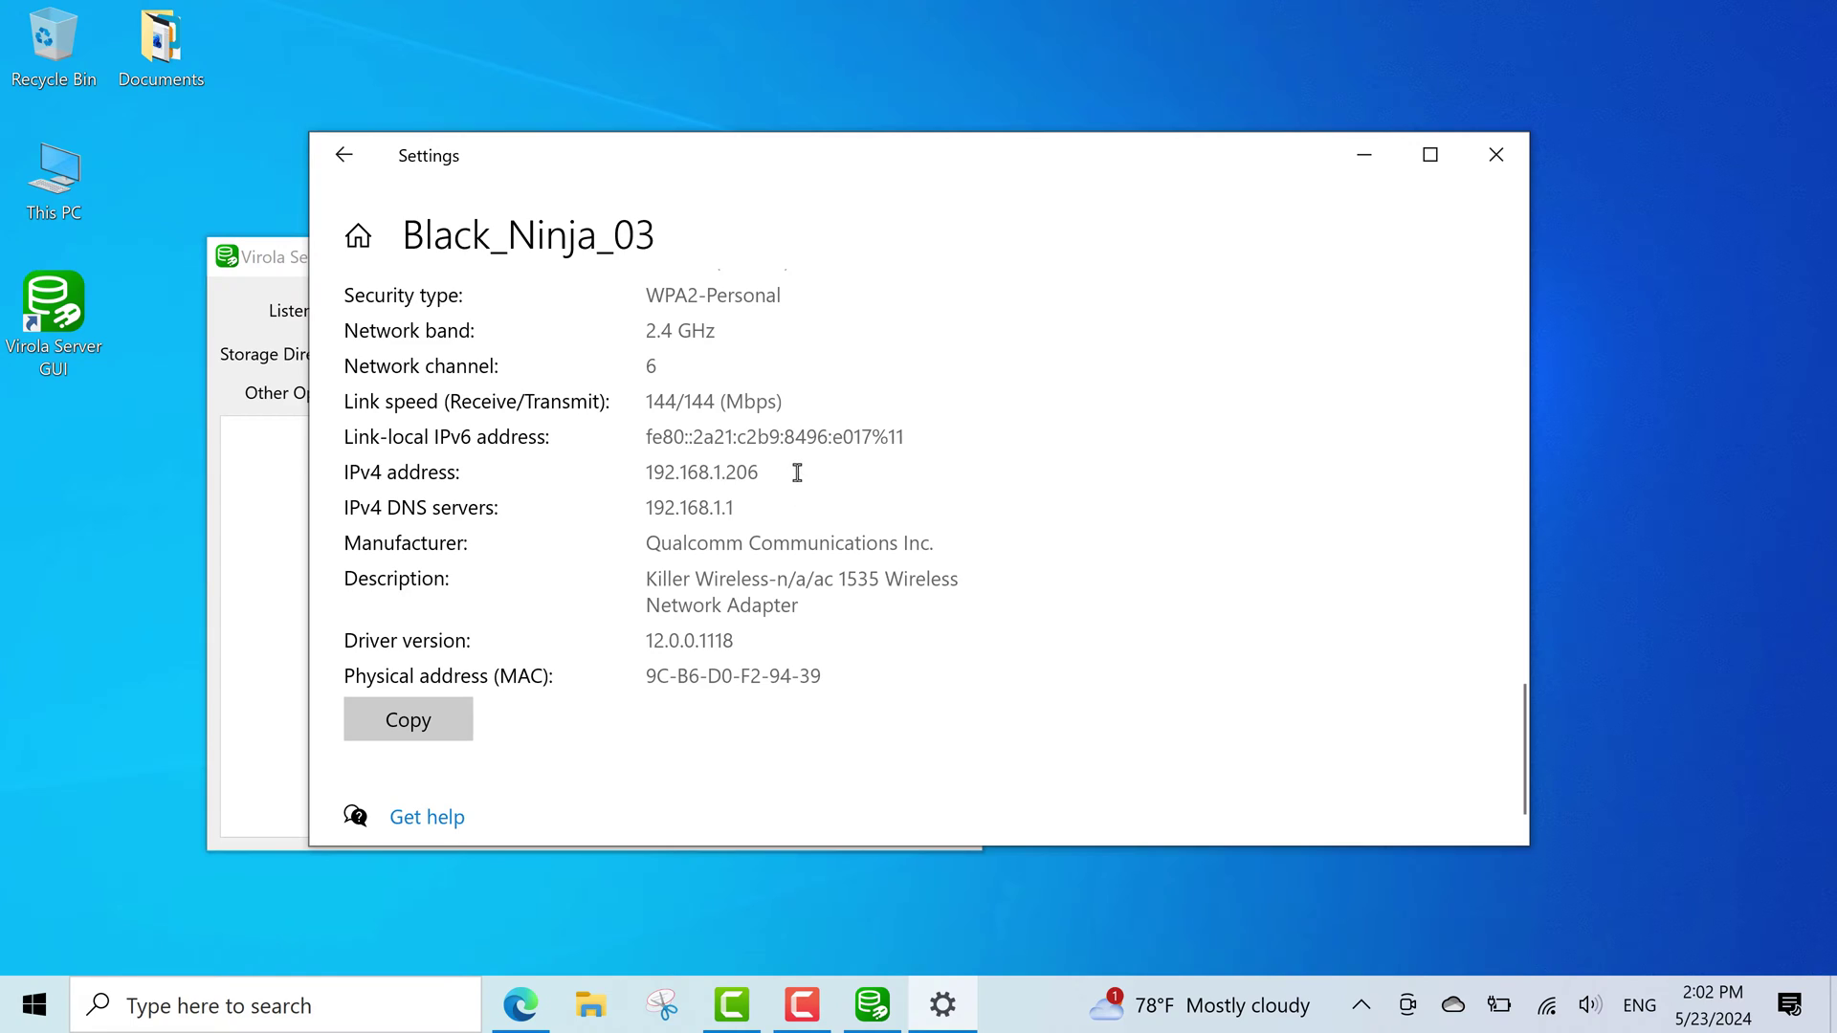
{"action": "left_click_drag", "start_coordinate": [793, 473], "coordinate": [565, 452]}
{"action": "key", "text": "ctrl+c"}
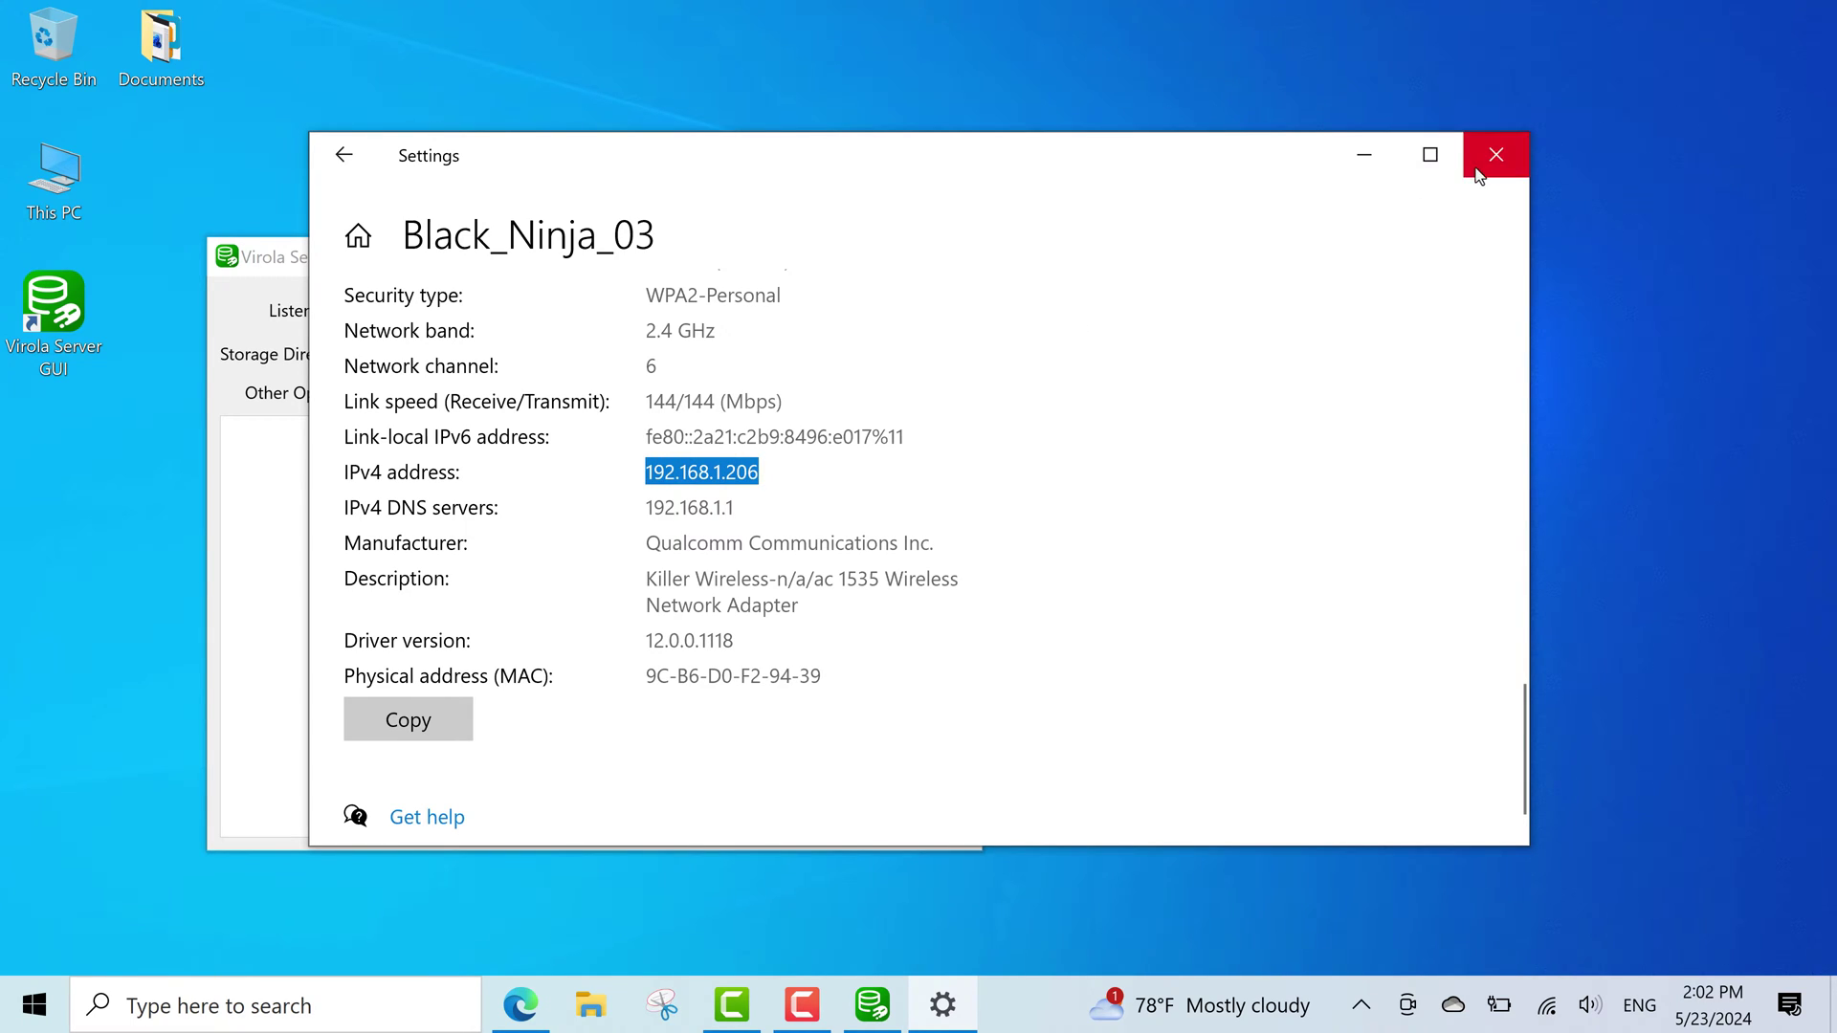
{"action": "left_click", "coordinate": [1496, 154]}
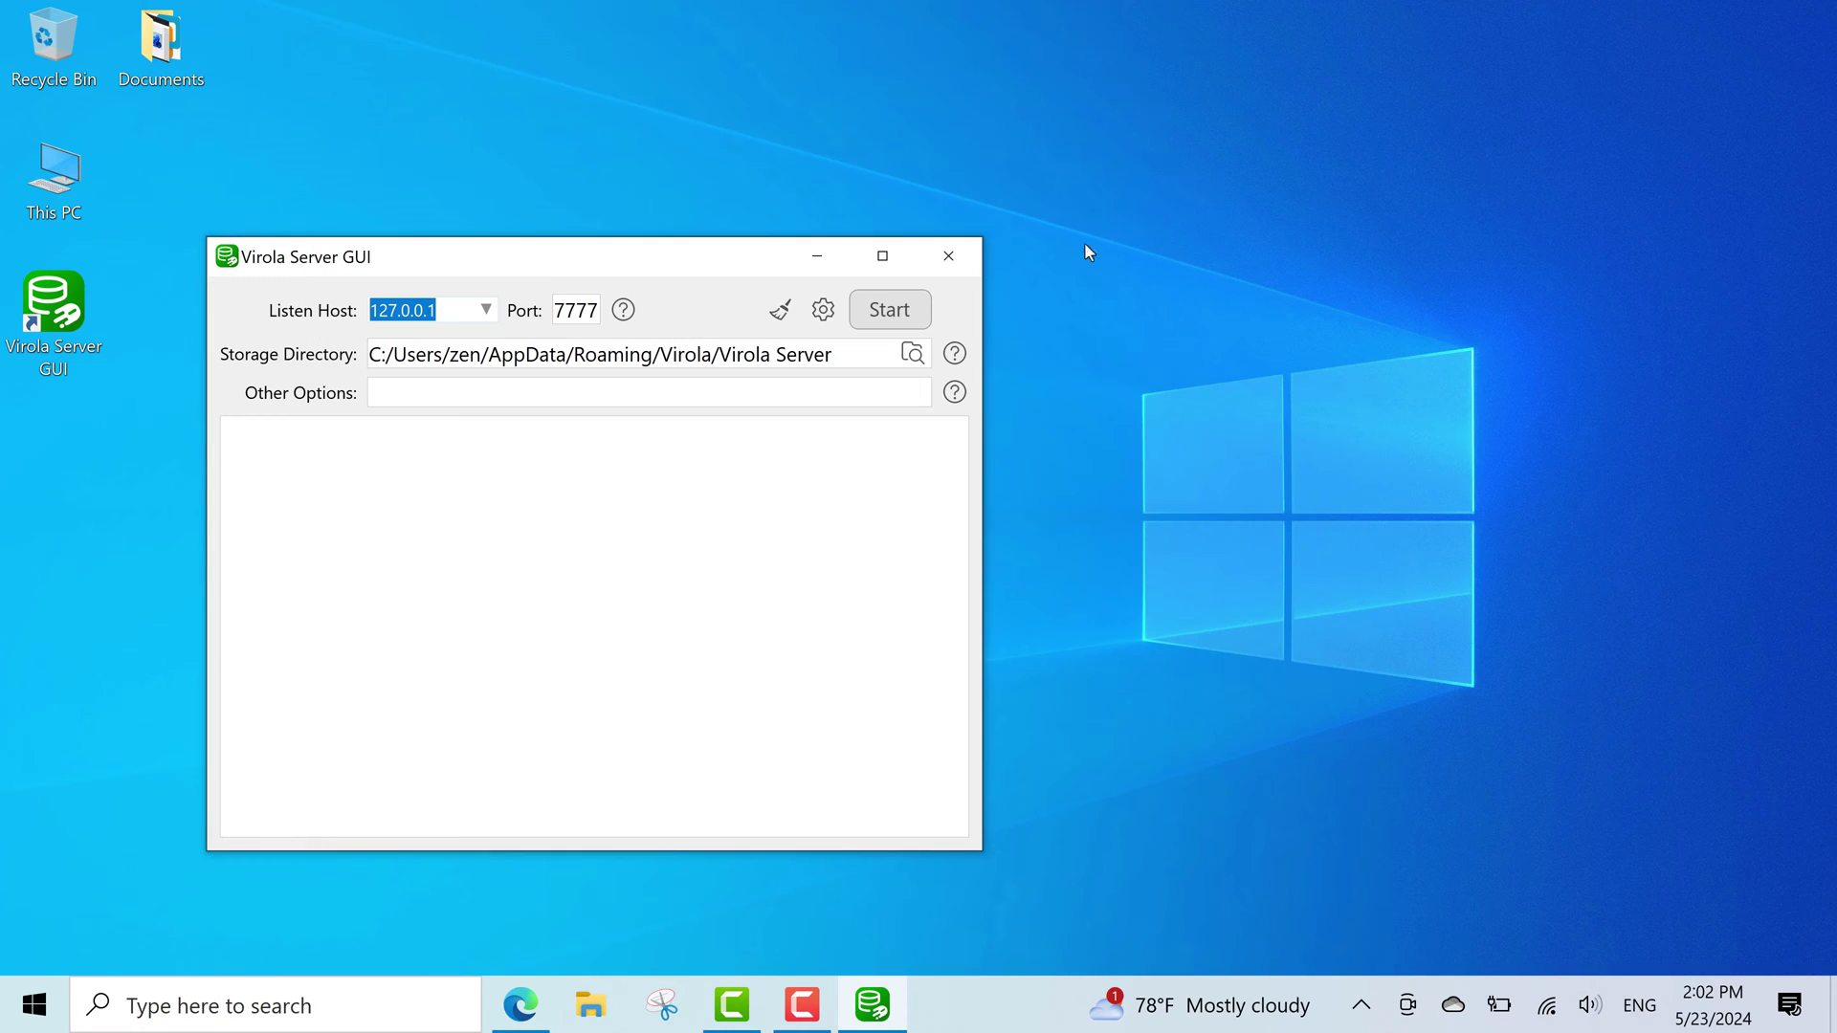
Replace the listen host 127.0.0.1 with the pasted LAN address 192.168.1.206.
{"action": "left_click", "coordinate": [439, 310]}
{"action": "left_click_drag", "start_coordinate": [438, 310], "coordinate": [372, 312]}
{"action": "key", "text": "ctrl+v"}
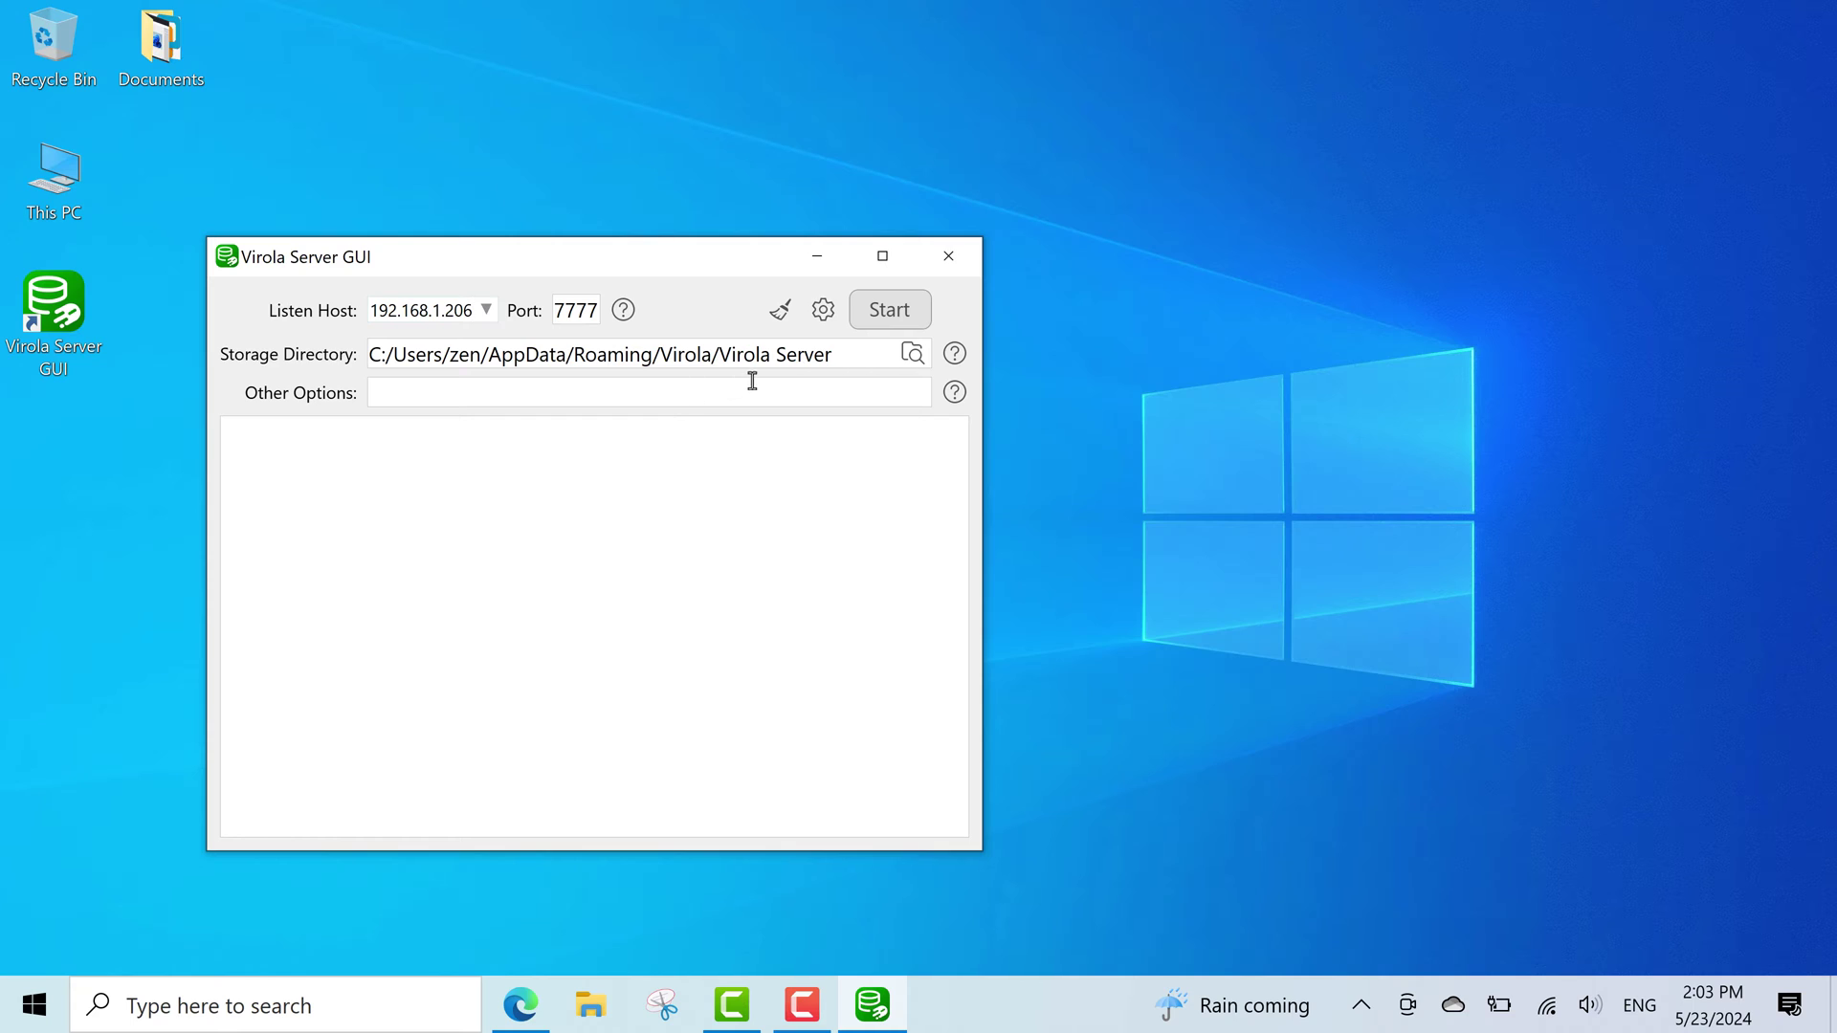
Start the server, enable 'Start the Virola server at system startup', then switch back to Edge.
{"action": "left_click", "coordinate": [873, 319]}
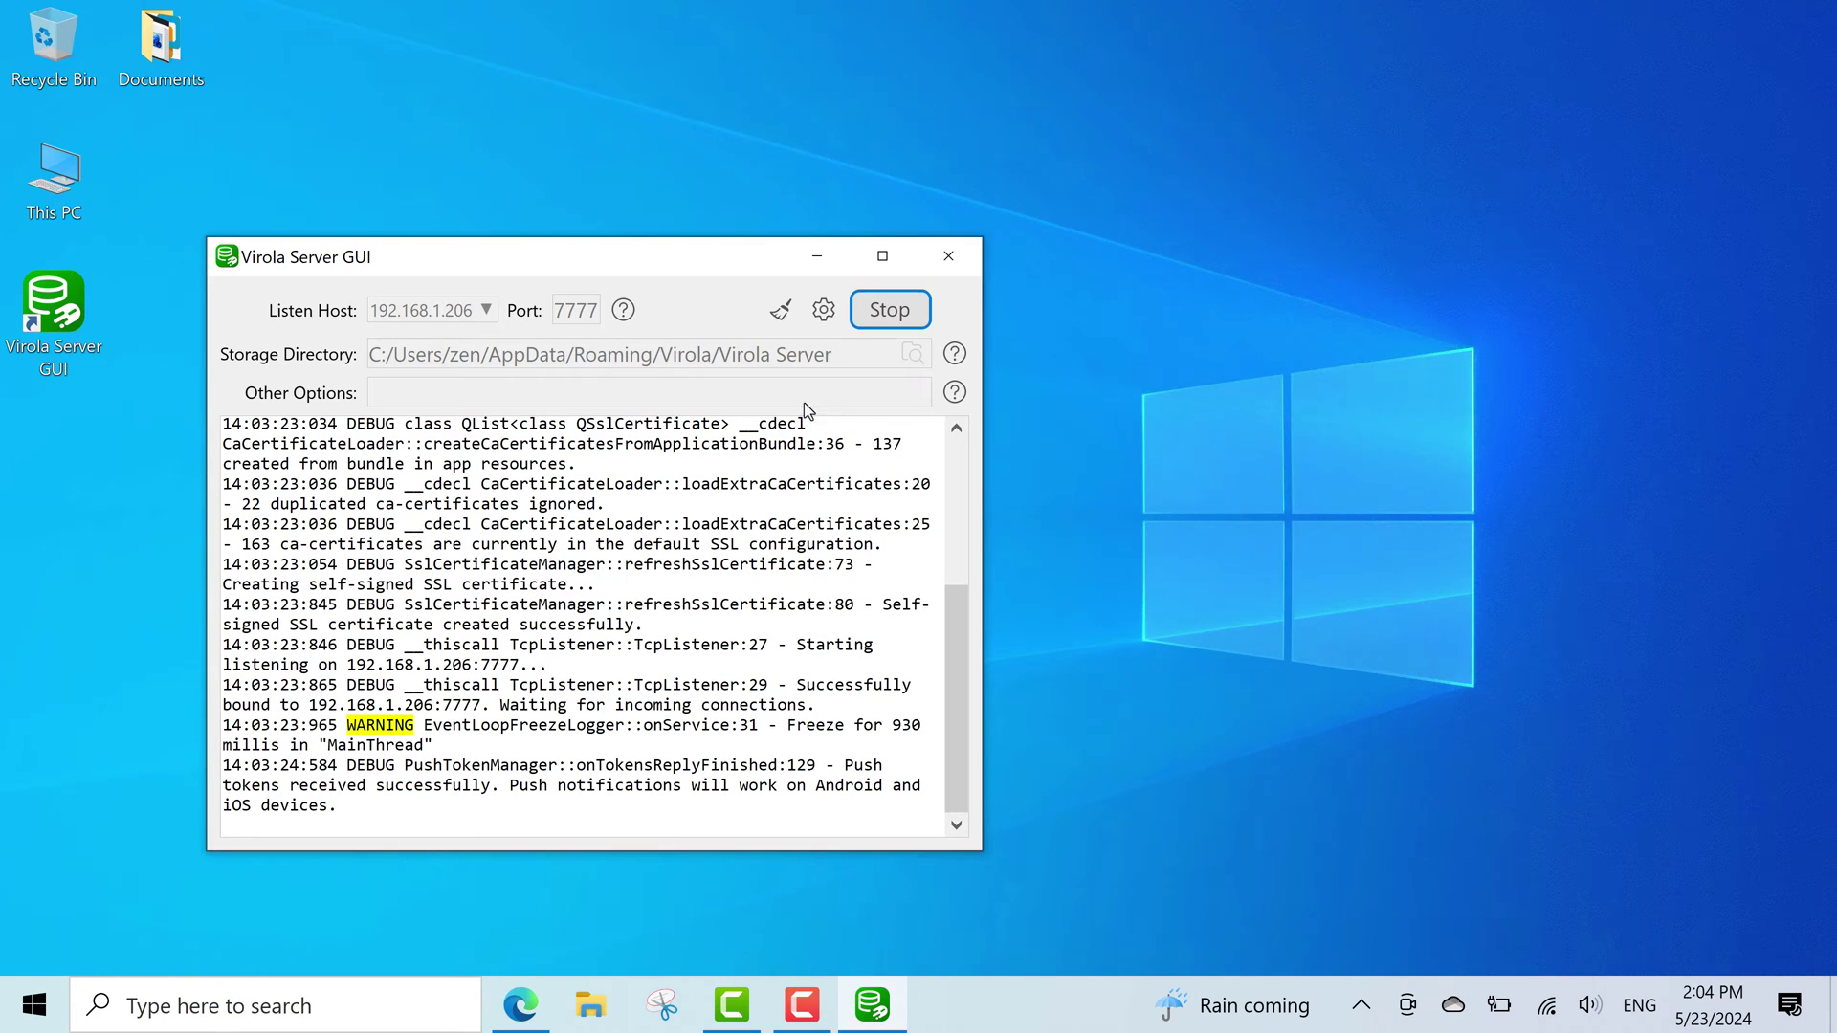
{"action": "left_click", "coordinate": [827, 310]}
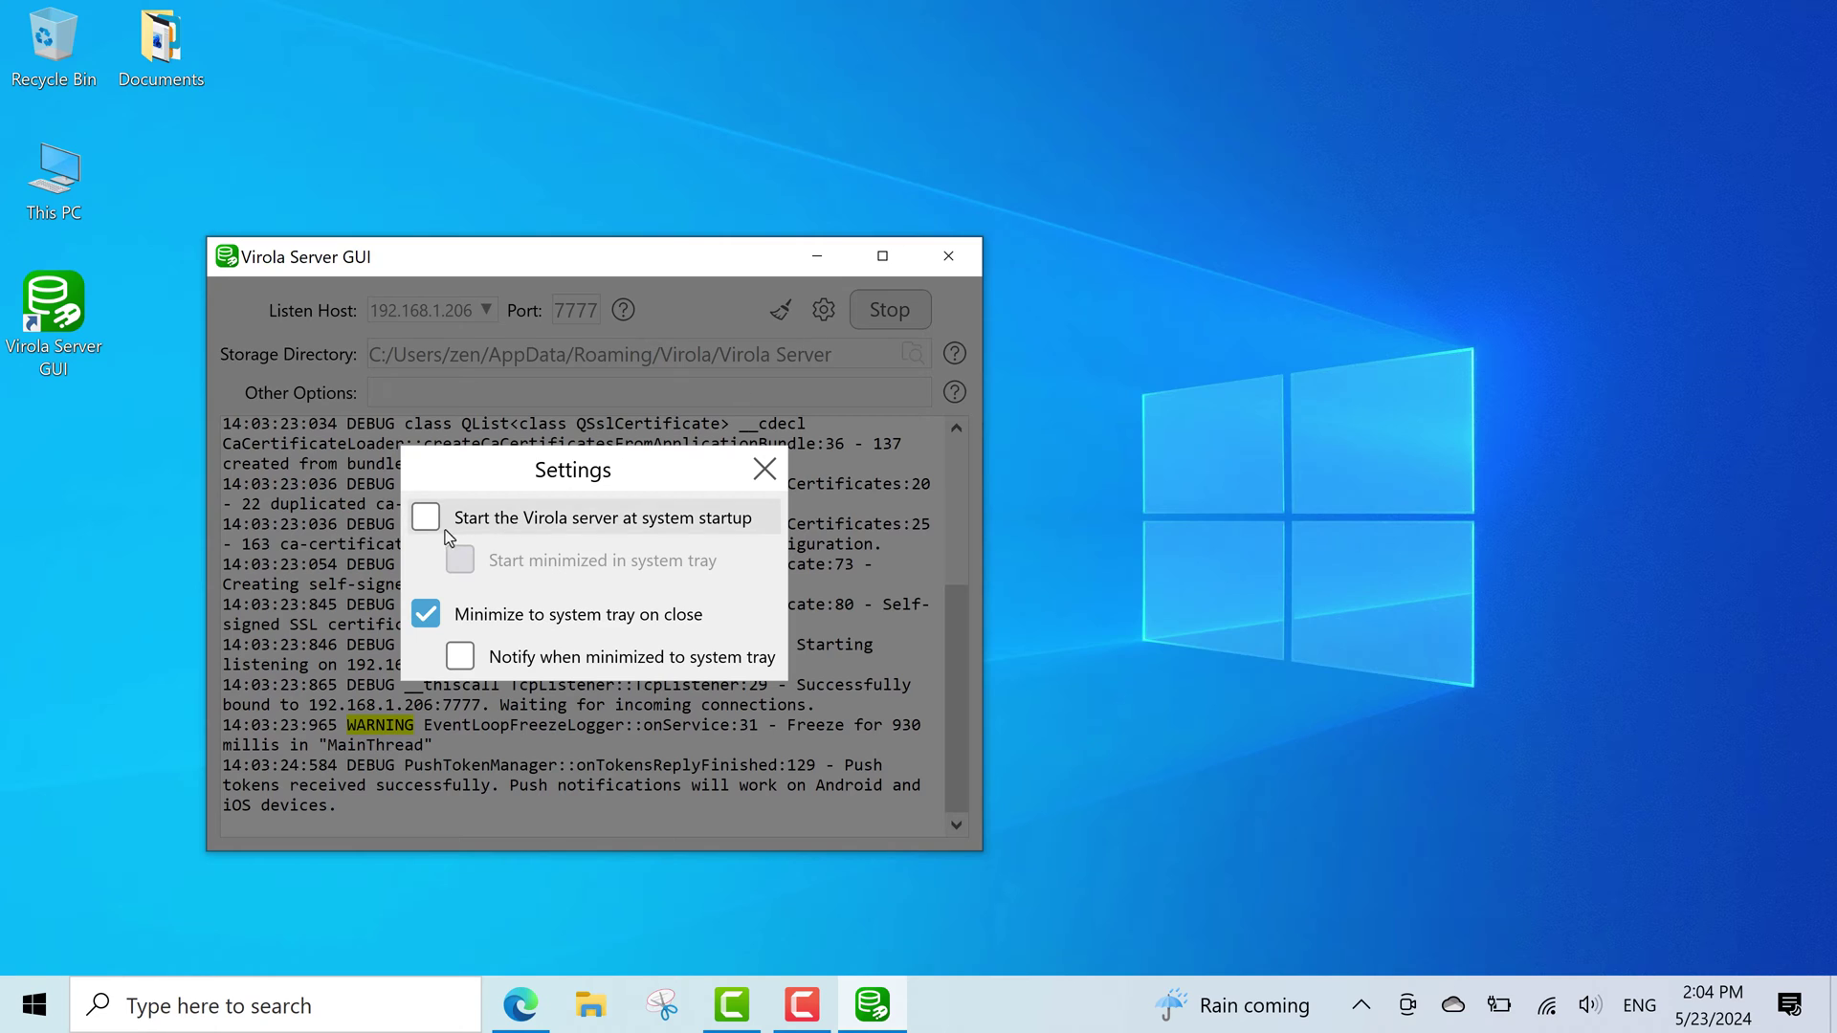
{"action": "left_click", "coordinate": [424, 517]}
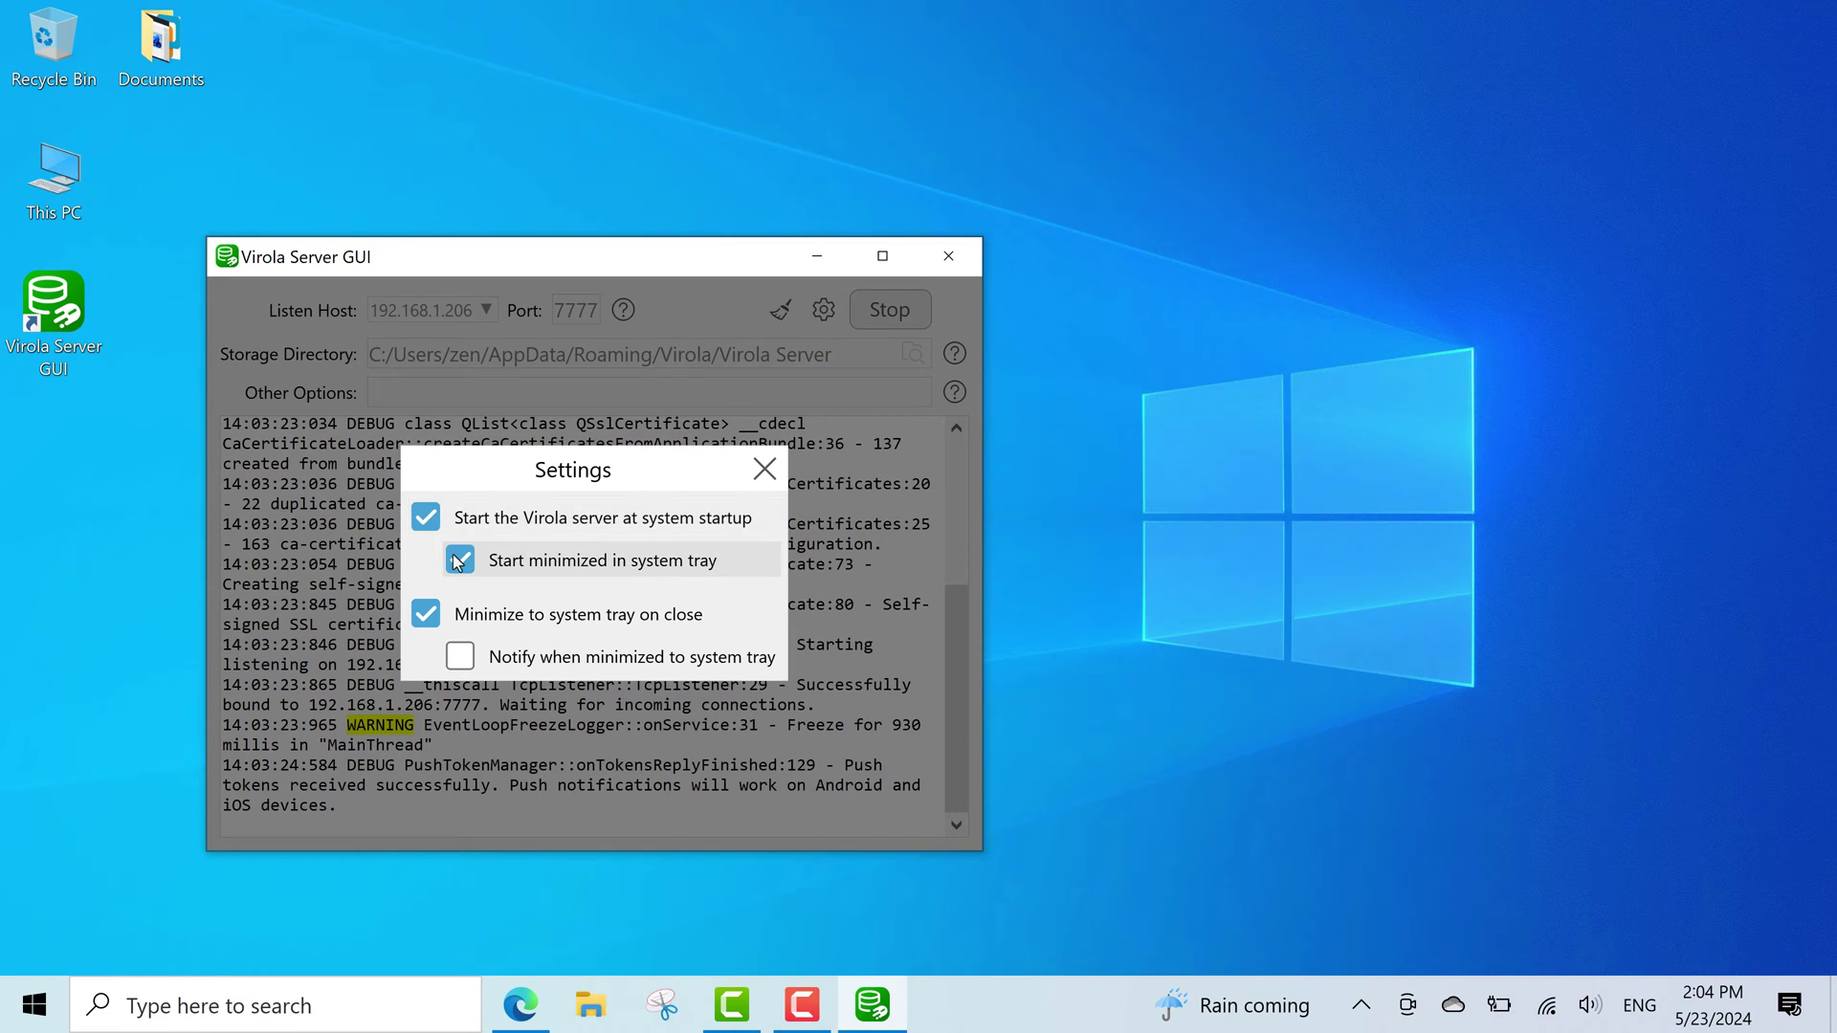
{"action": "left_click", "coordinate": [766, 471]}
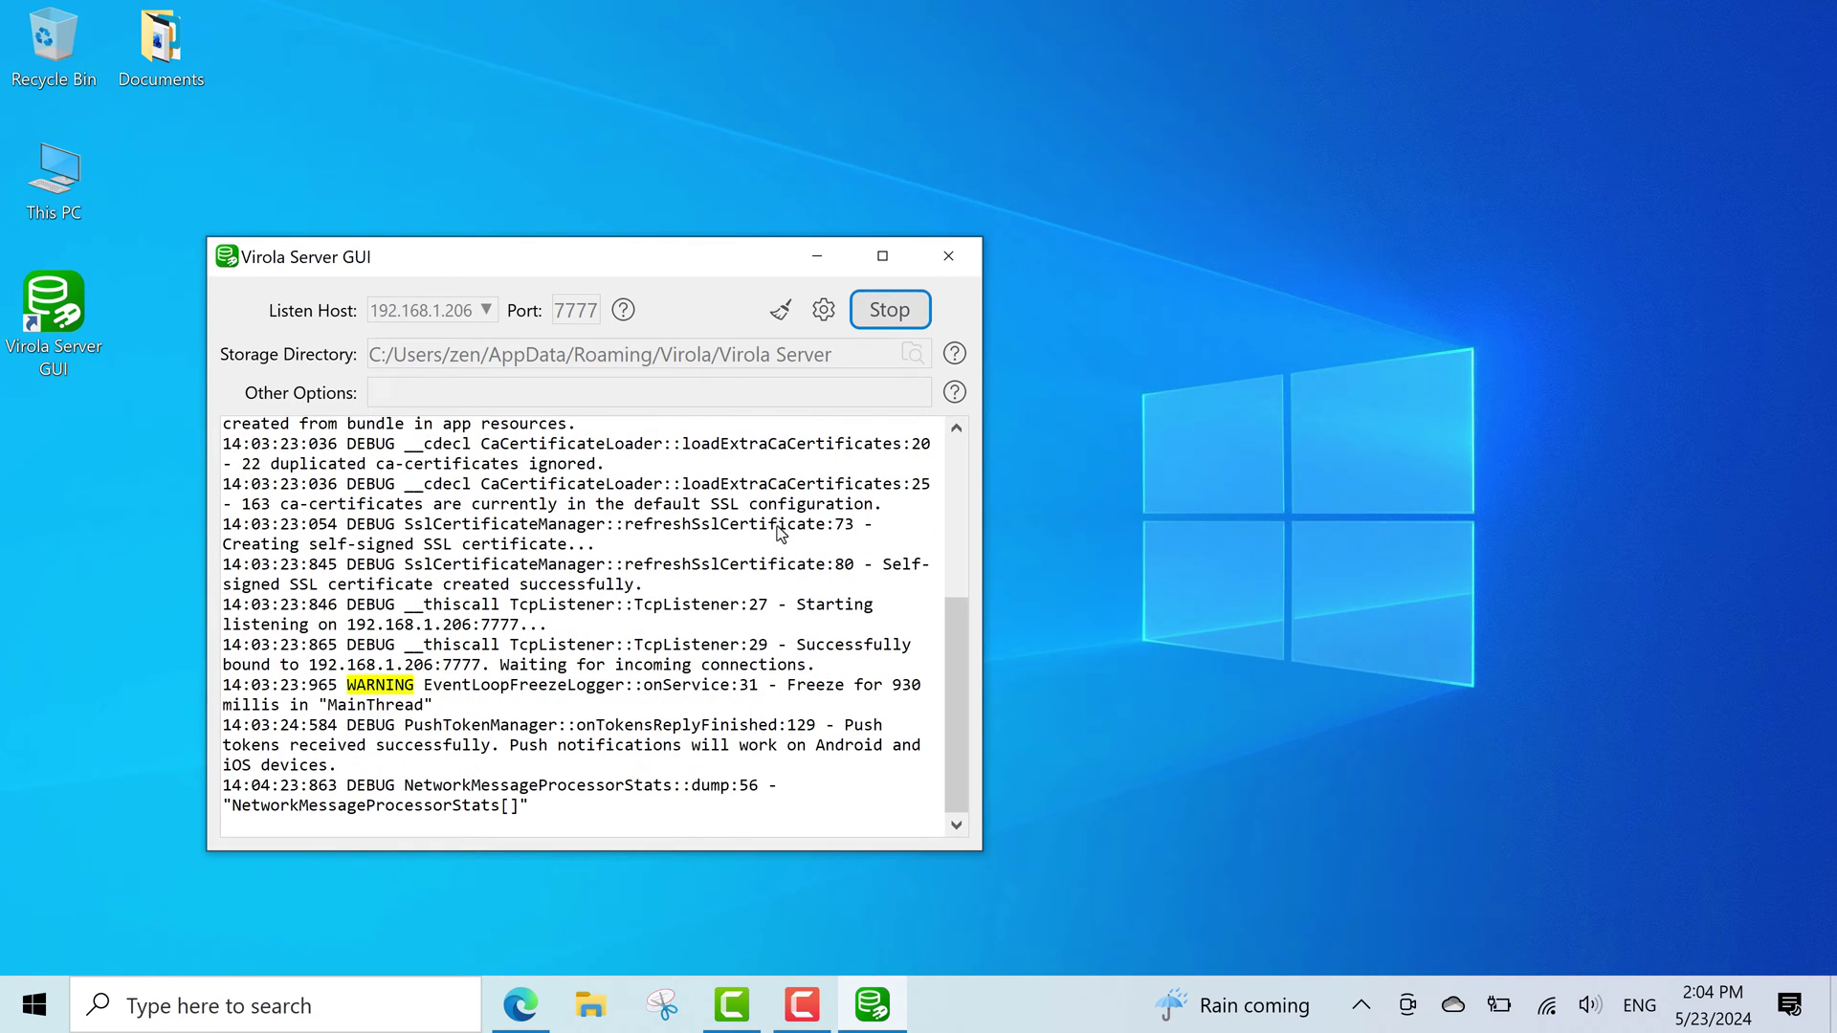
{"action": "key", "text": "alt+Tab"}
Download virola-client-win32-2.2.4.24042515.exe from the client download page and launch its installer.
{"action": "left_click", "coordinate": [533, 500]}
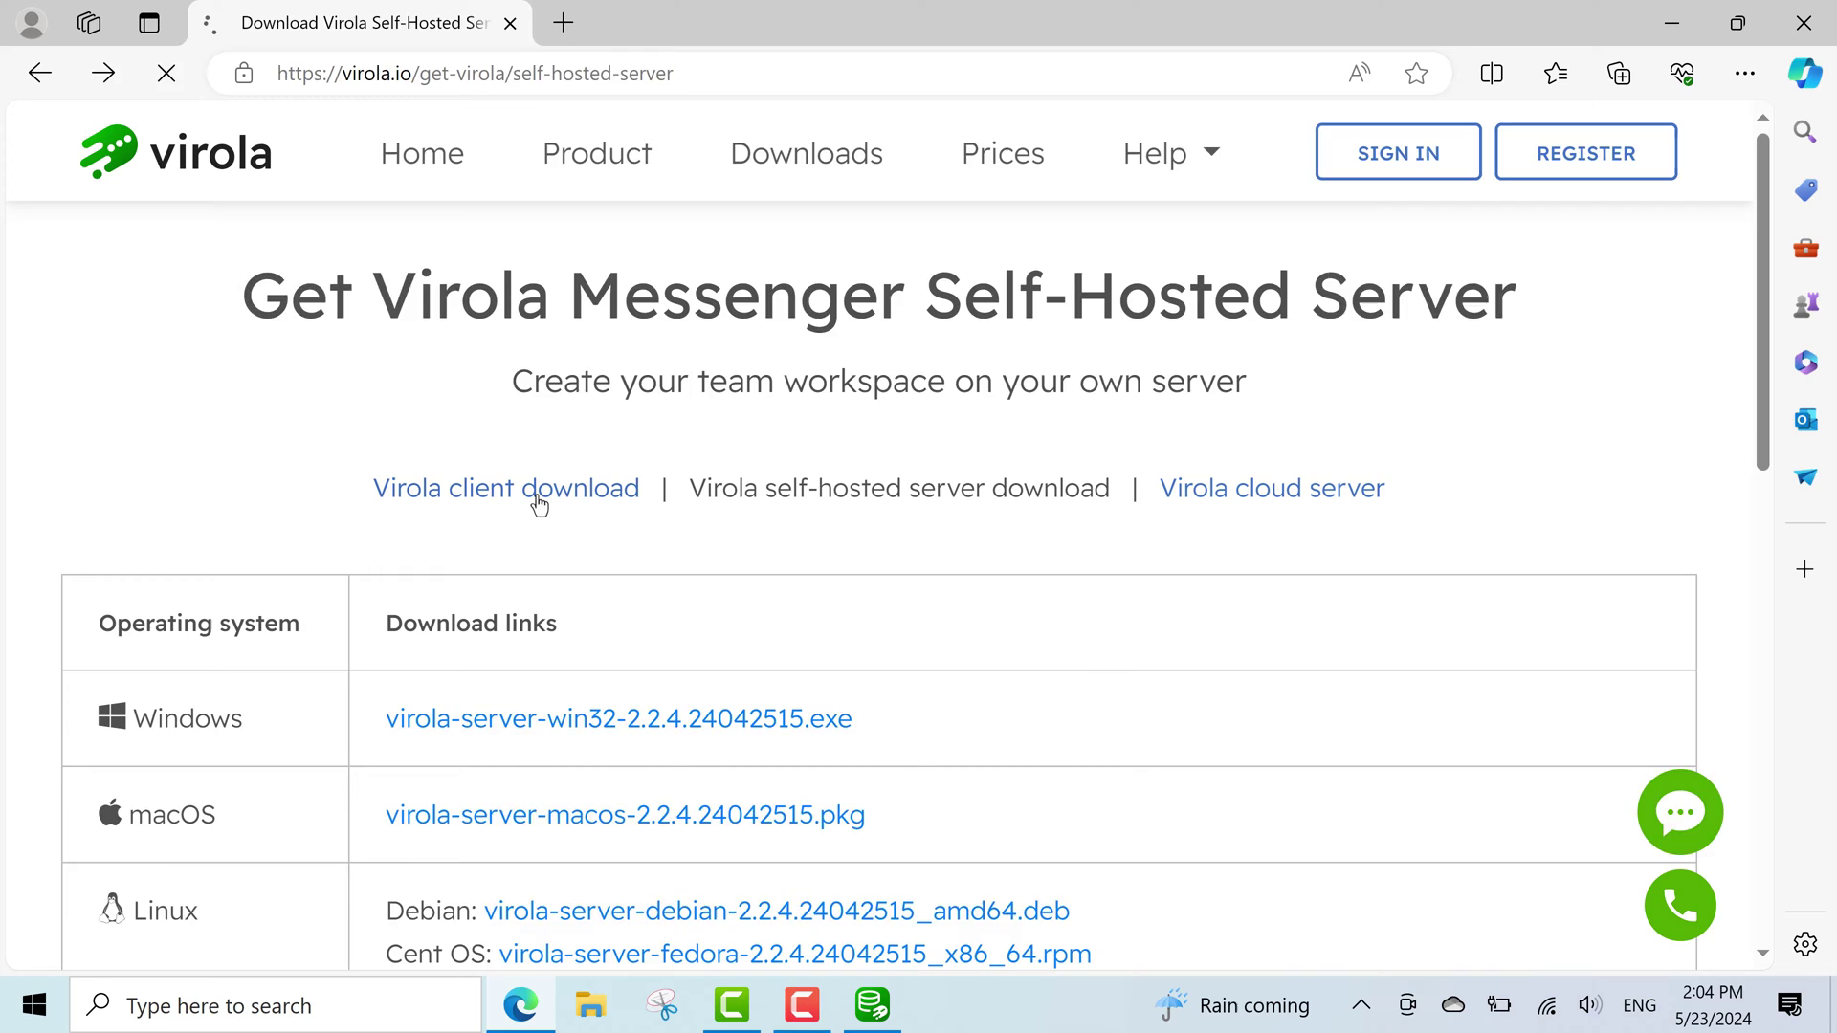
{"action": "left_click", "coordinate": [747, 727]}
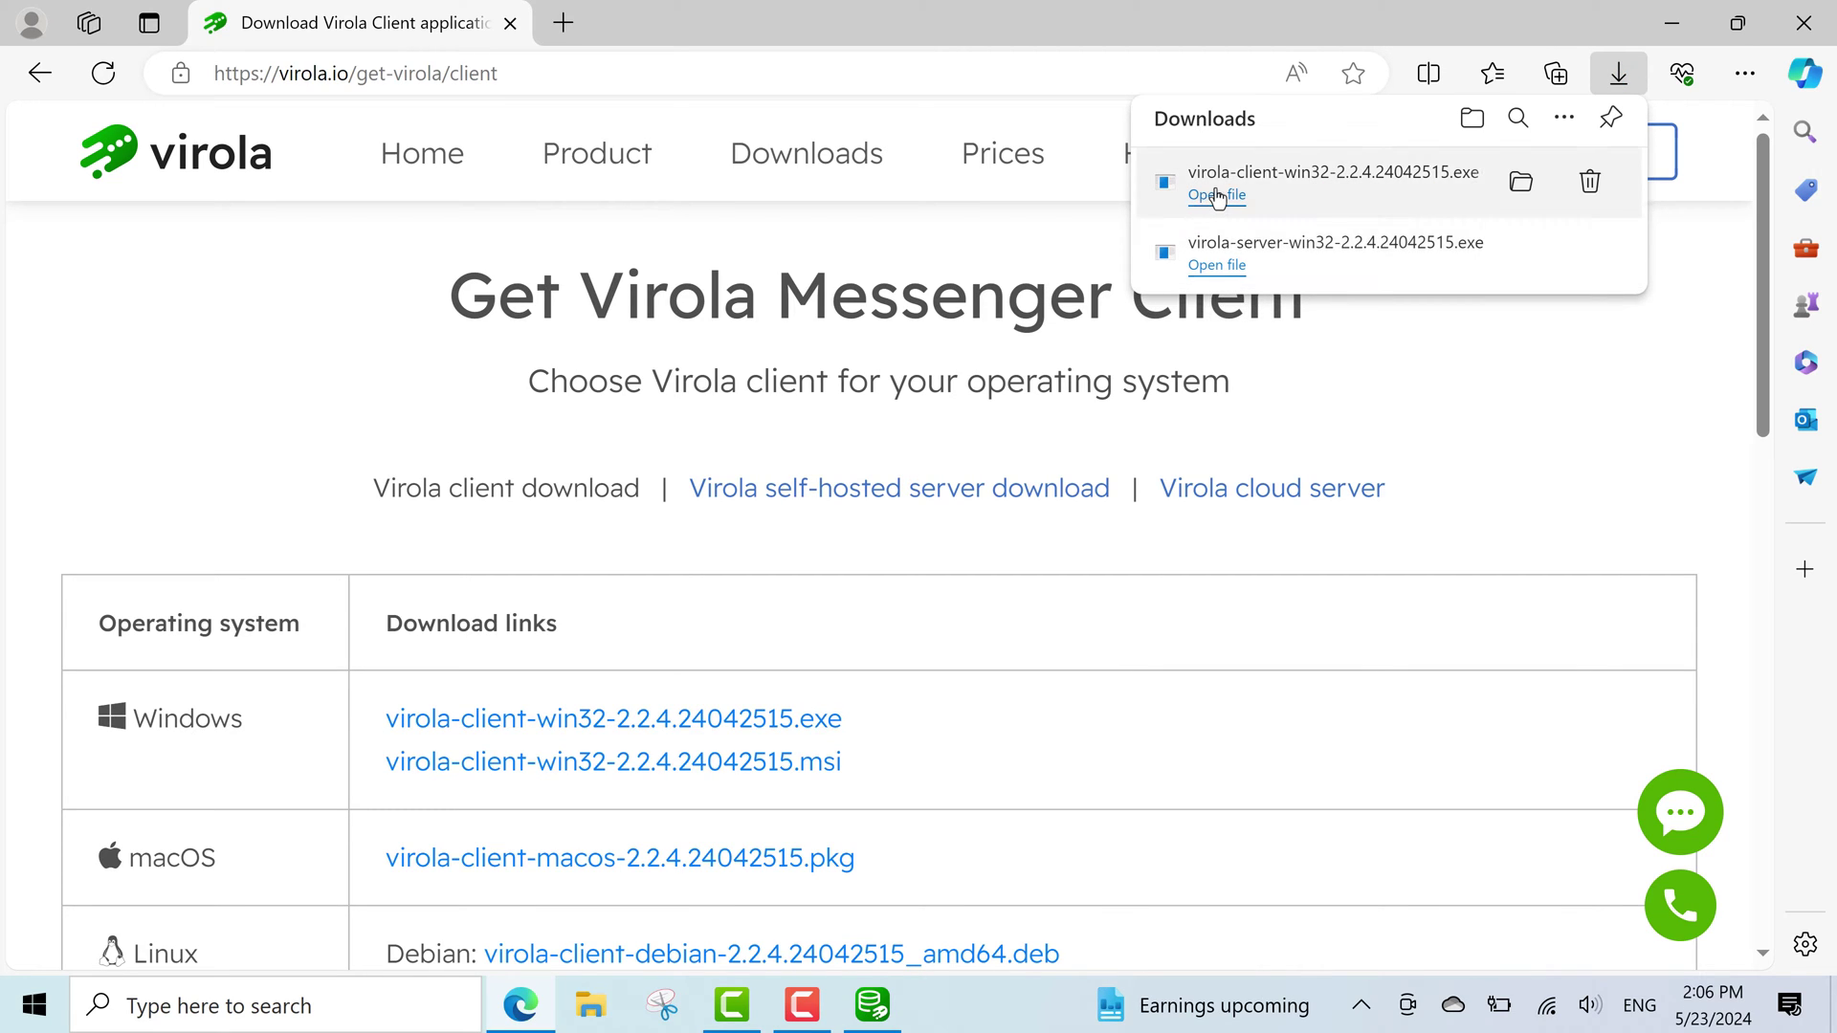
{"action": "left_click", "coordinate": [1218, 196]}
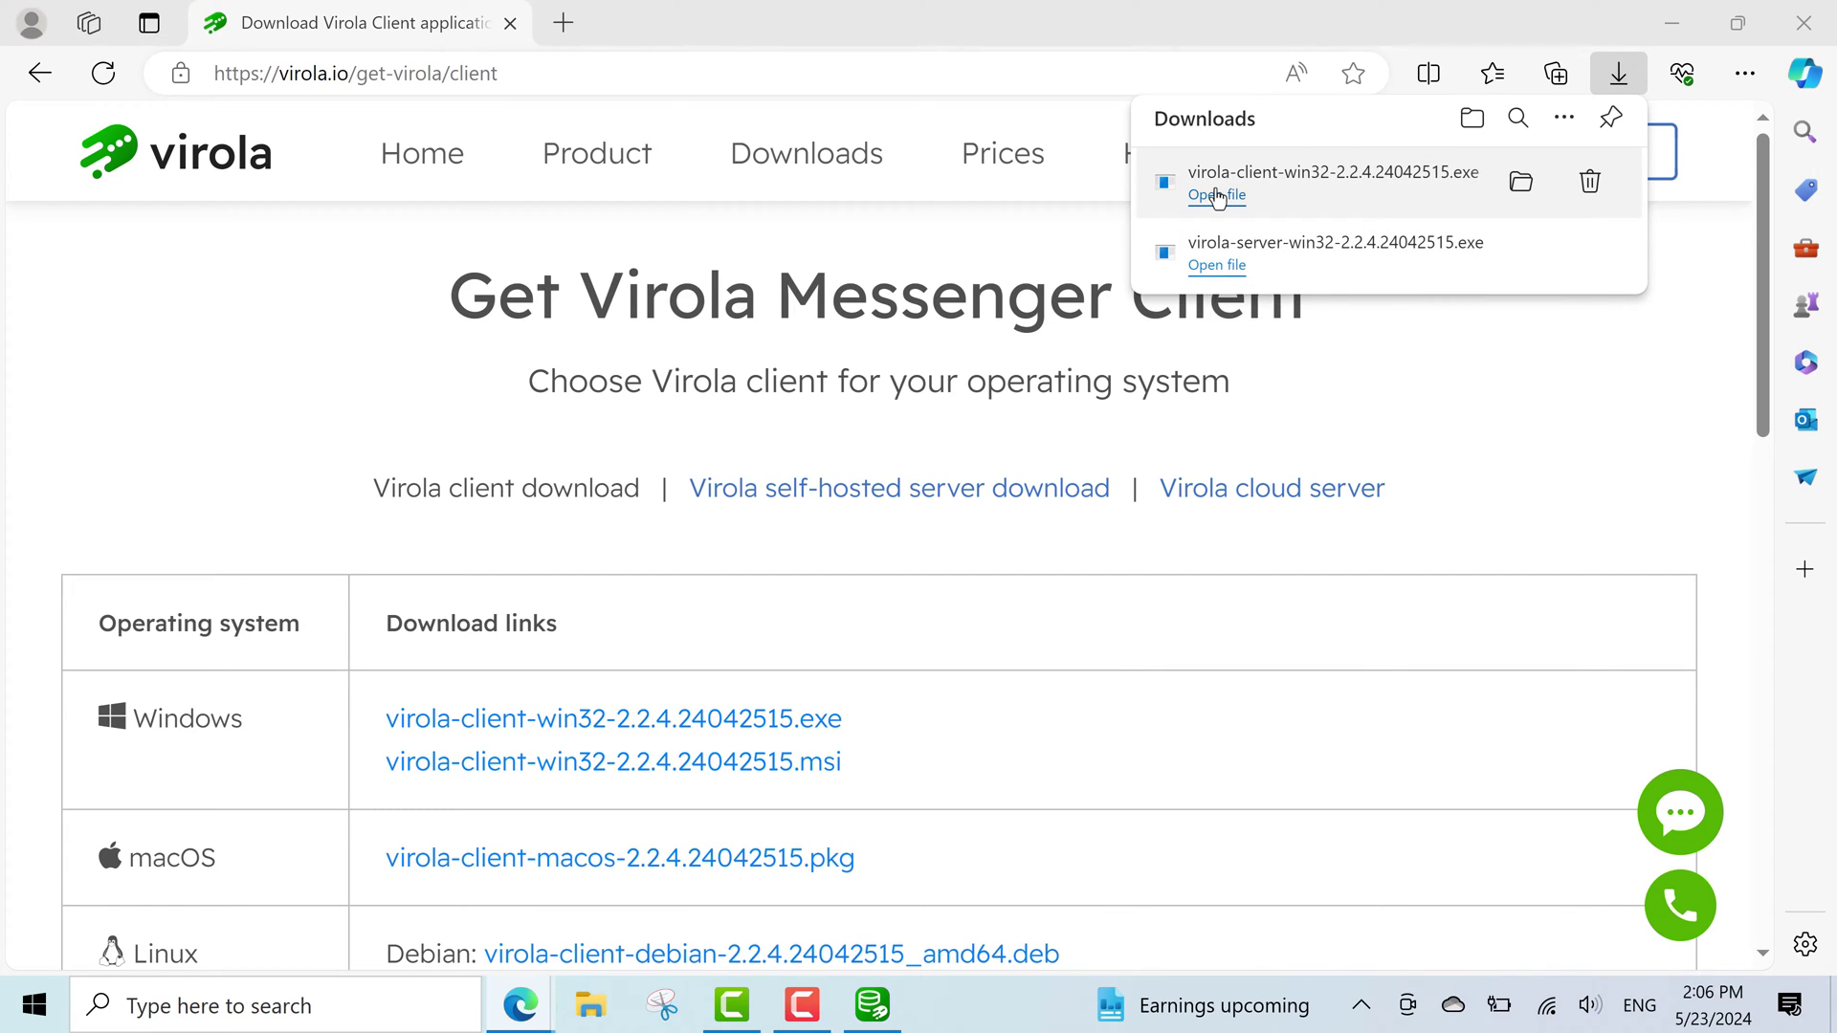
{"action": "left_click", "coordinate": [1670, 24]}
Accept the client licence, keep default location, Start Menu folder and tasks, install and launch the client.
{"action": "left_click", "coordinate": [1090, 729]}
{"action": "left_click", "coordinate": [627, 640]}
{"action": "left_click", "coordinate": [1084, 731]}
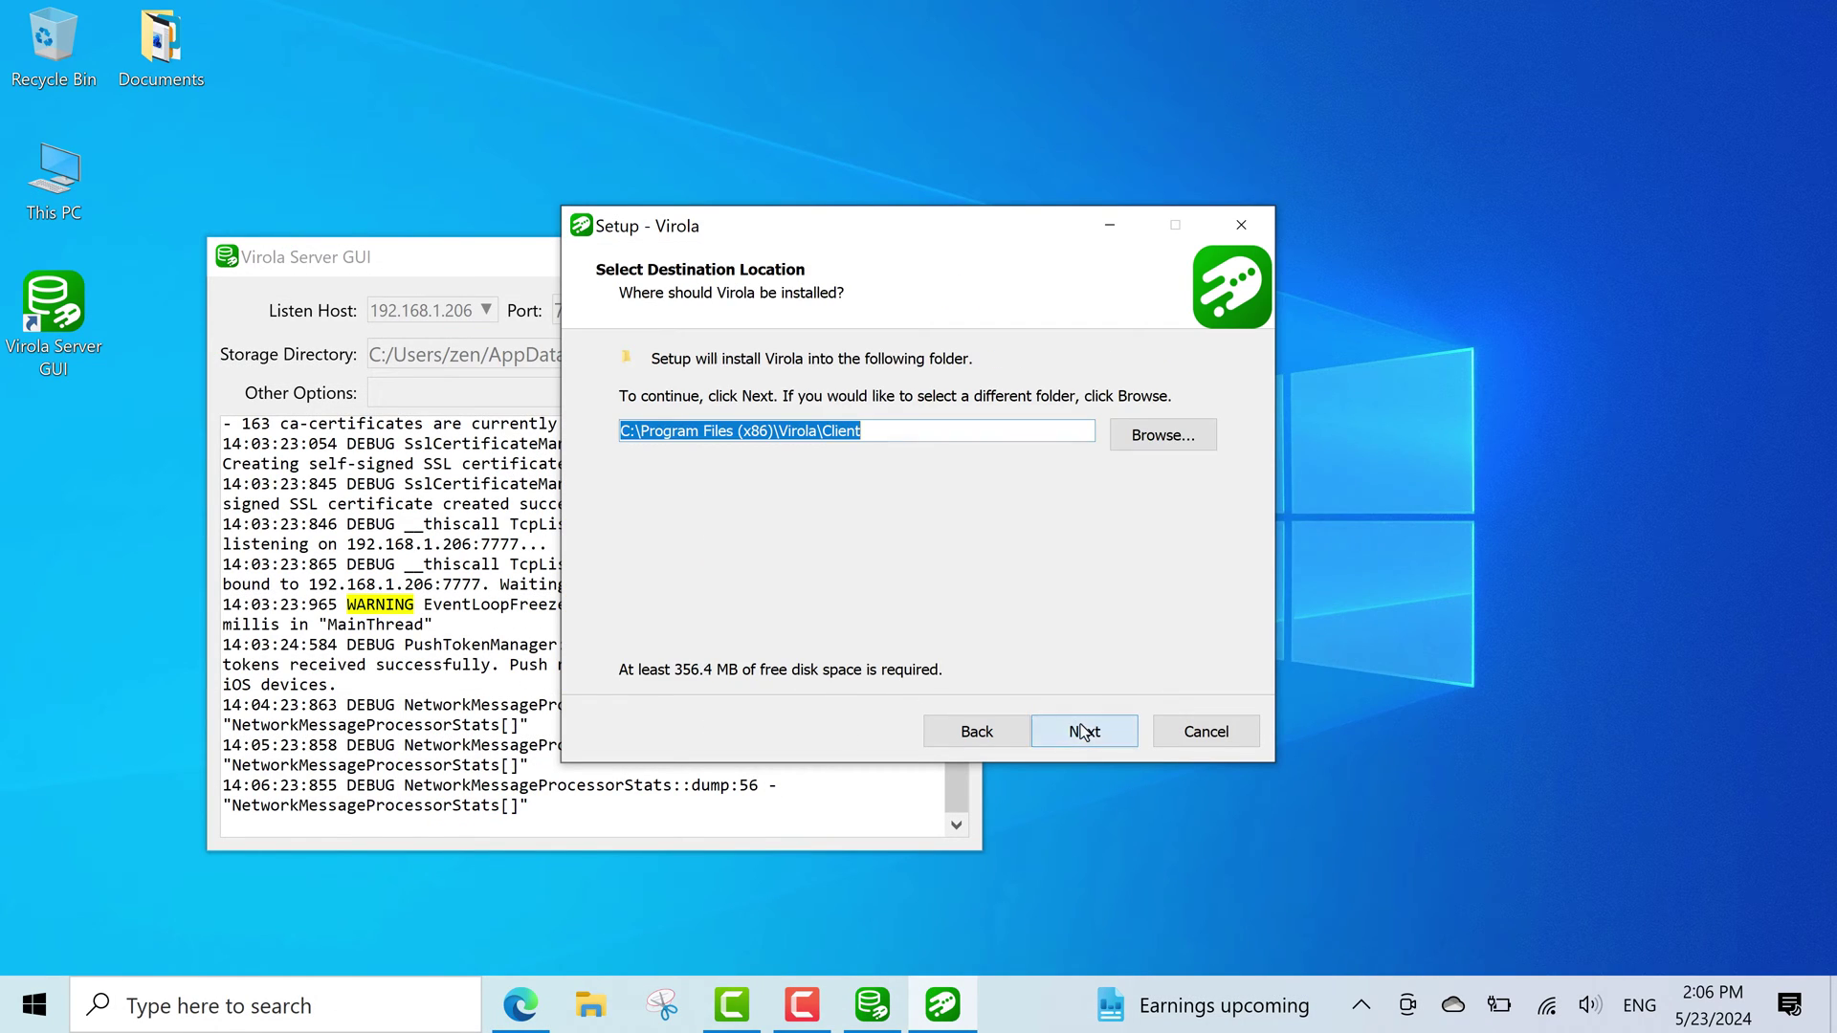
{"action": "left_click", "coordinate": [1084, 731]}
{"action": "left_click", "coordinate": [1096, 741]}
{"action": "left_click", "coordinate": [1096, 741]}
{"action": "left_click", "coordinate": [1097, 740]}
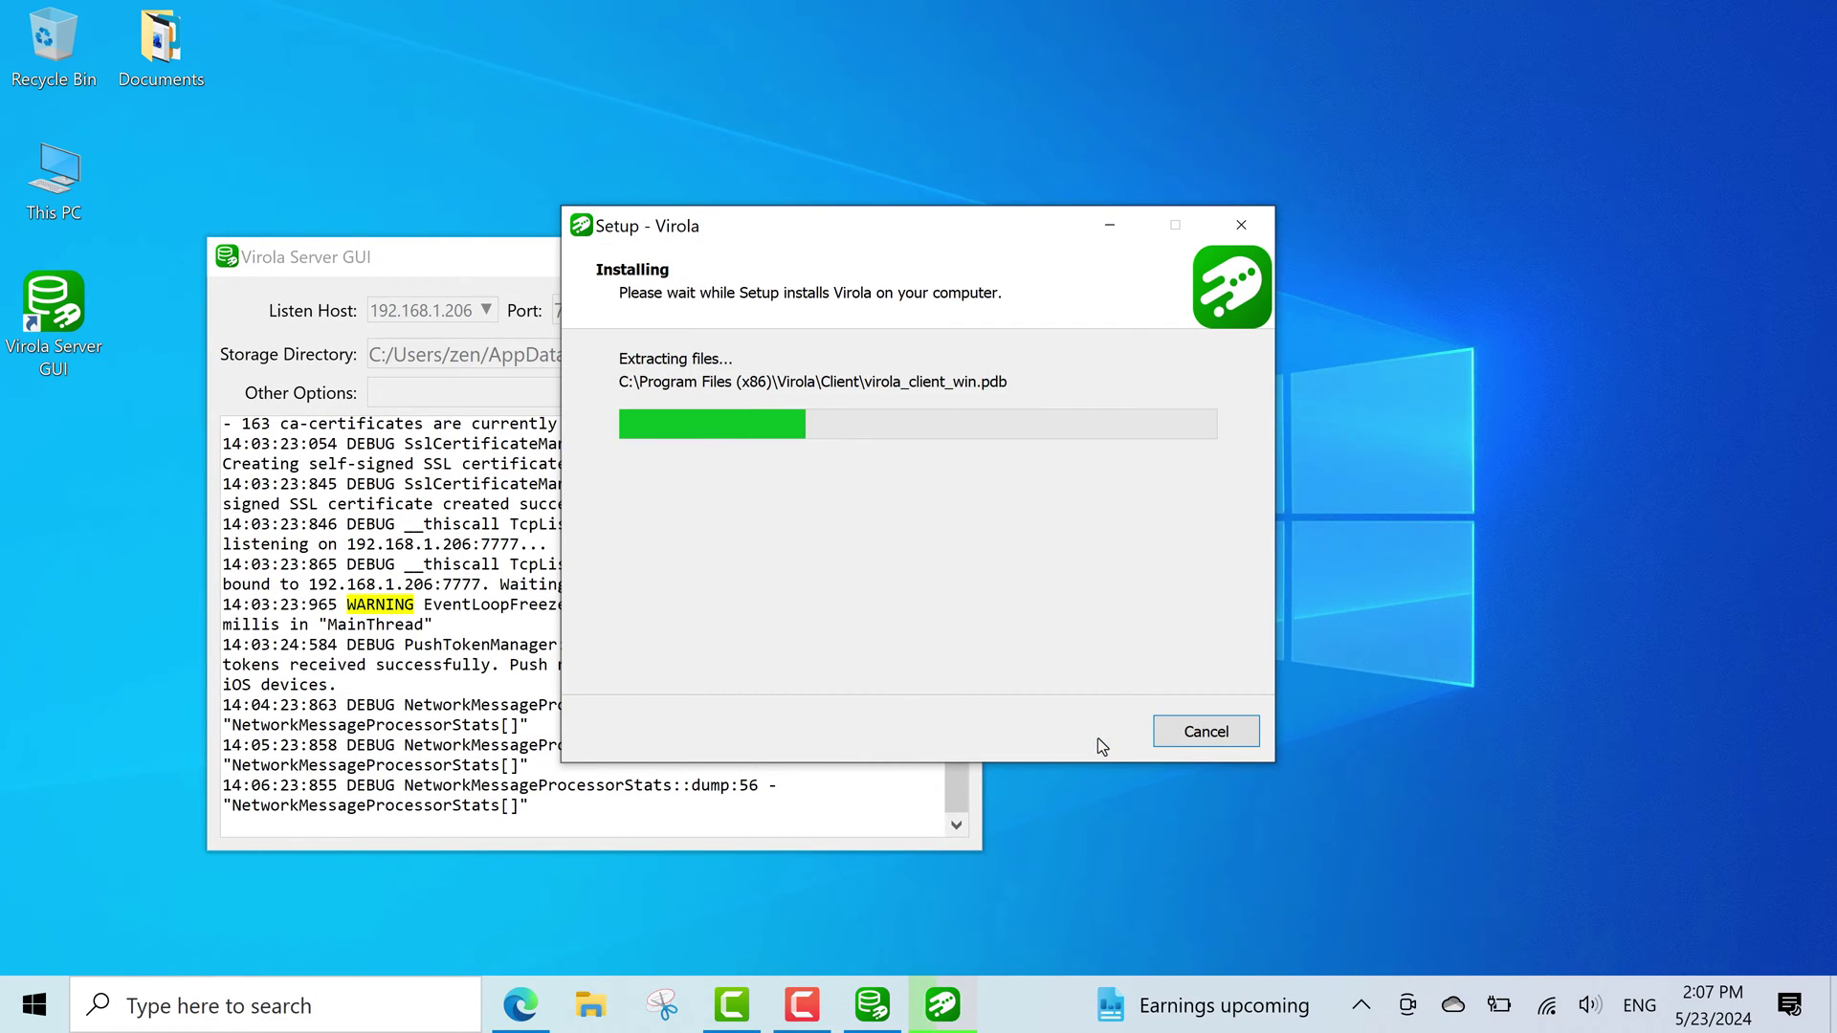
{"action": "left_click", "coordinate": [1098, 737]}
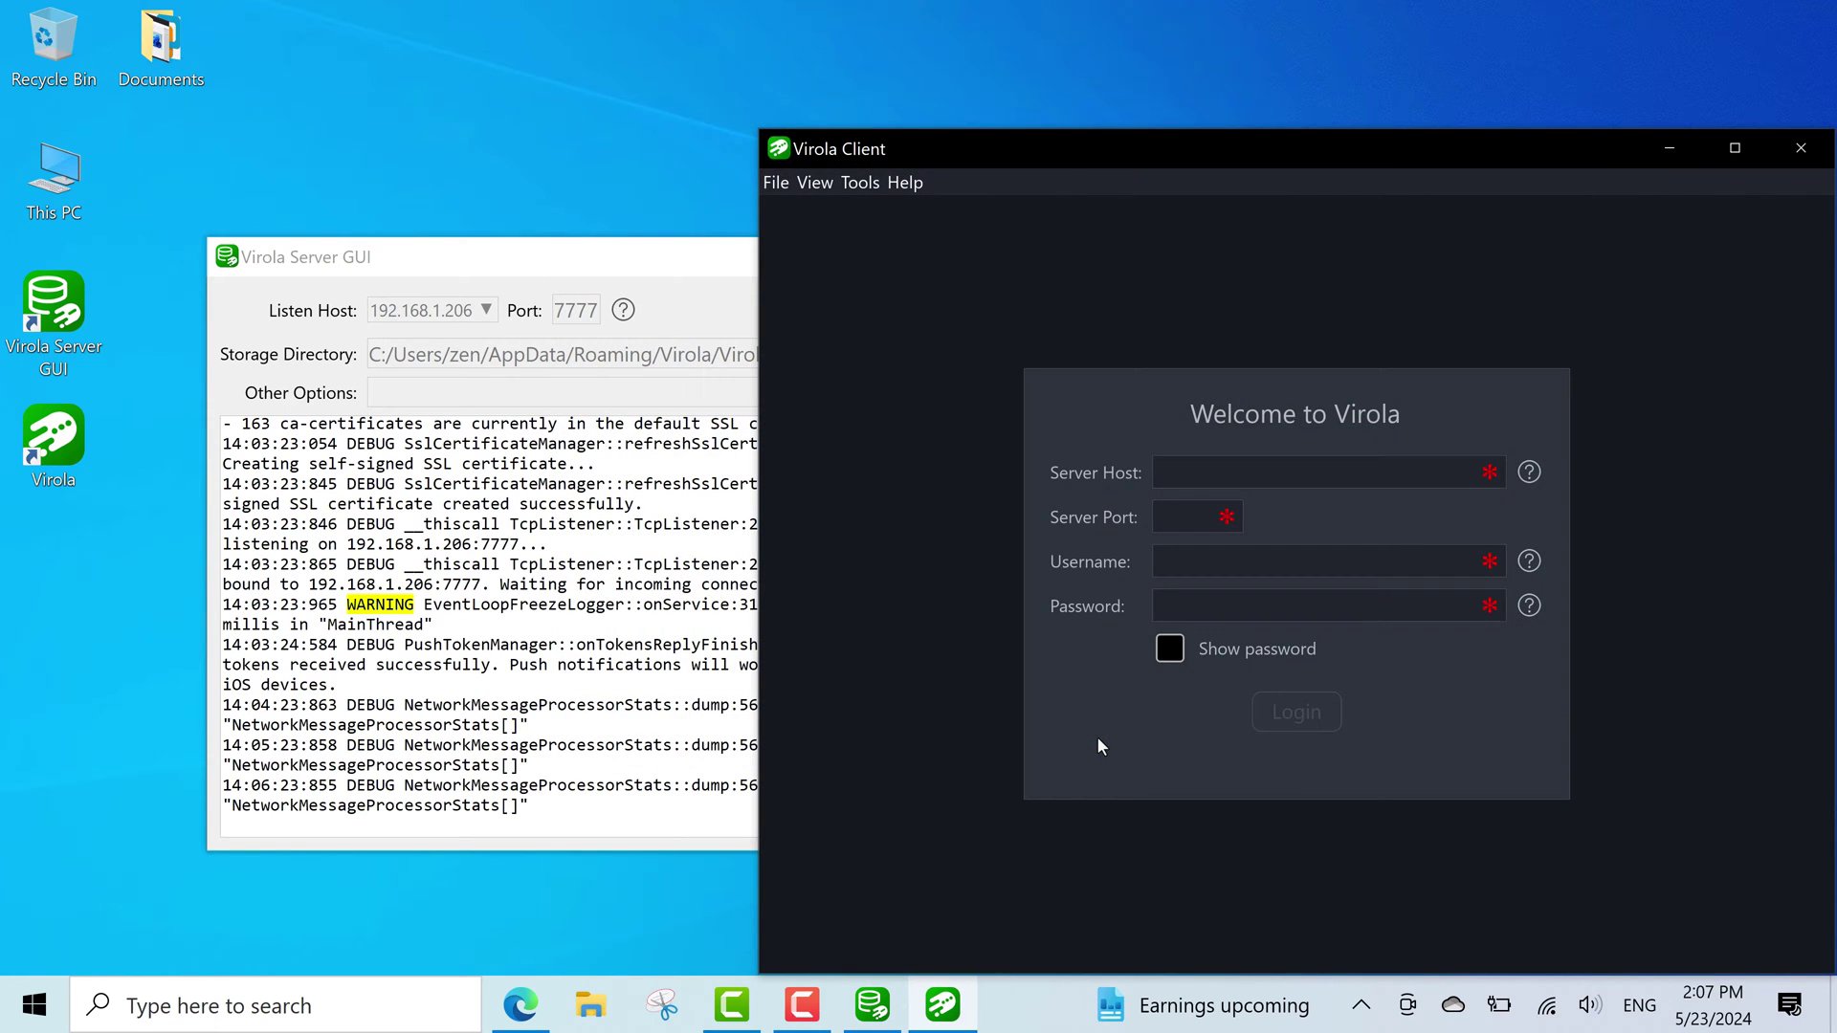
Place the client beside the server window and log in with host 192.168.1.206, port 7777, username admin and the password.
{"action": "left_click_drag", "start_coordinate": [1053, 153], "coordinate": [1121, 108]}
{"action": "left_click_drag", "start_coordinate": [720, 254], "coordinate": [543, 227]}
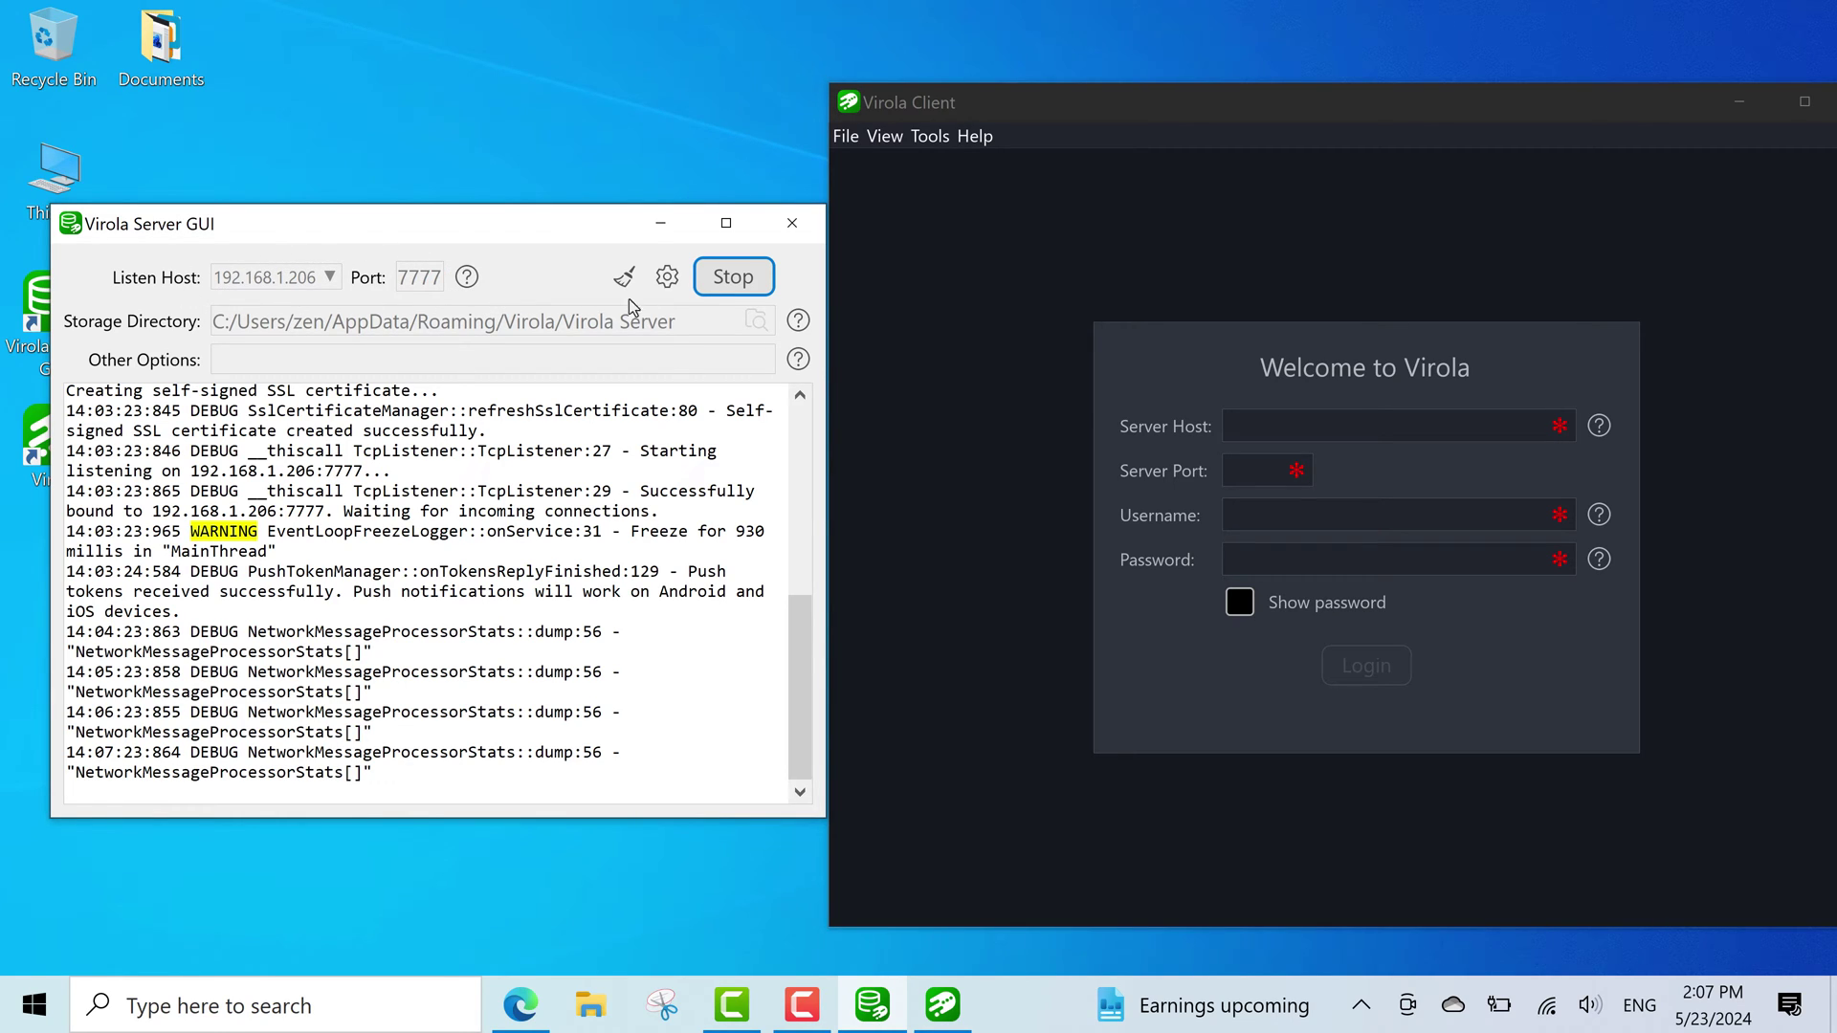
{"action": "left_click", "coordinate": [1243, 424]}
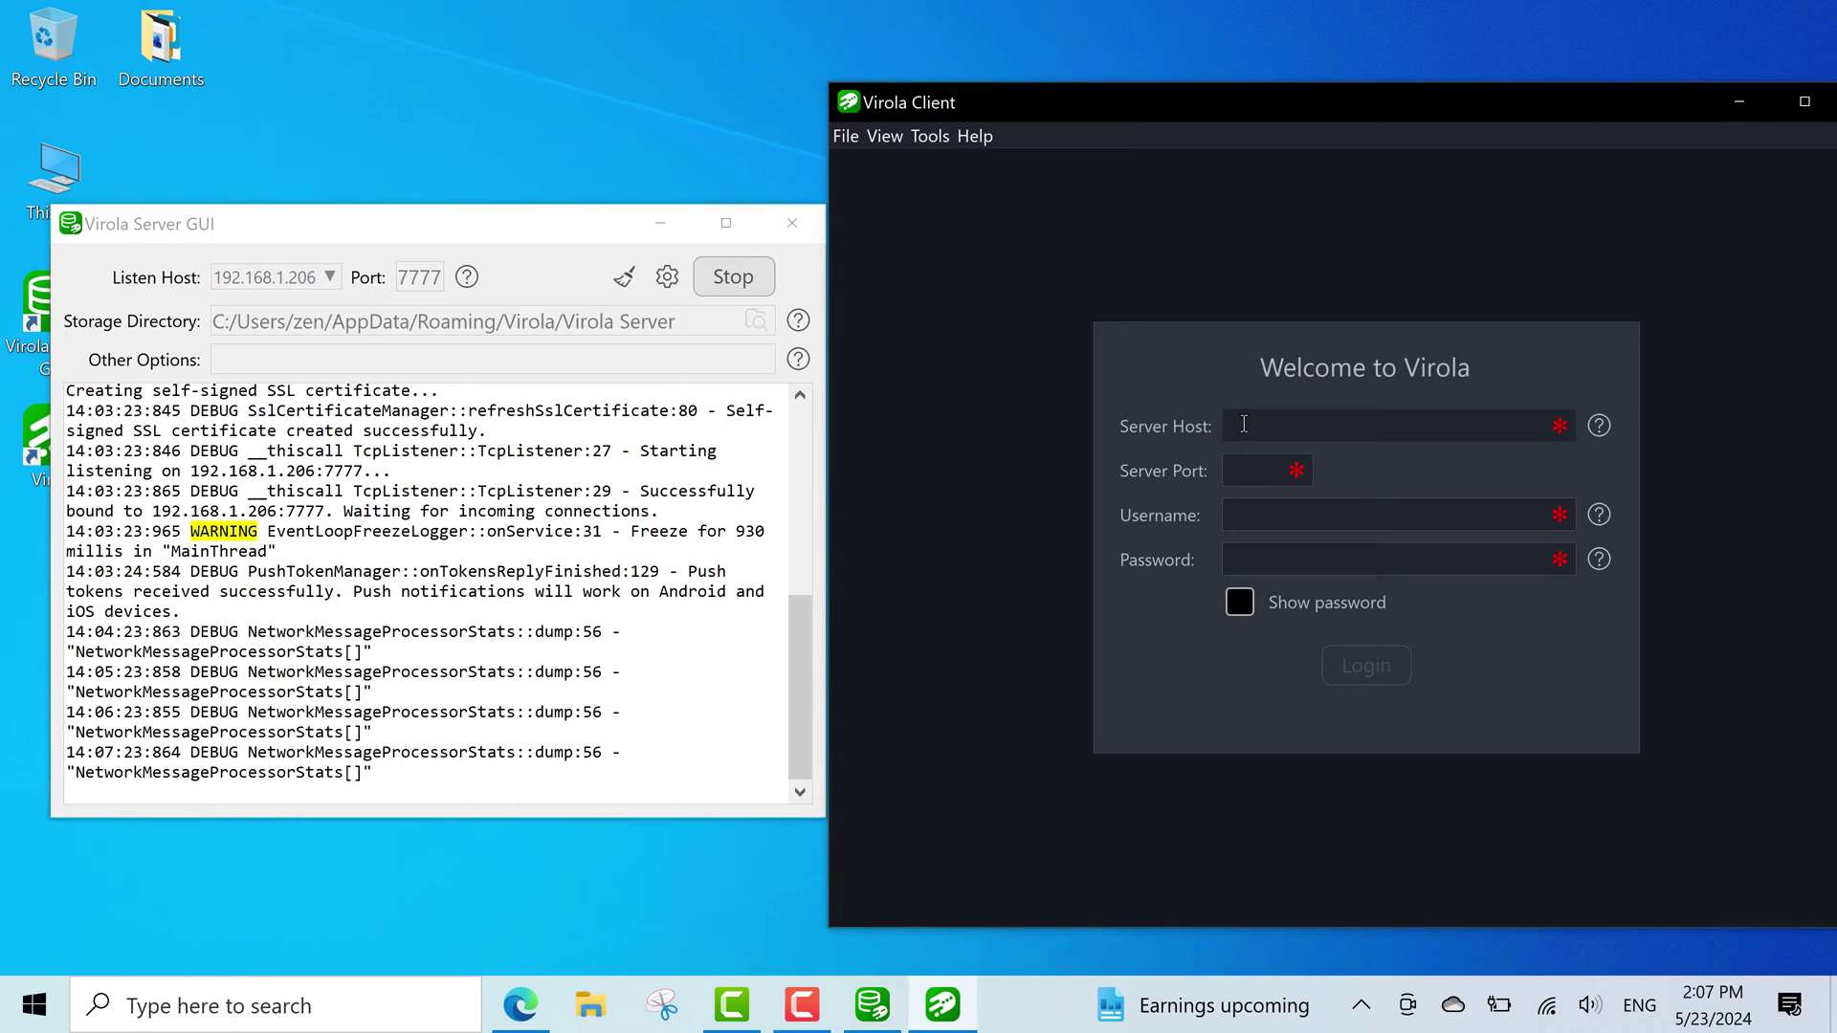
{"action": "type", "text": "192.168.1.206"}
{"action": "key", "text": "Tab"}
{"action": "type", "text": "7777"}
{"action": "key", "text": "Tab"}
{"action": "type", "text": "admin"}
{"action": "key", "text": "Tab"}
{"action": "type", "text": "admin"}
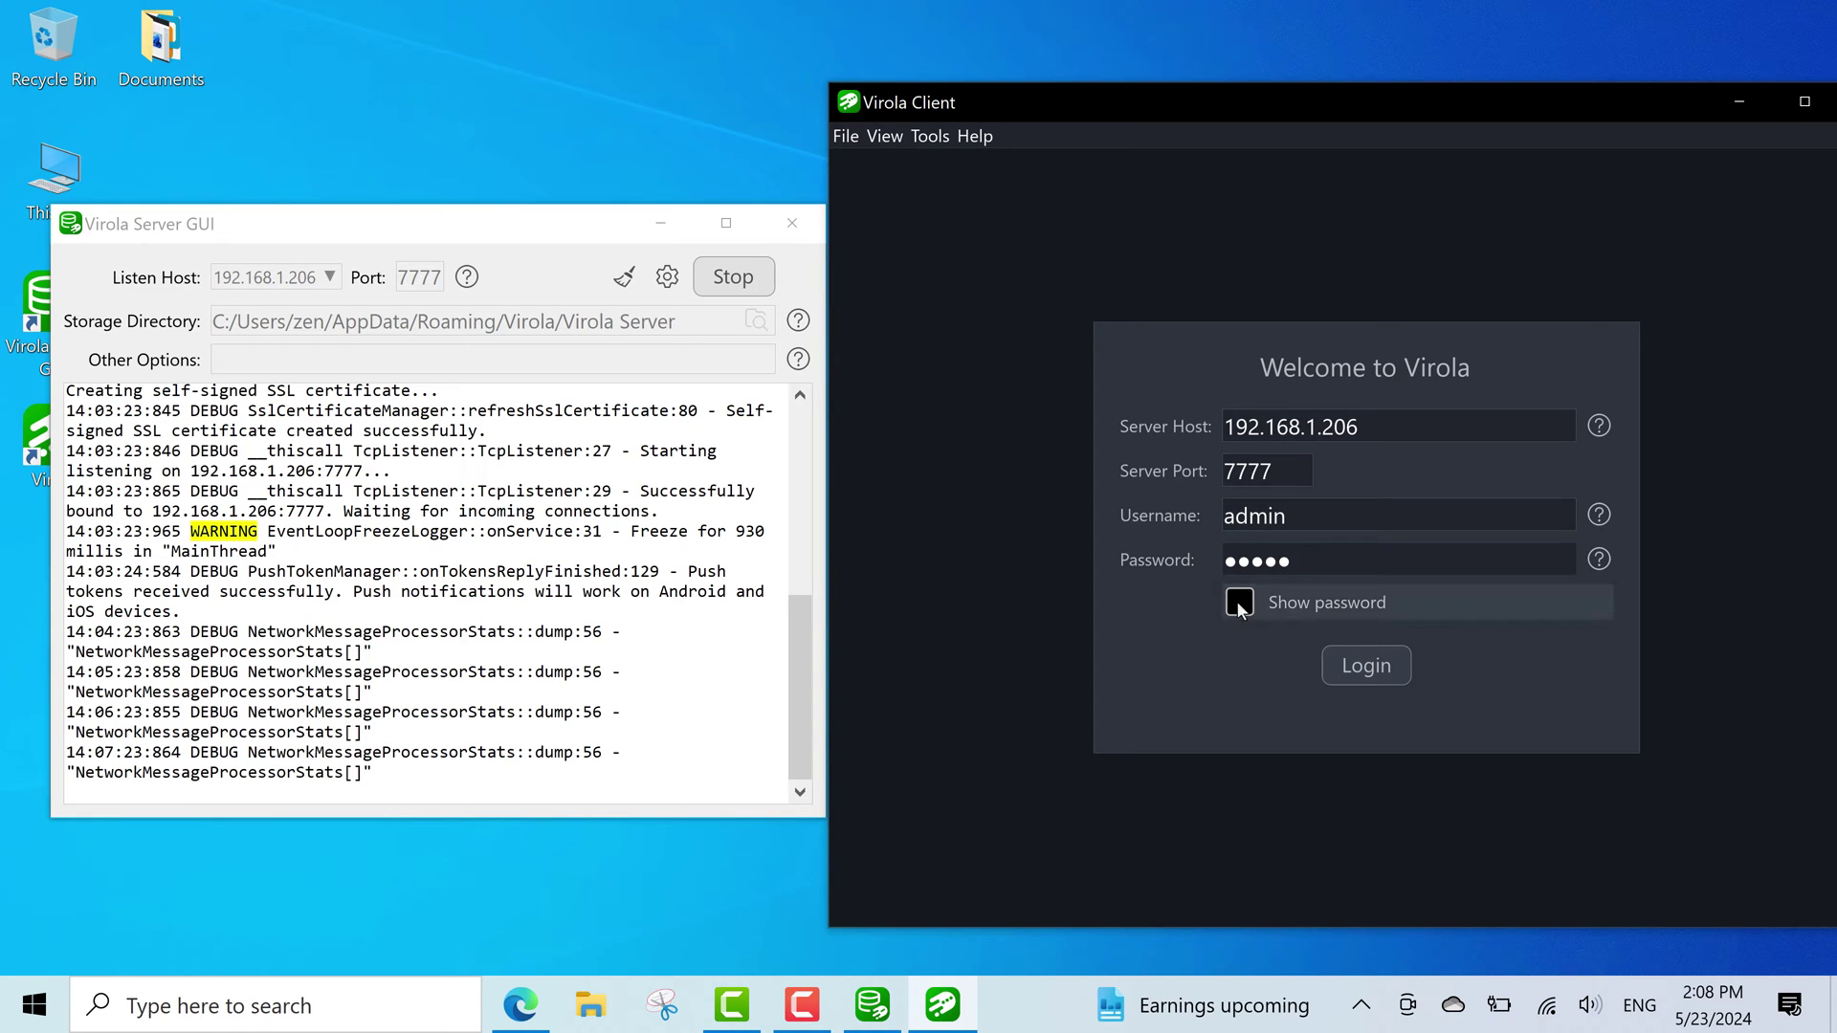
{"action": "left_click", "coordinate": [1349, 658]}
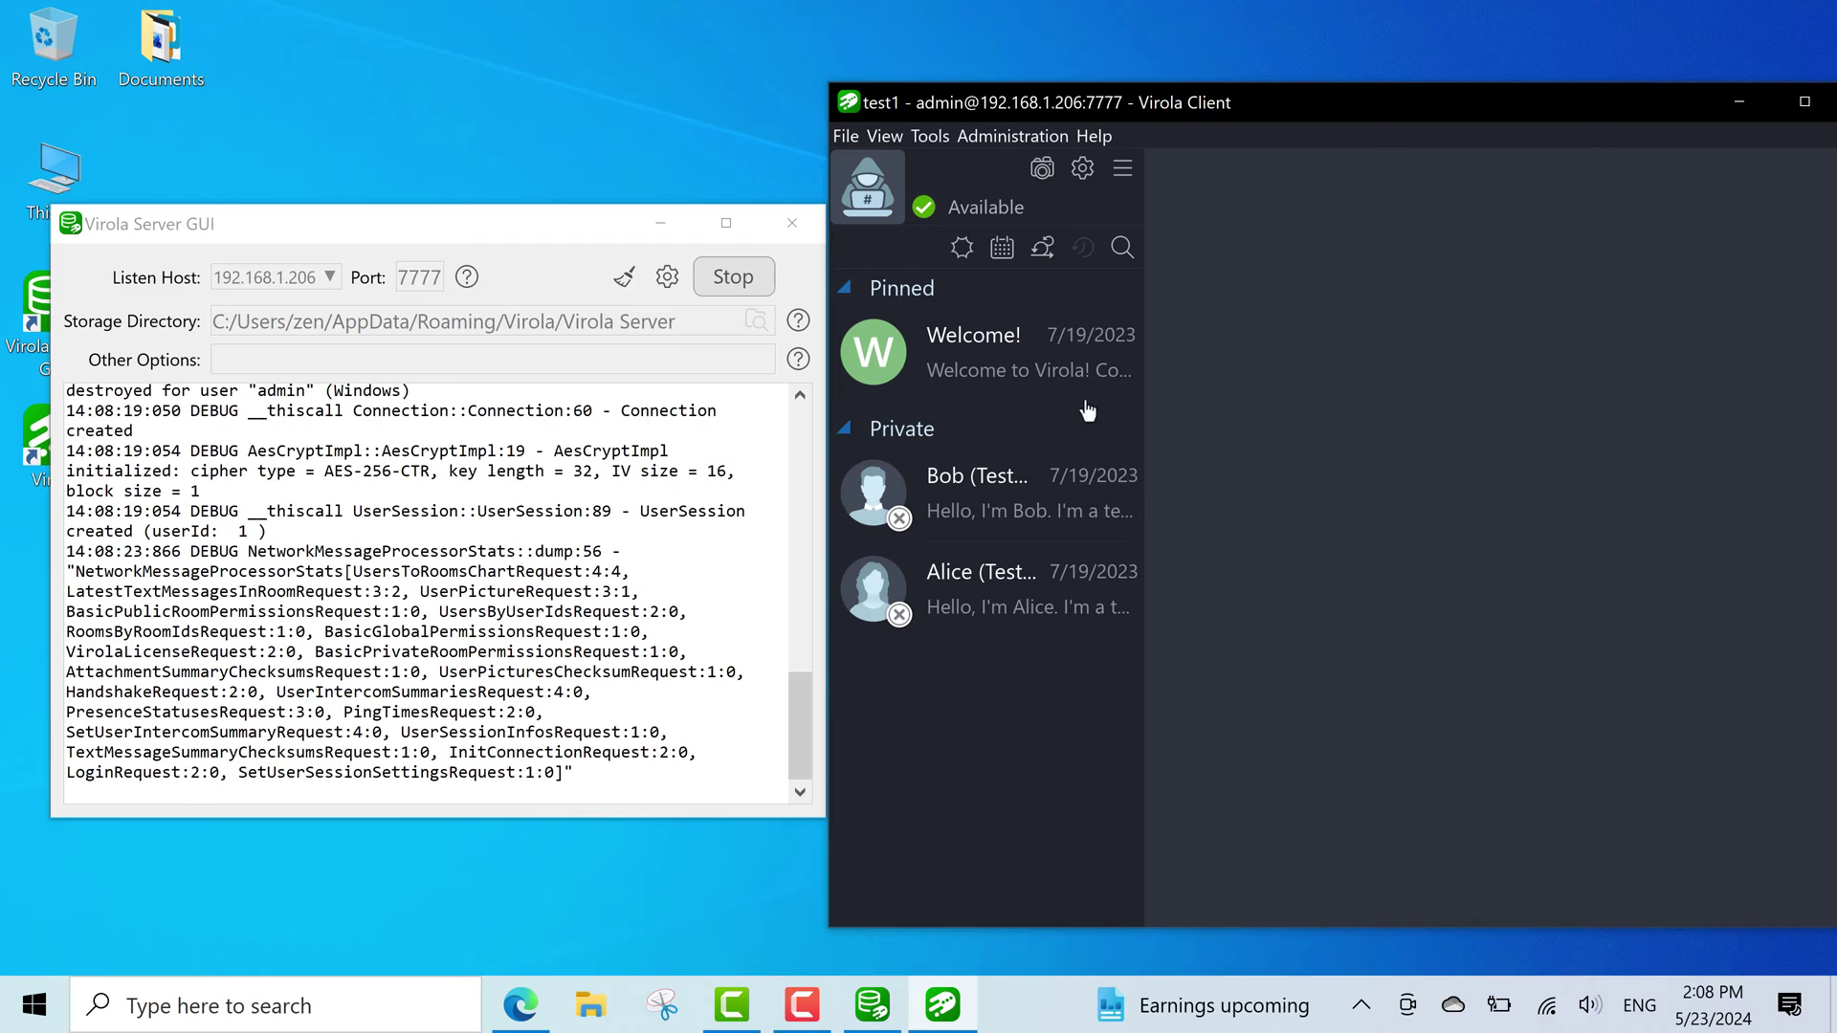
View the Welcome chat and both test users' private chats, ending on the second, then shift both windows left.
{"action": "left_click", "coordinate": [1072, 371]}
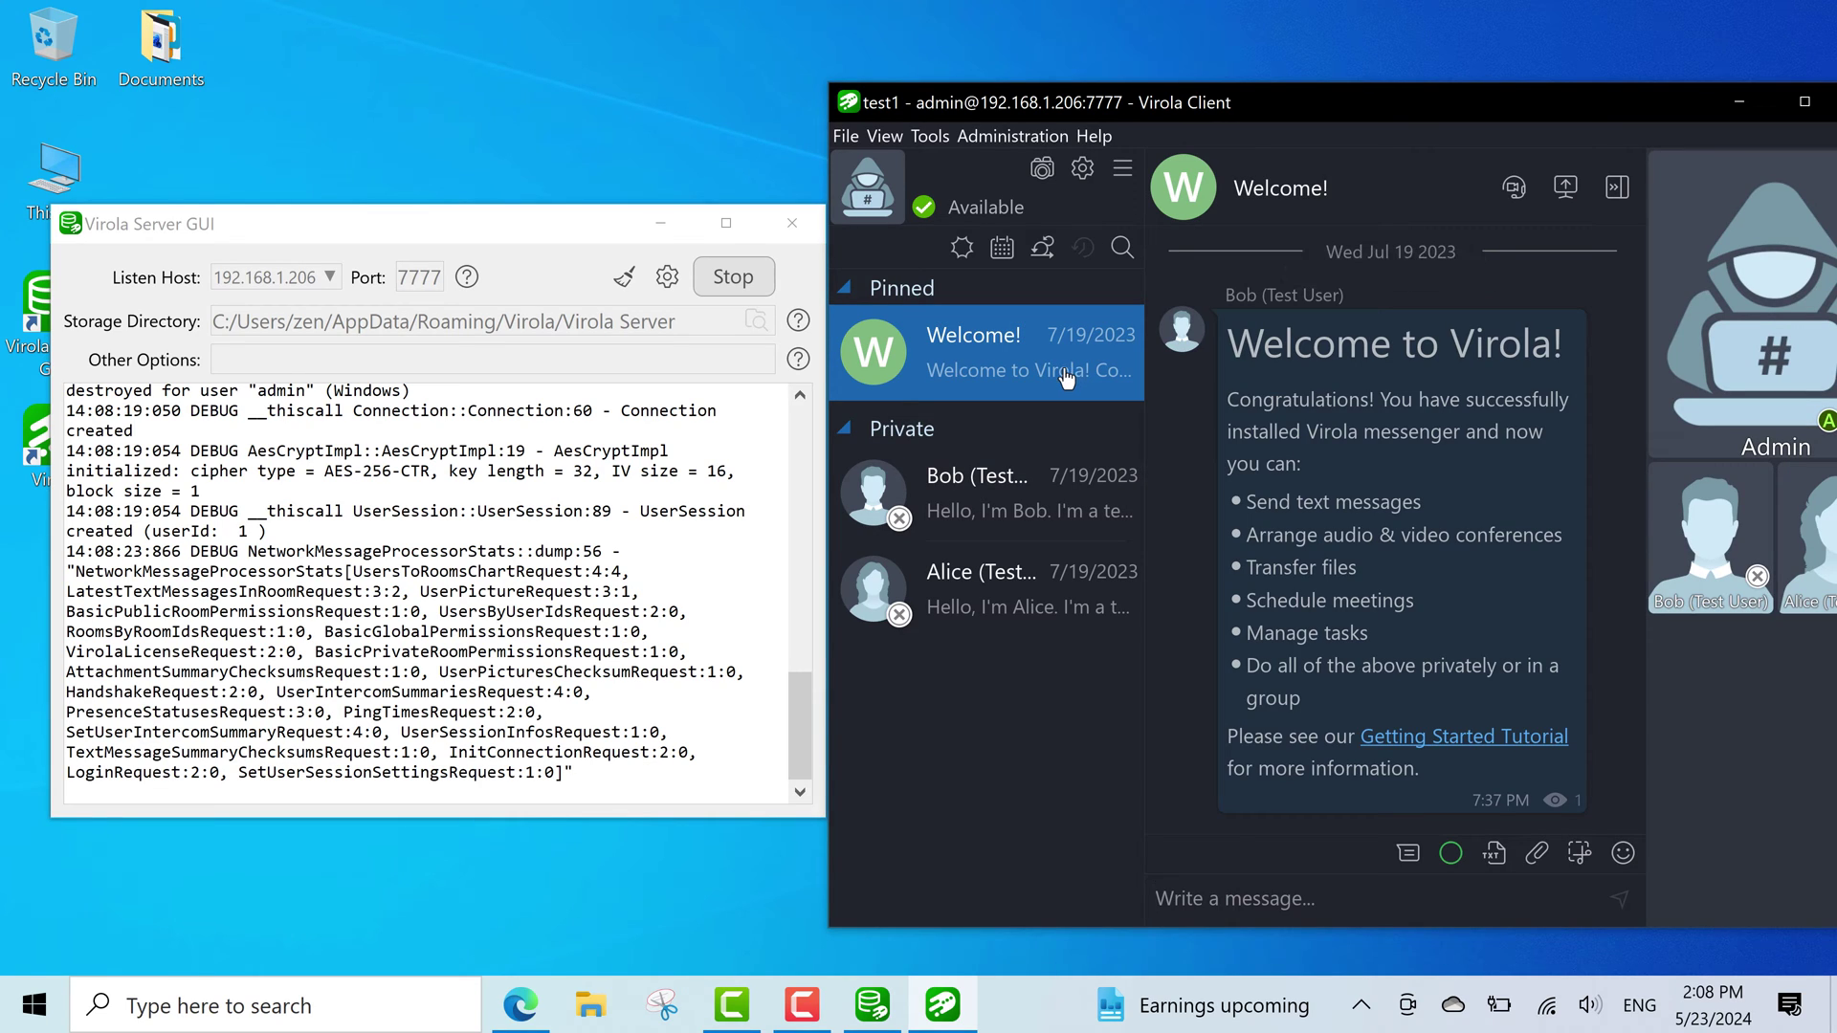
{"action": "left_click", "coordinate": [1067, 492]}
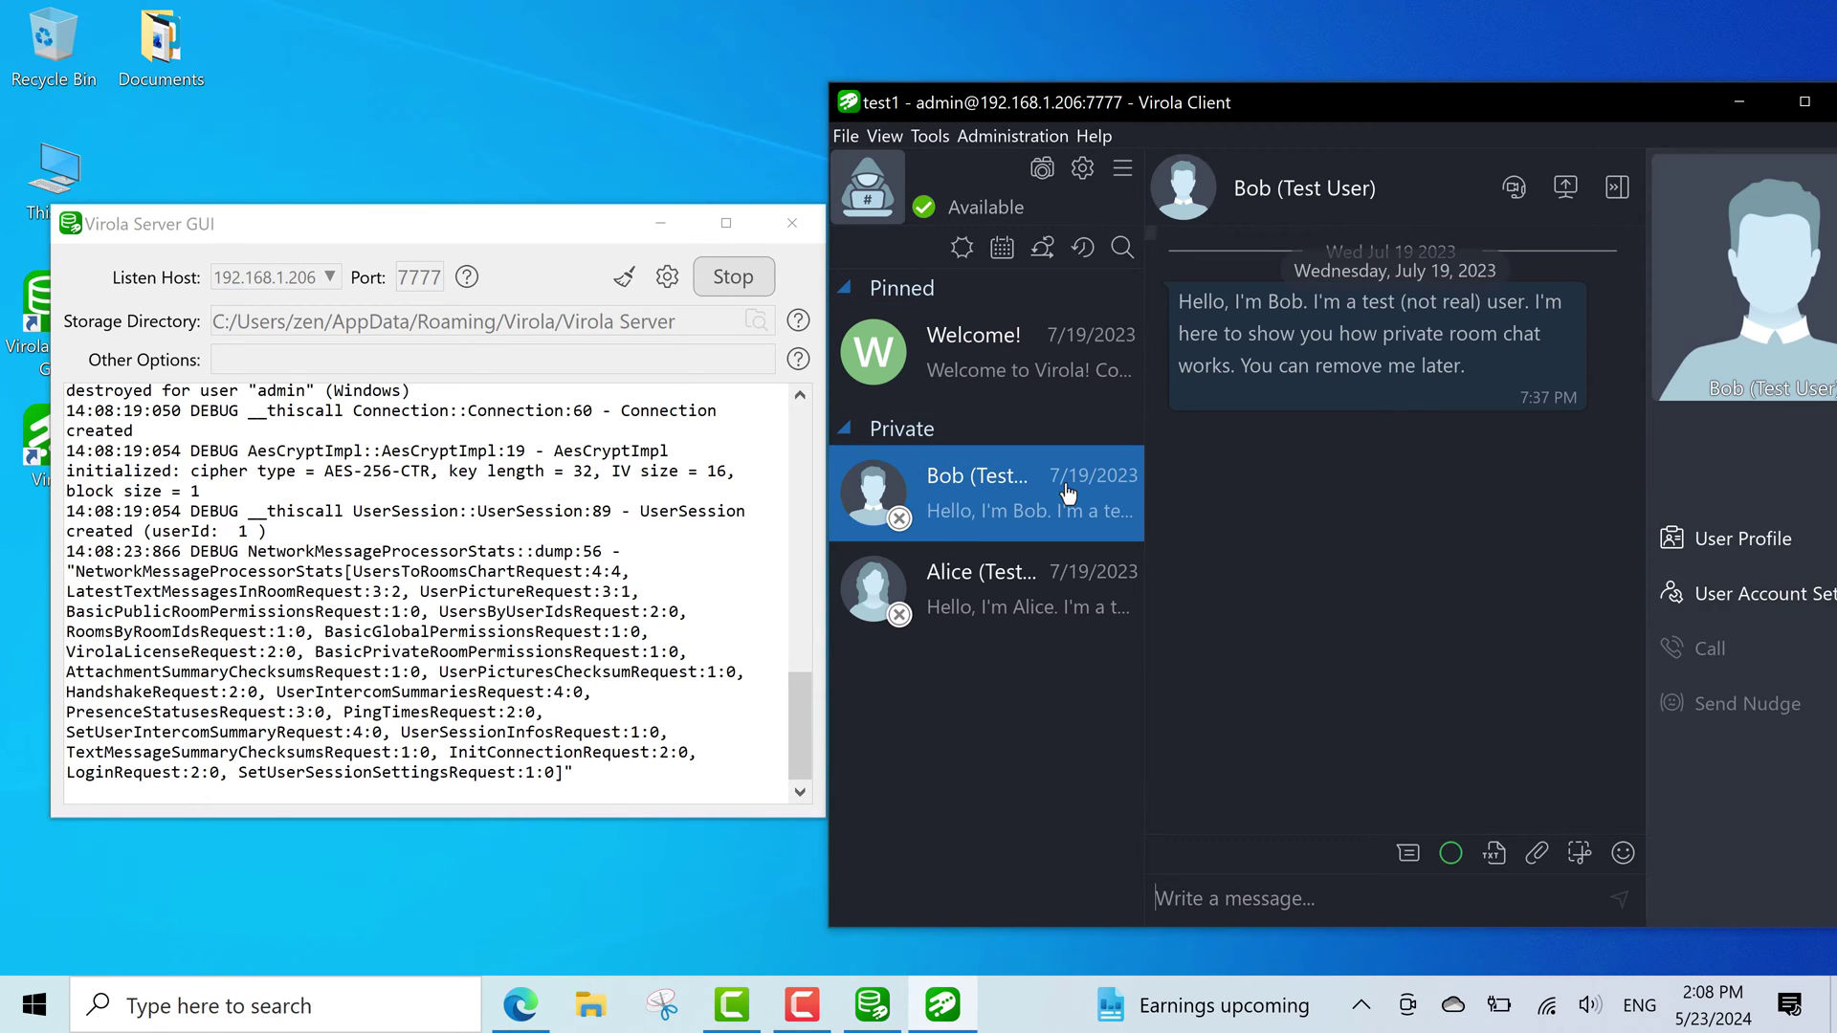
{"action": "left_click", "coordinate": [1033, 595]}
{"action": "left_click_drag", "start_coordinate": [383, 223], "coordinate": [338, 225]}
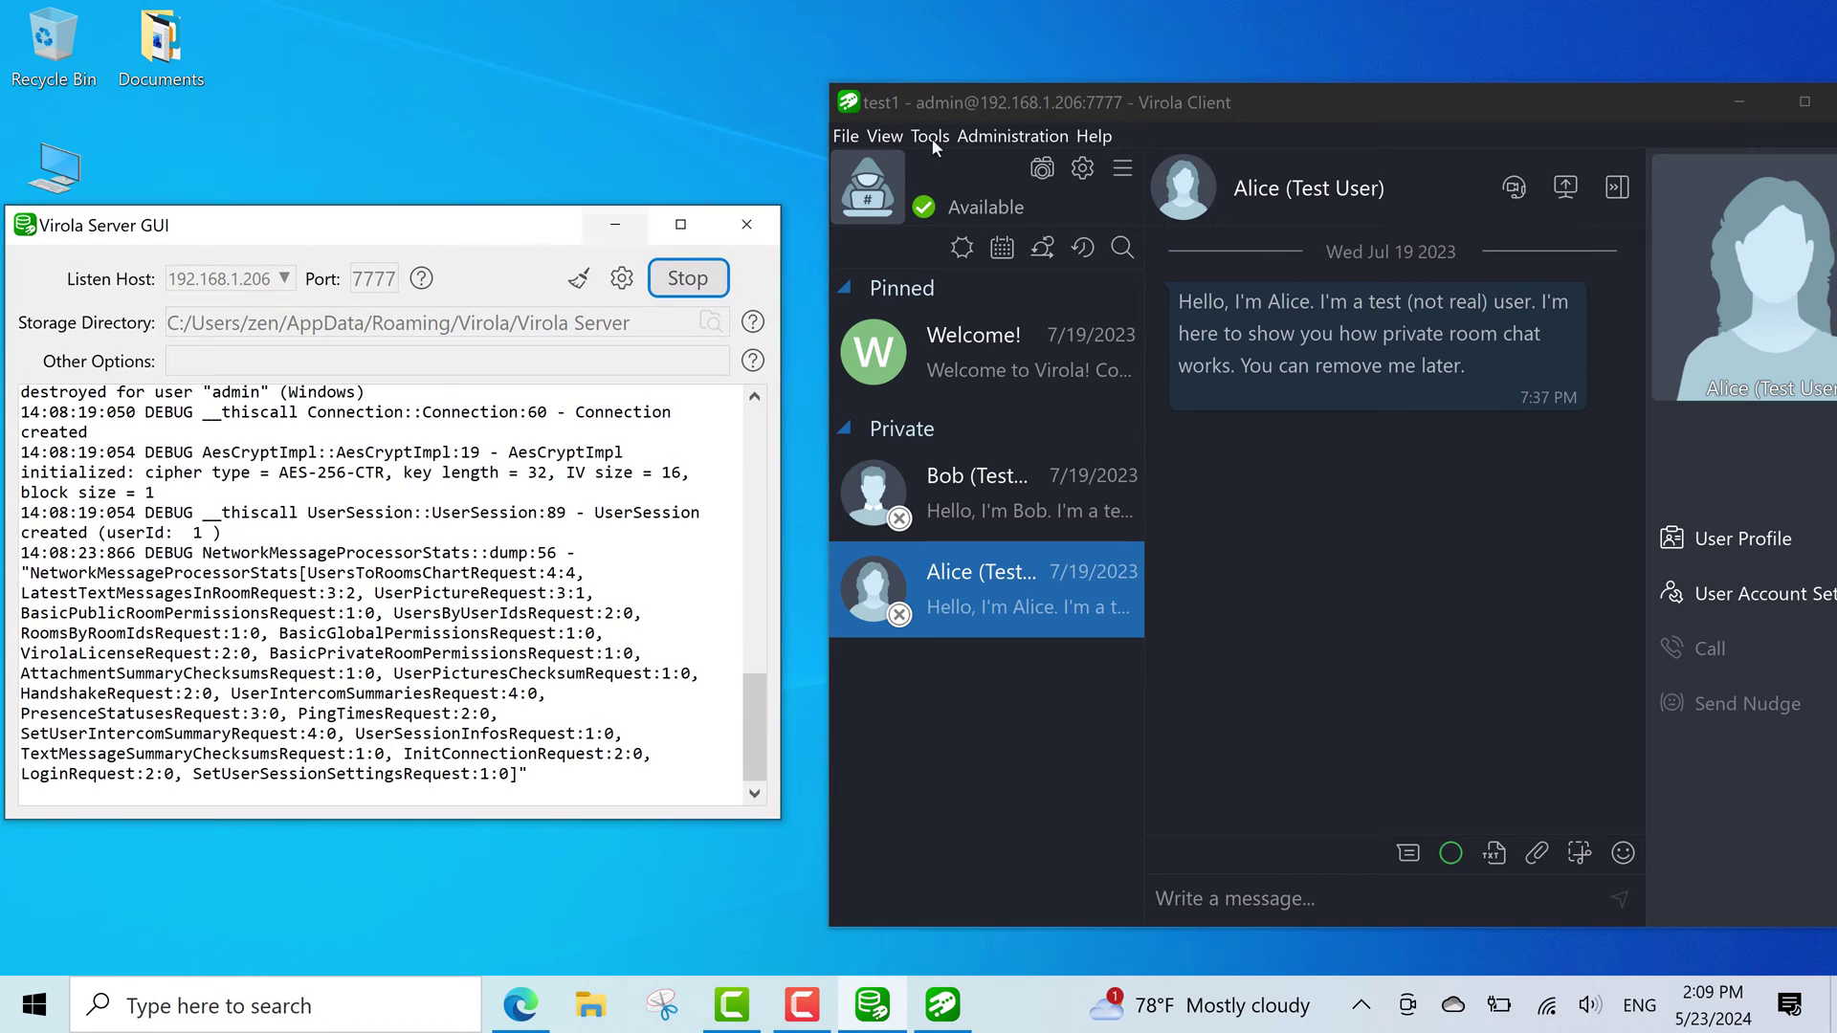
{"action": "mouse_move", "coordinate": [1284, 95]}
{"action": "left_mouse_down"}
{"action": "mouse_move", "coordinate": [1253, 96]}
{"action": "mouse_move", "coordinate": [1349, 106]}
{"action": "mouse_move", "coordinate": [1265, 107]}
{"action": "left_mouse_up"}
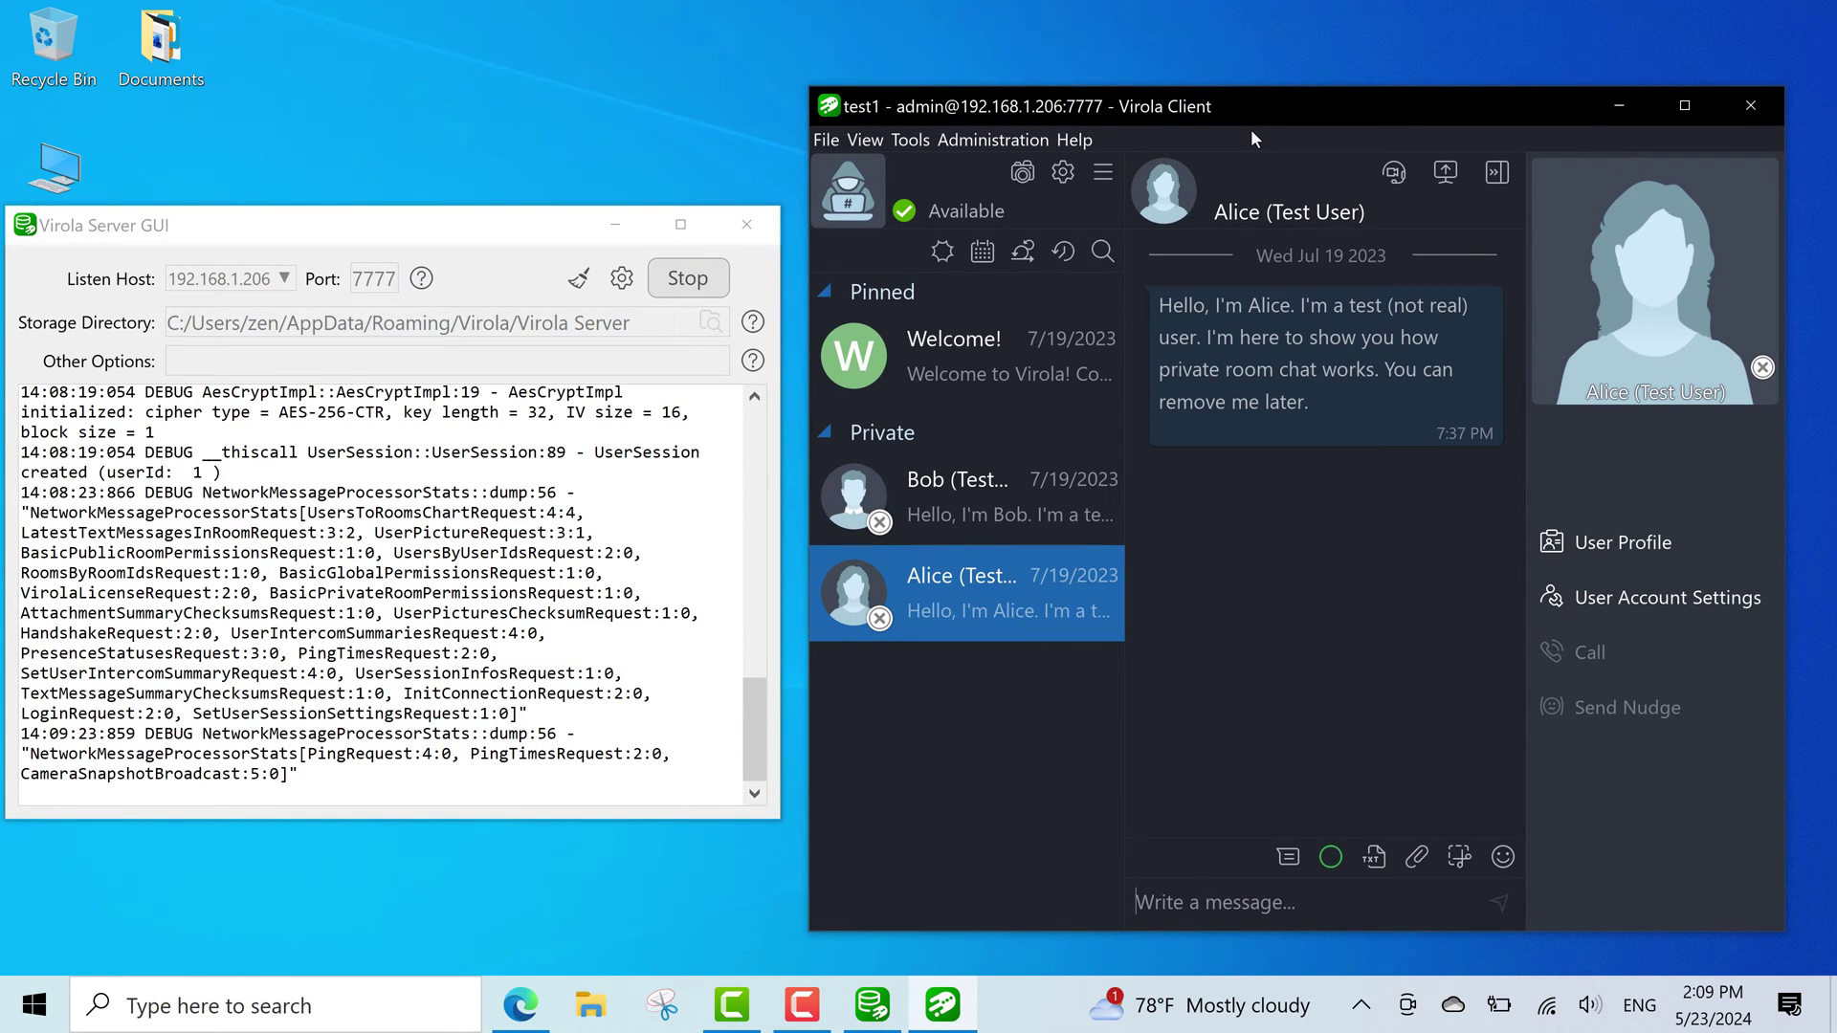
Review the server health statistics from the Administration menu.
{"action": "left_click", "coordinate": [1003, 140]}
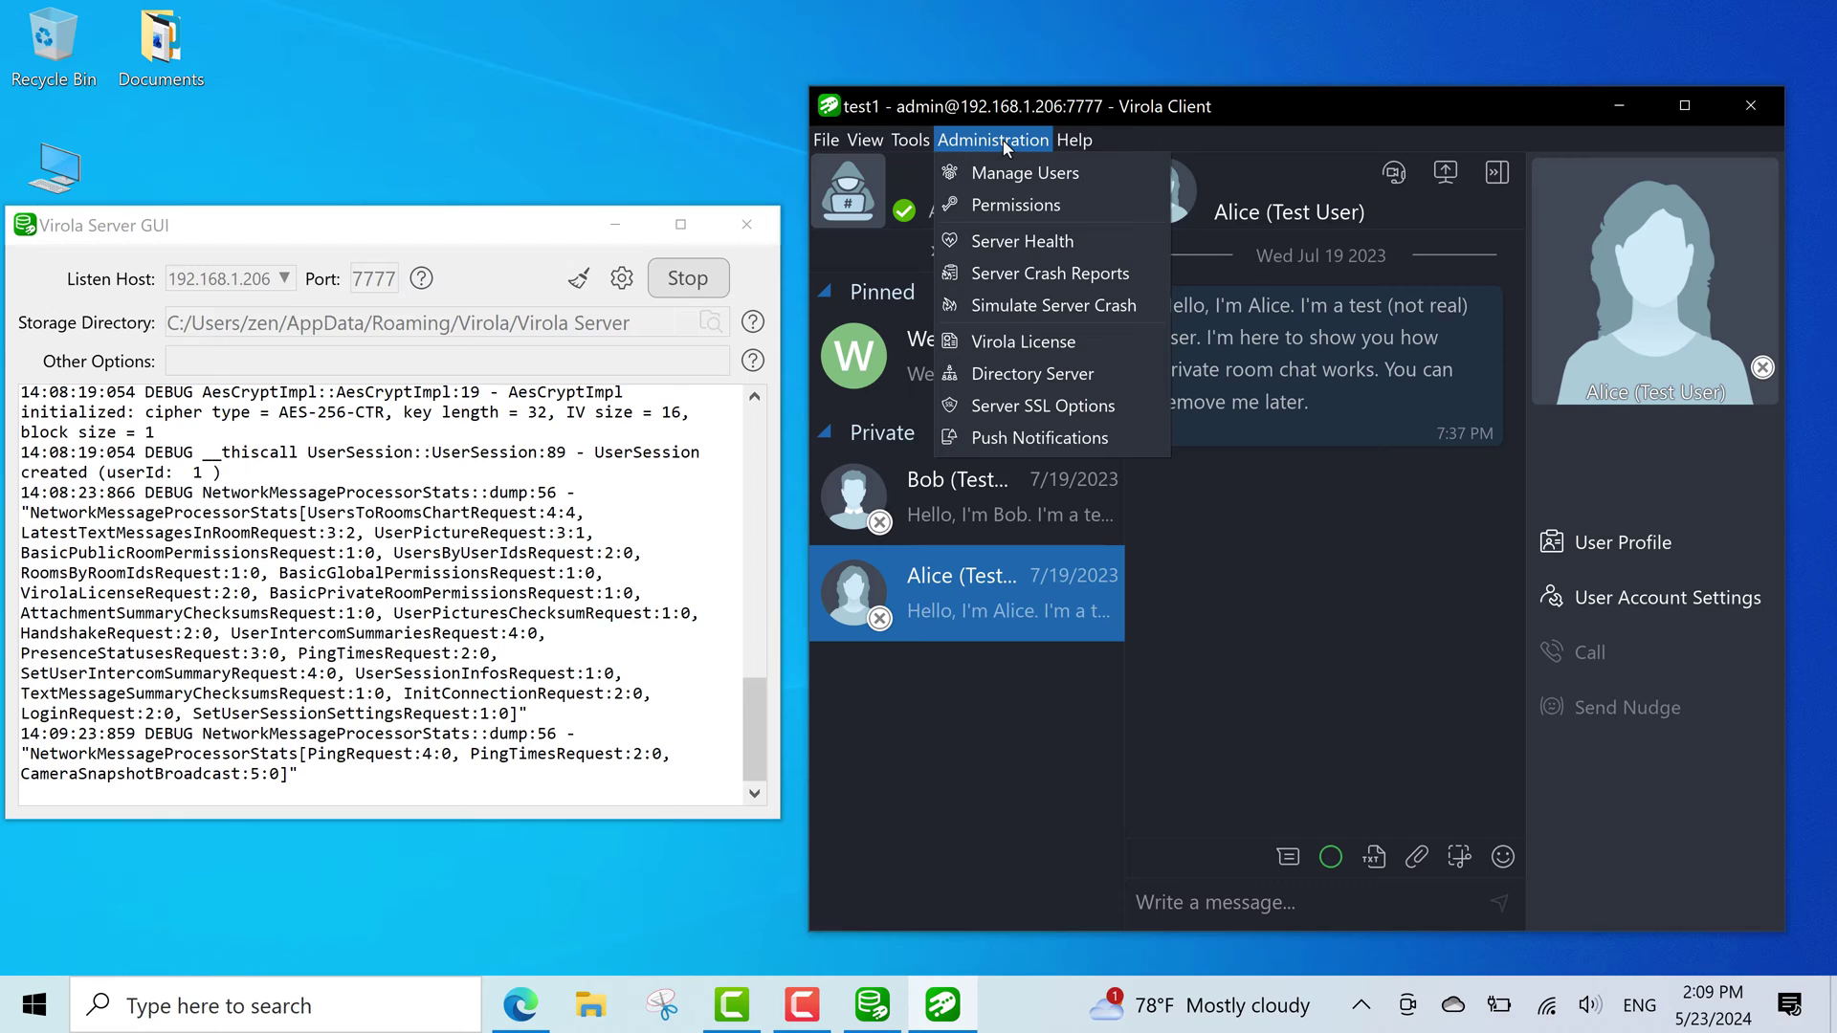
{"action": "left_click", "coordinate": [1033, 239]}
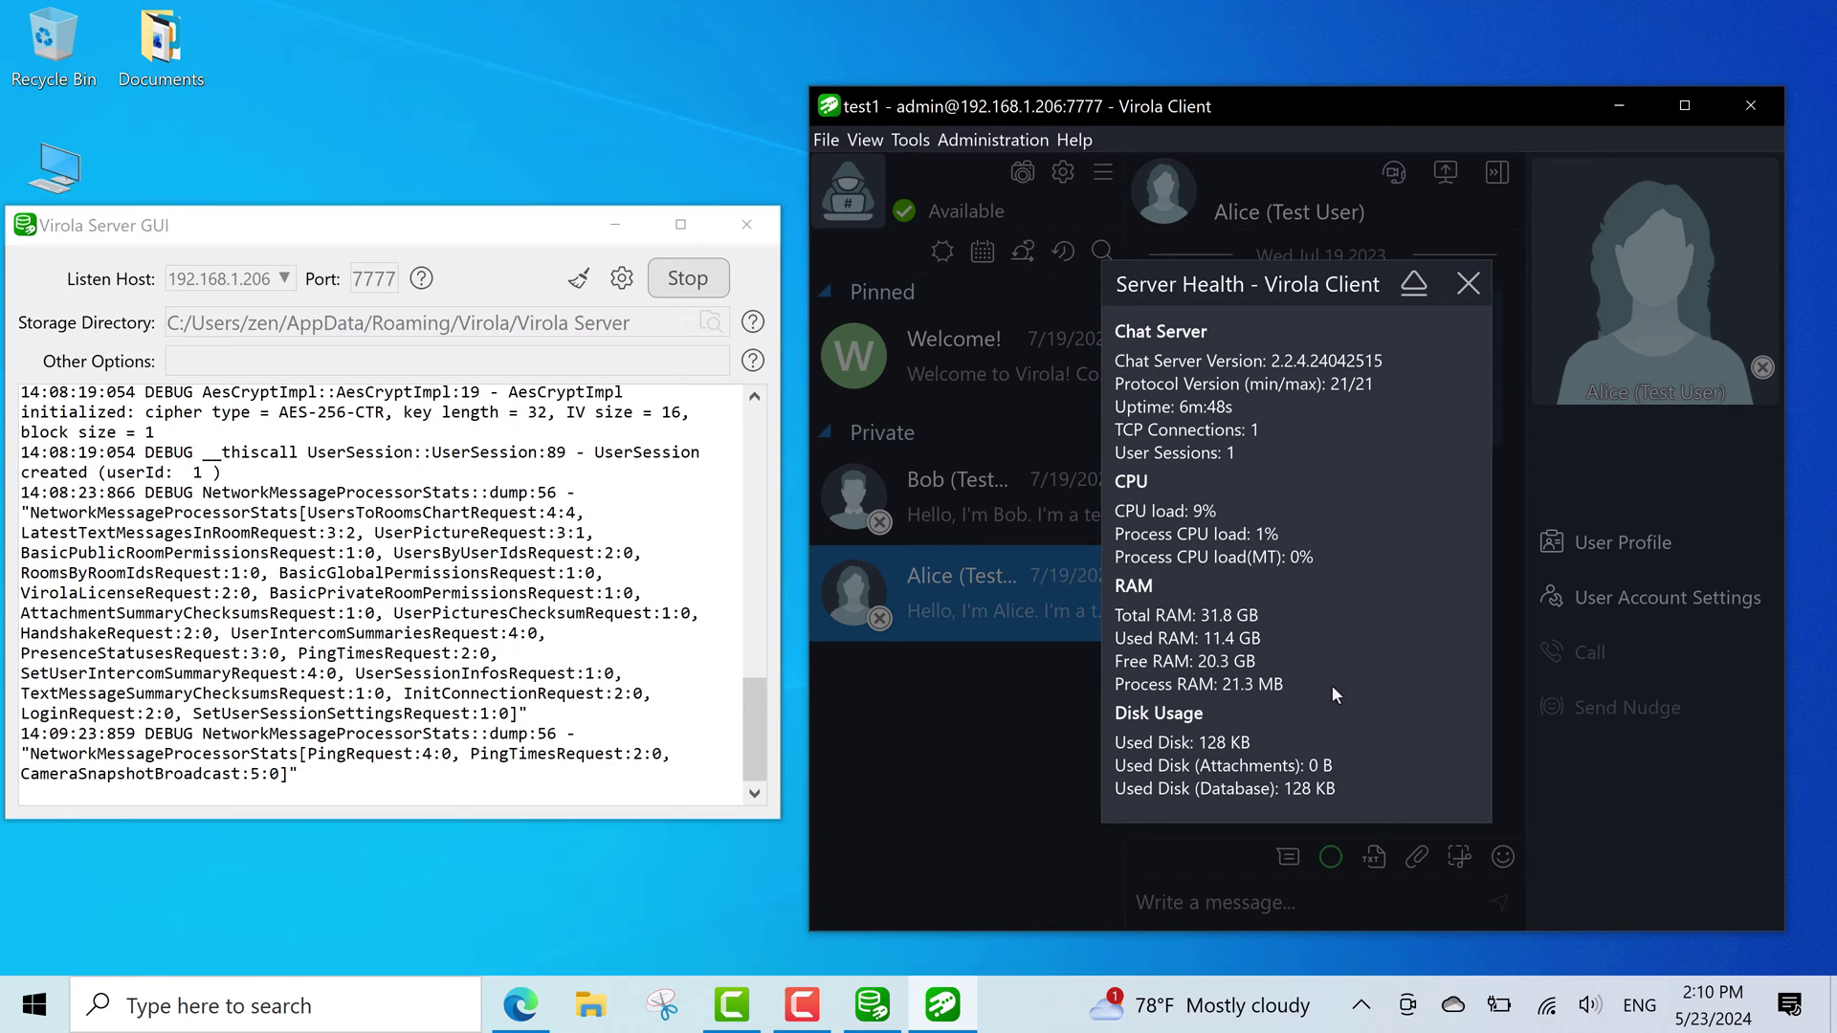
{"action": "left_click", "coordinate": [1468, 283]}
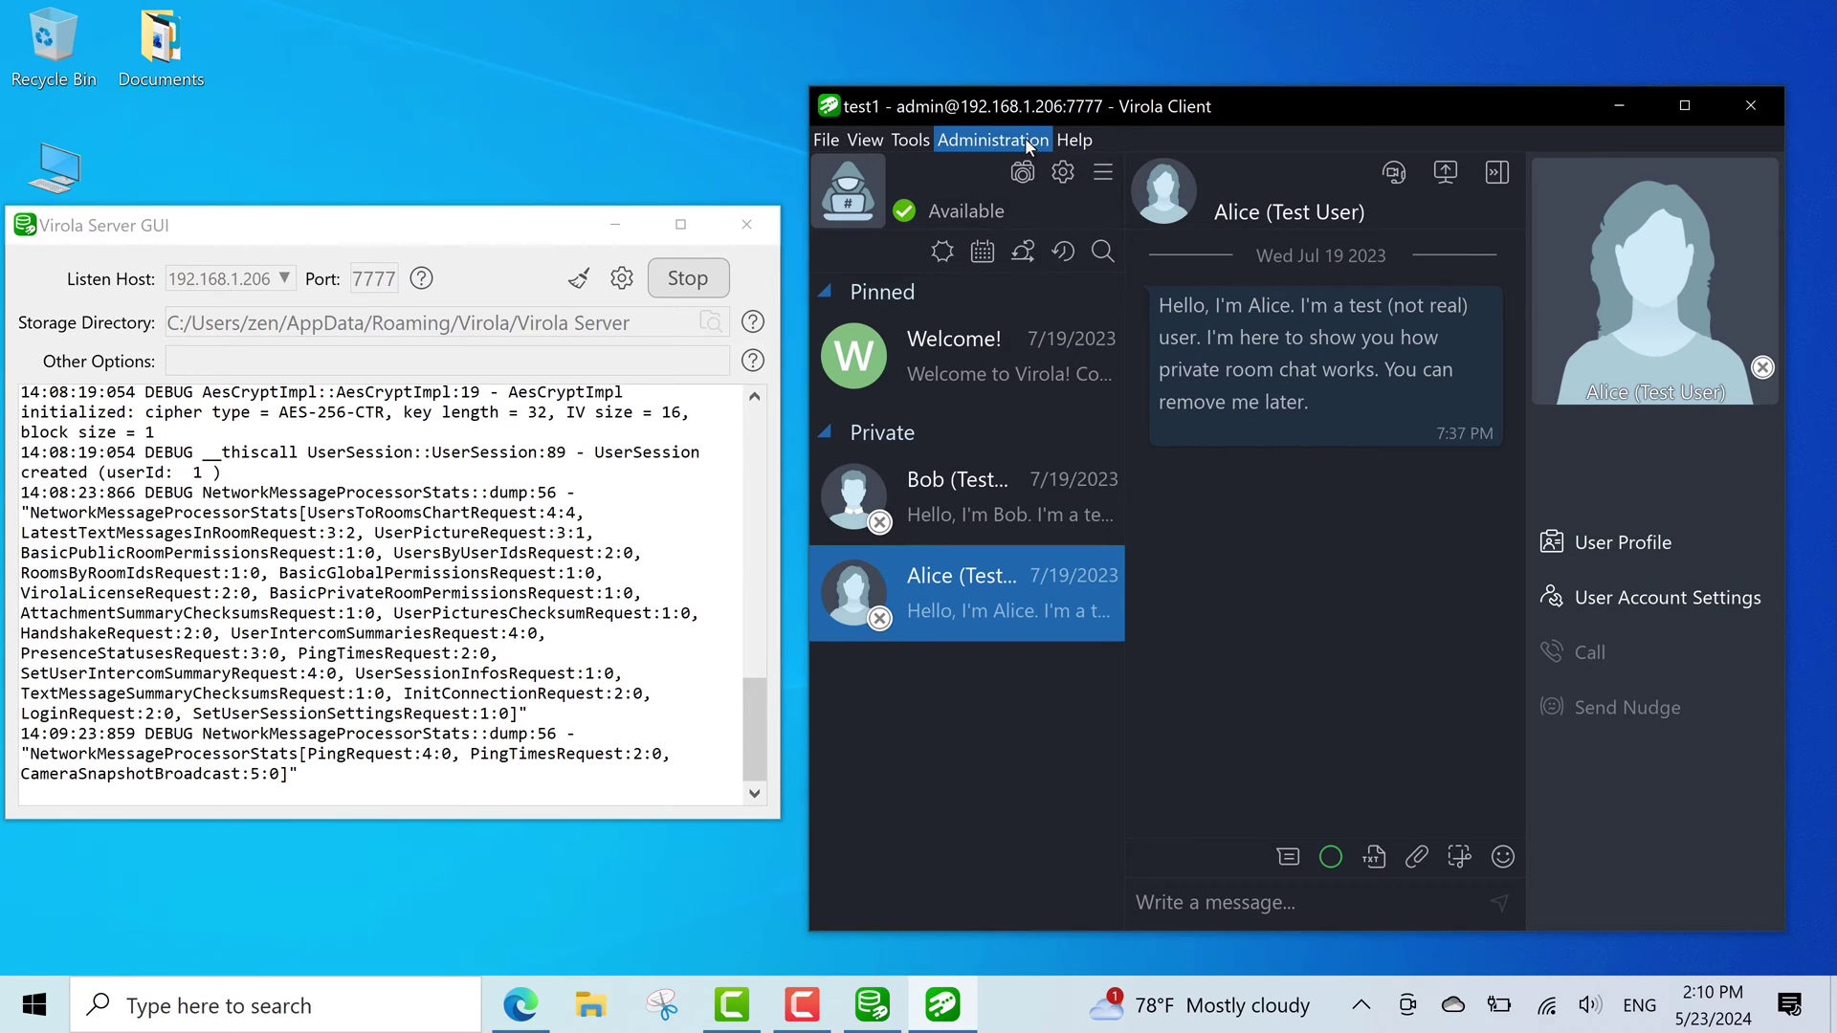
Simulate a server crash from the Administration menu and confirm it.
{"action": "left_click", "coordinate": [1025, 138]}
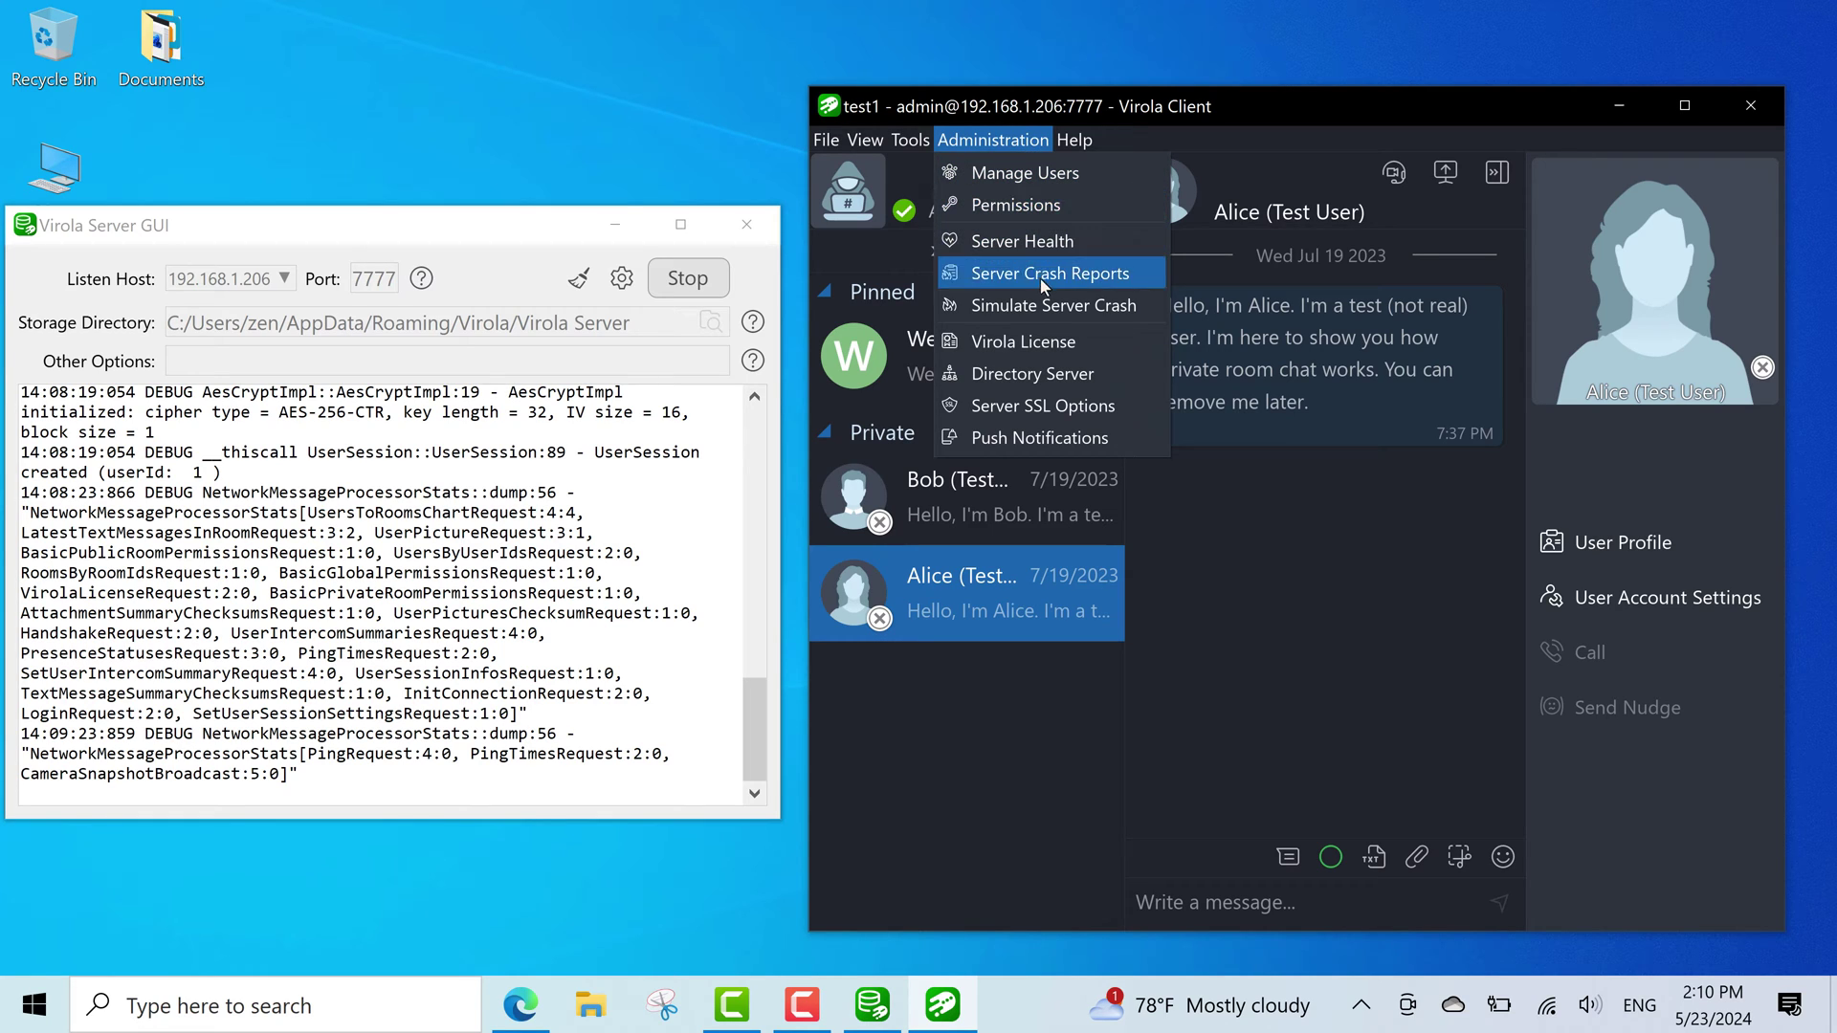
{"action": "left_click", "coordinate": [1047, 304]}
{"action": "left_click", "coordinate": [1219, 622]}
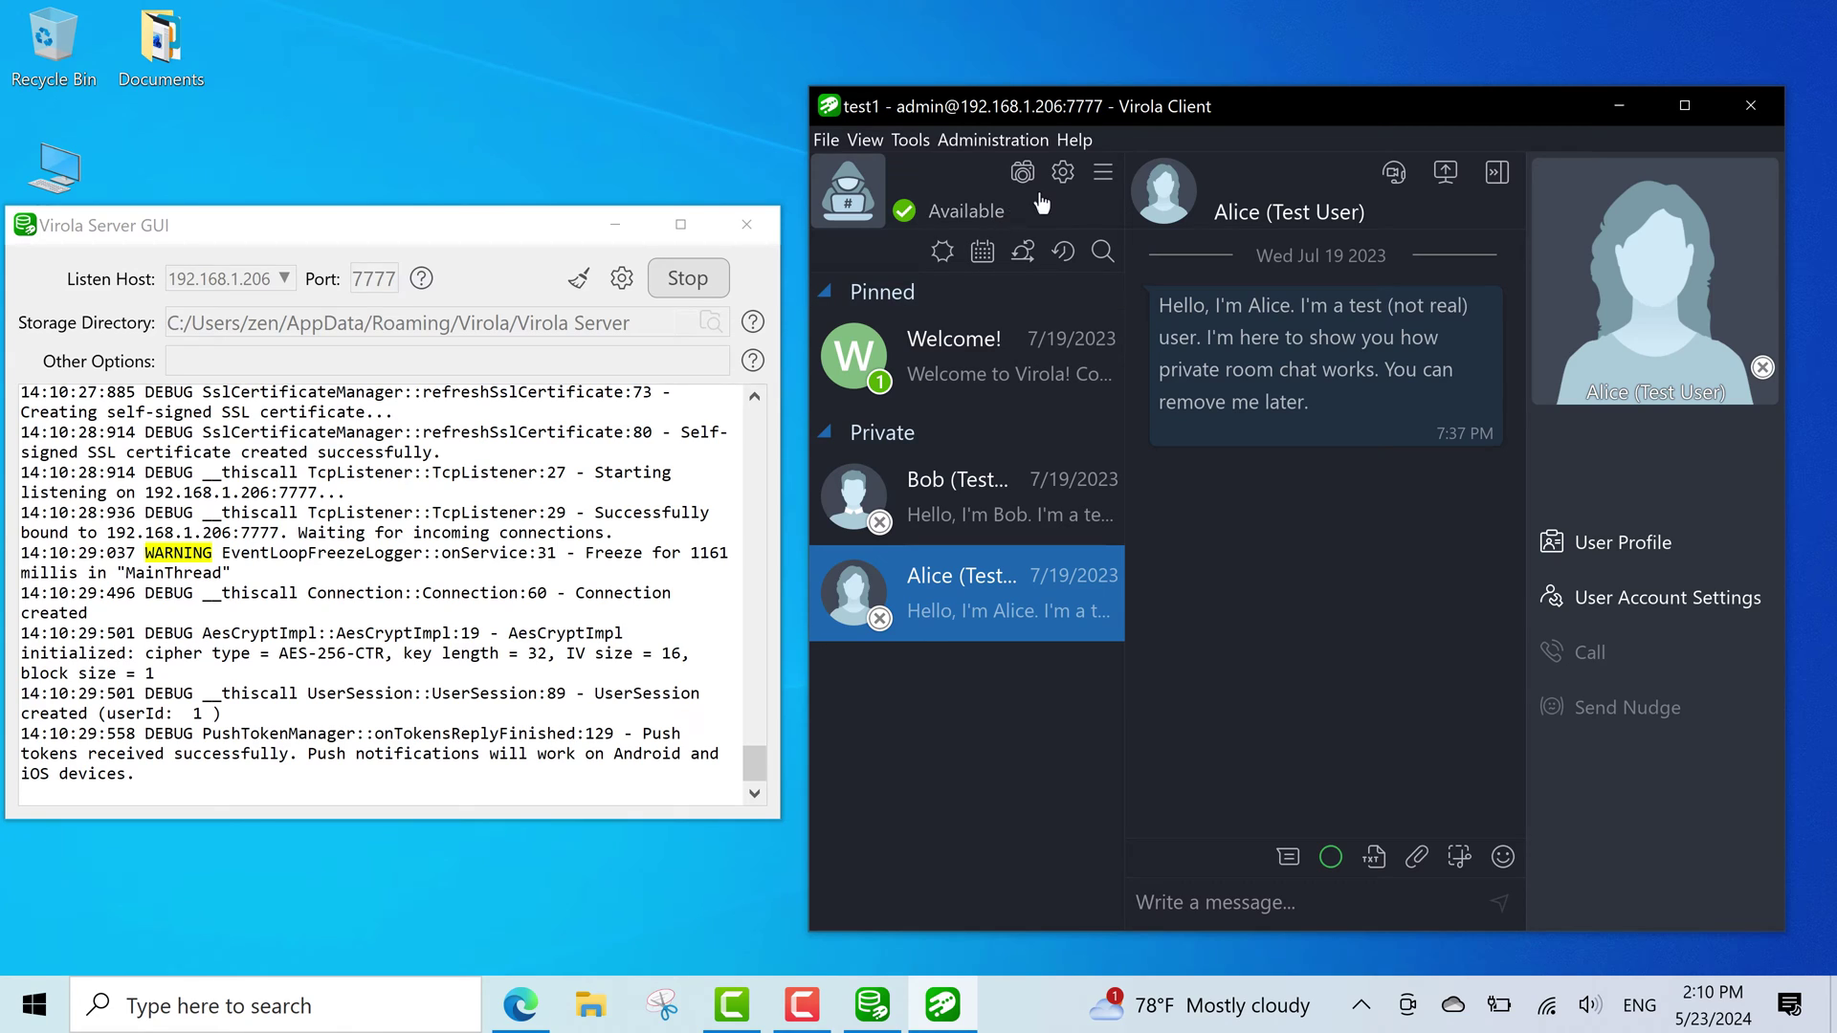
Look through the Server Crash Reports list, then close it.
{"action": "left_click", "coordinate": [995, 139]}
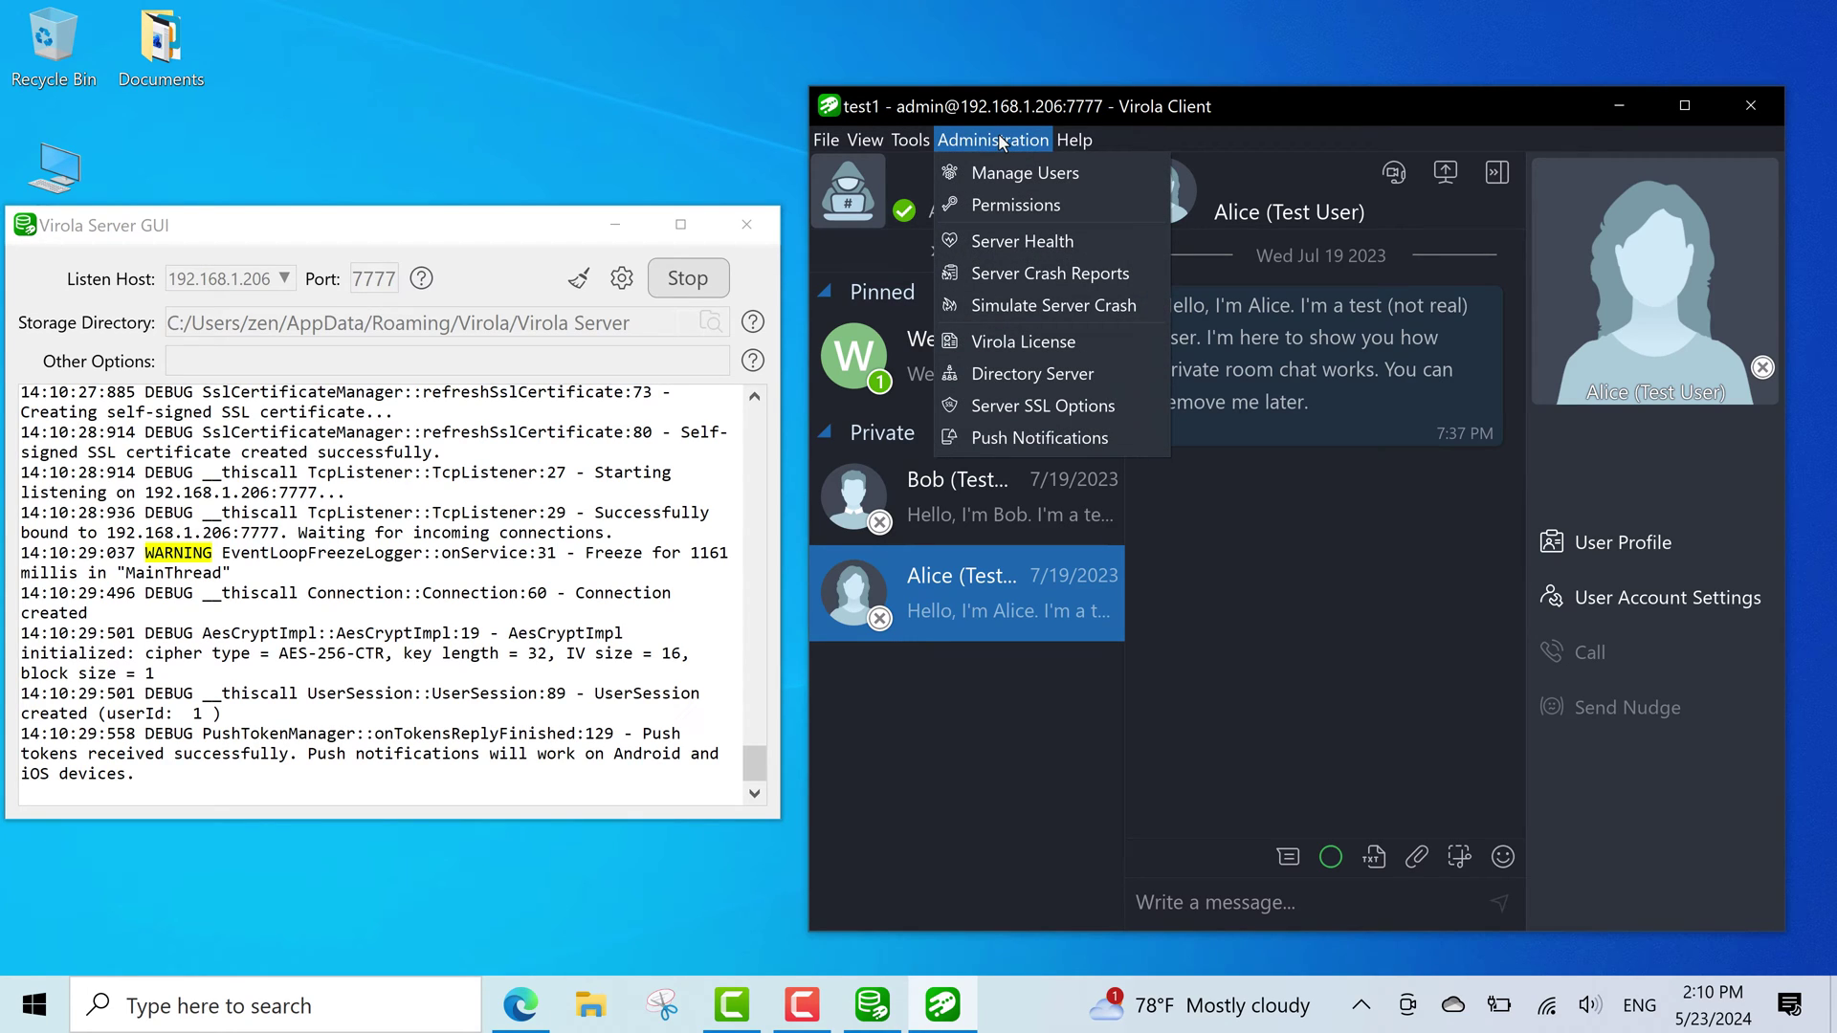
{"action": "left_click", "coordinate": [1035, 277]}
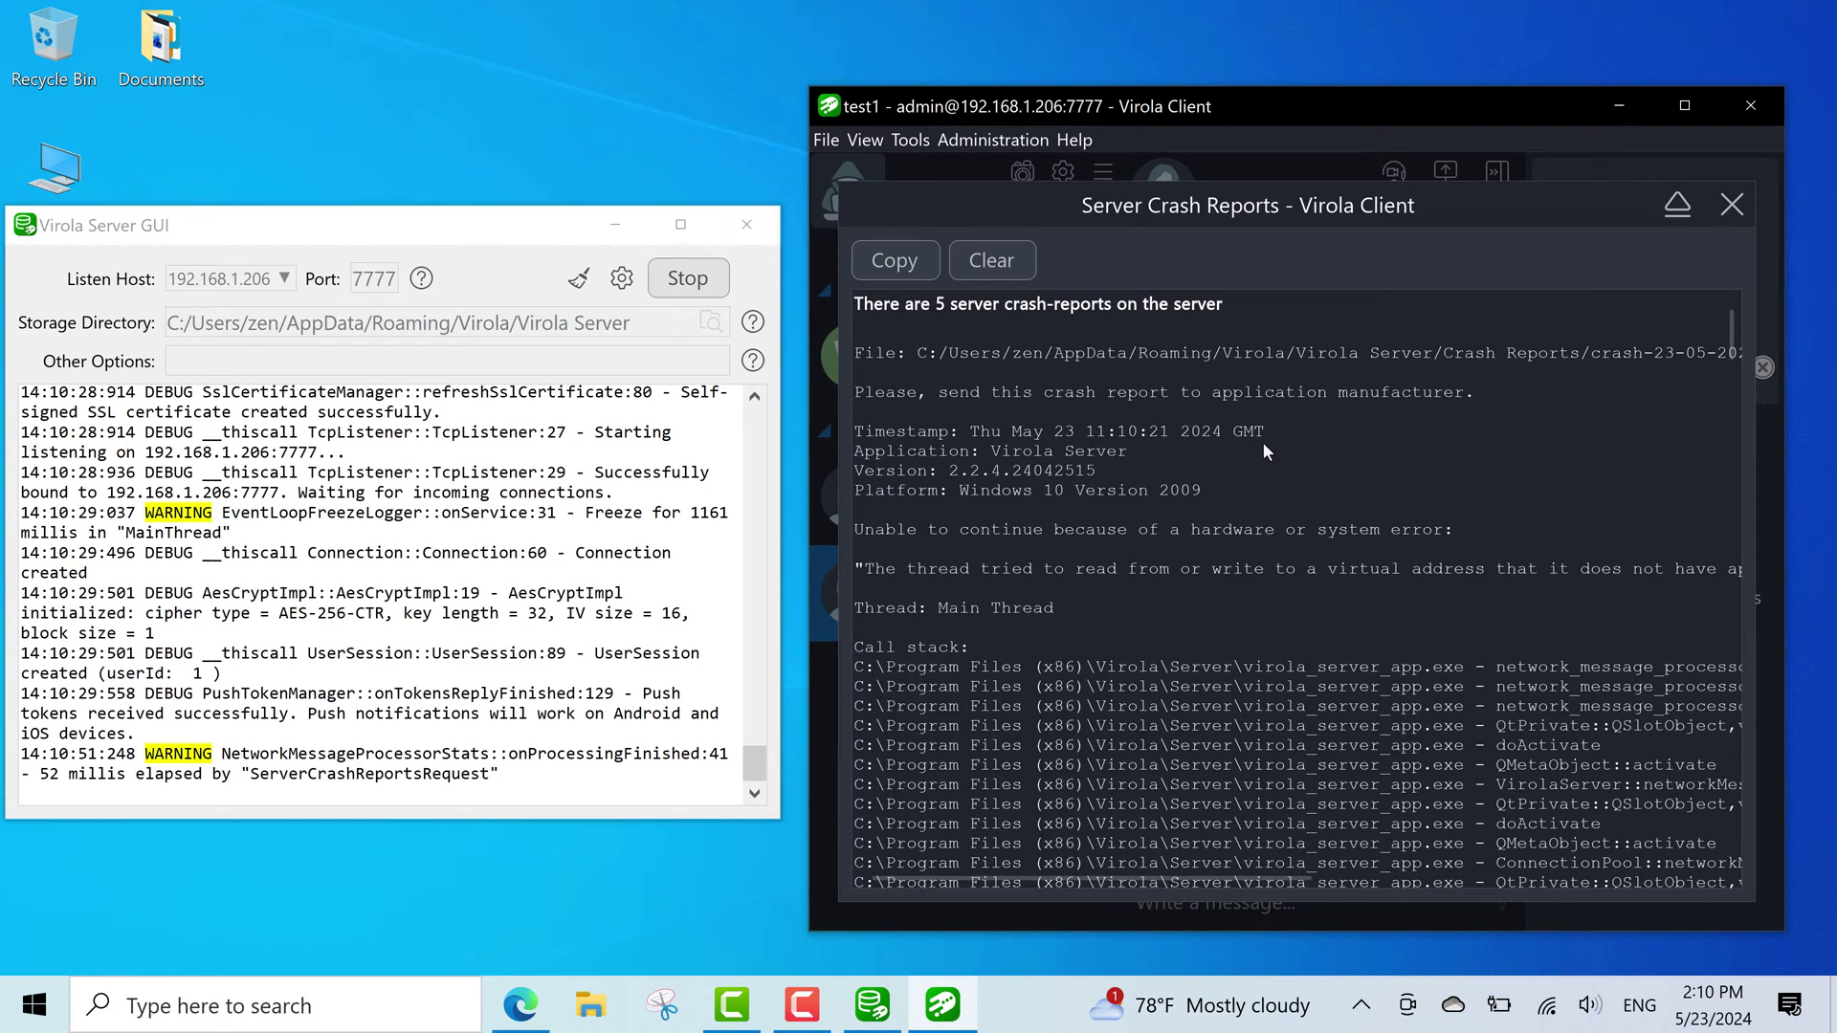
{"action": "scroll", "coordinate": [1266, 452], "scroll_direction": "down", "scroll_amount": 1}
{"action": "left_click", "coordinate": [1730, 205]}
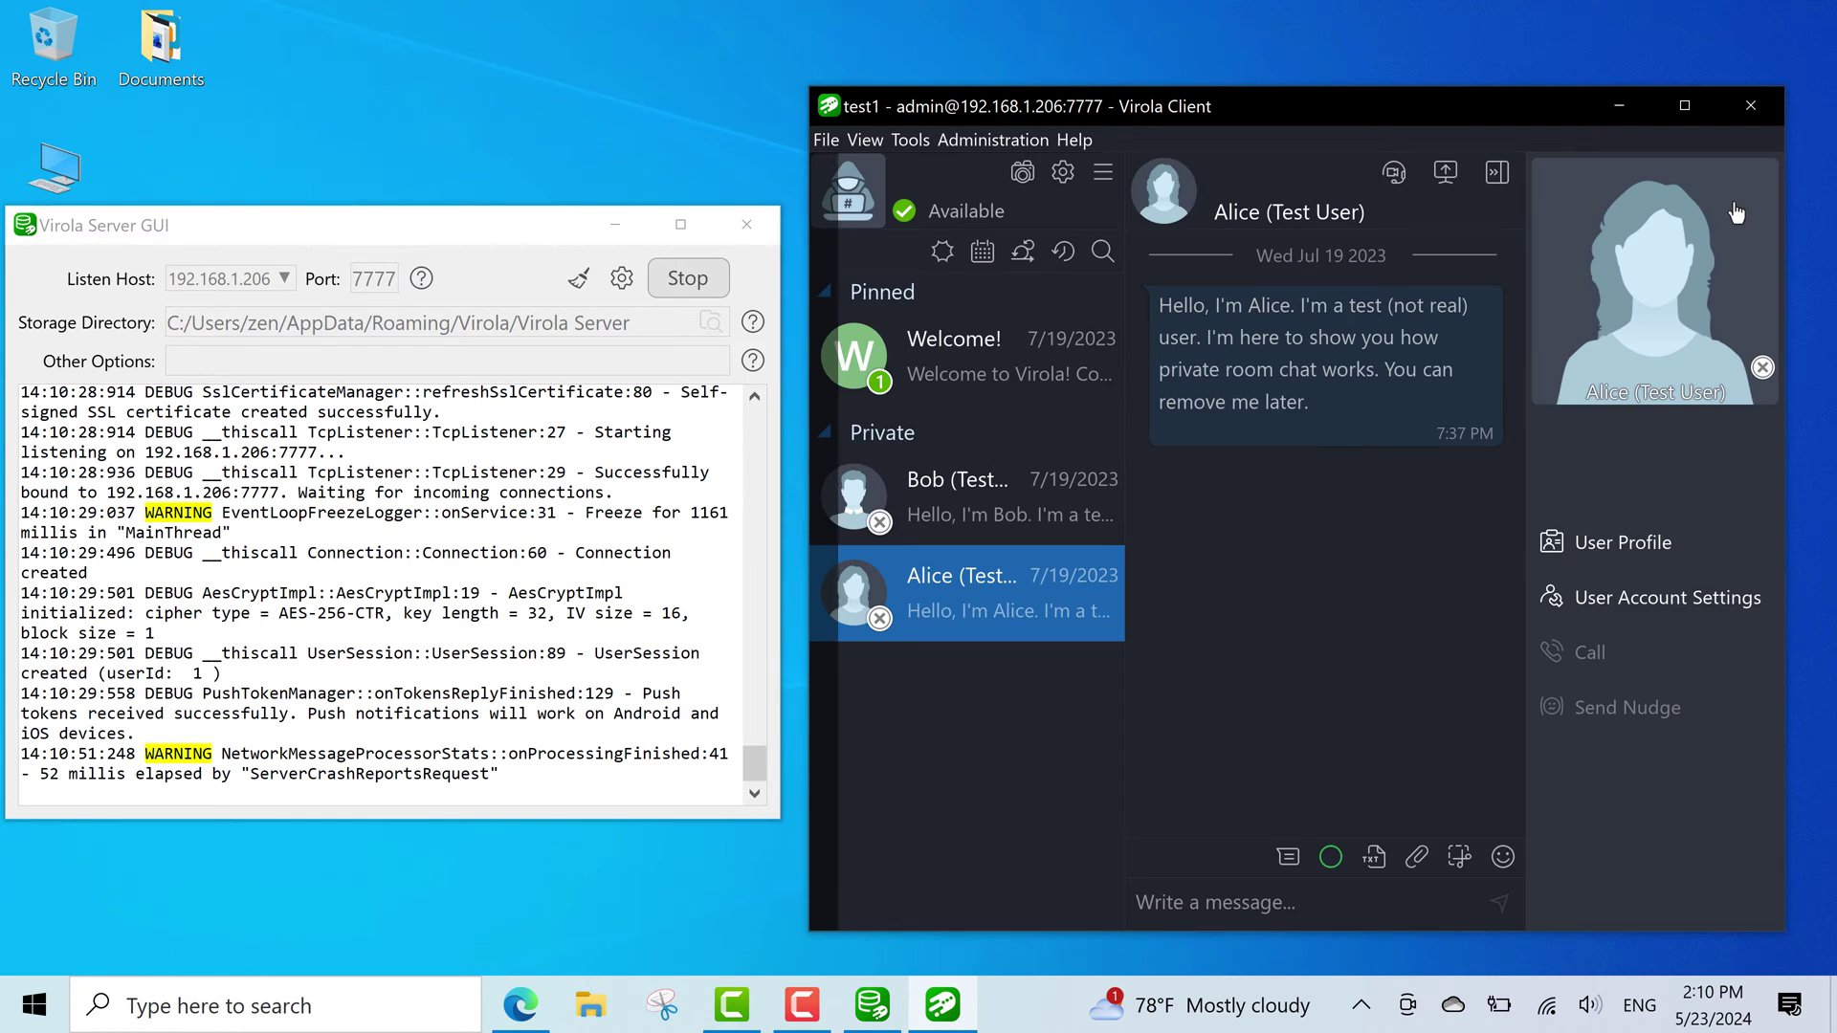
Maximize the Virola Client window and open the pinned Welcome! chat.
{"action": "left_click", "coordinate": [1683, 115]}
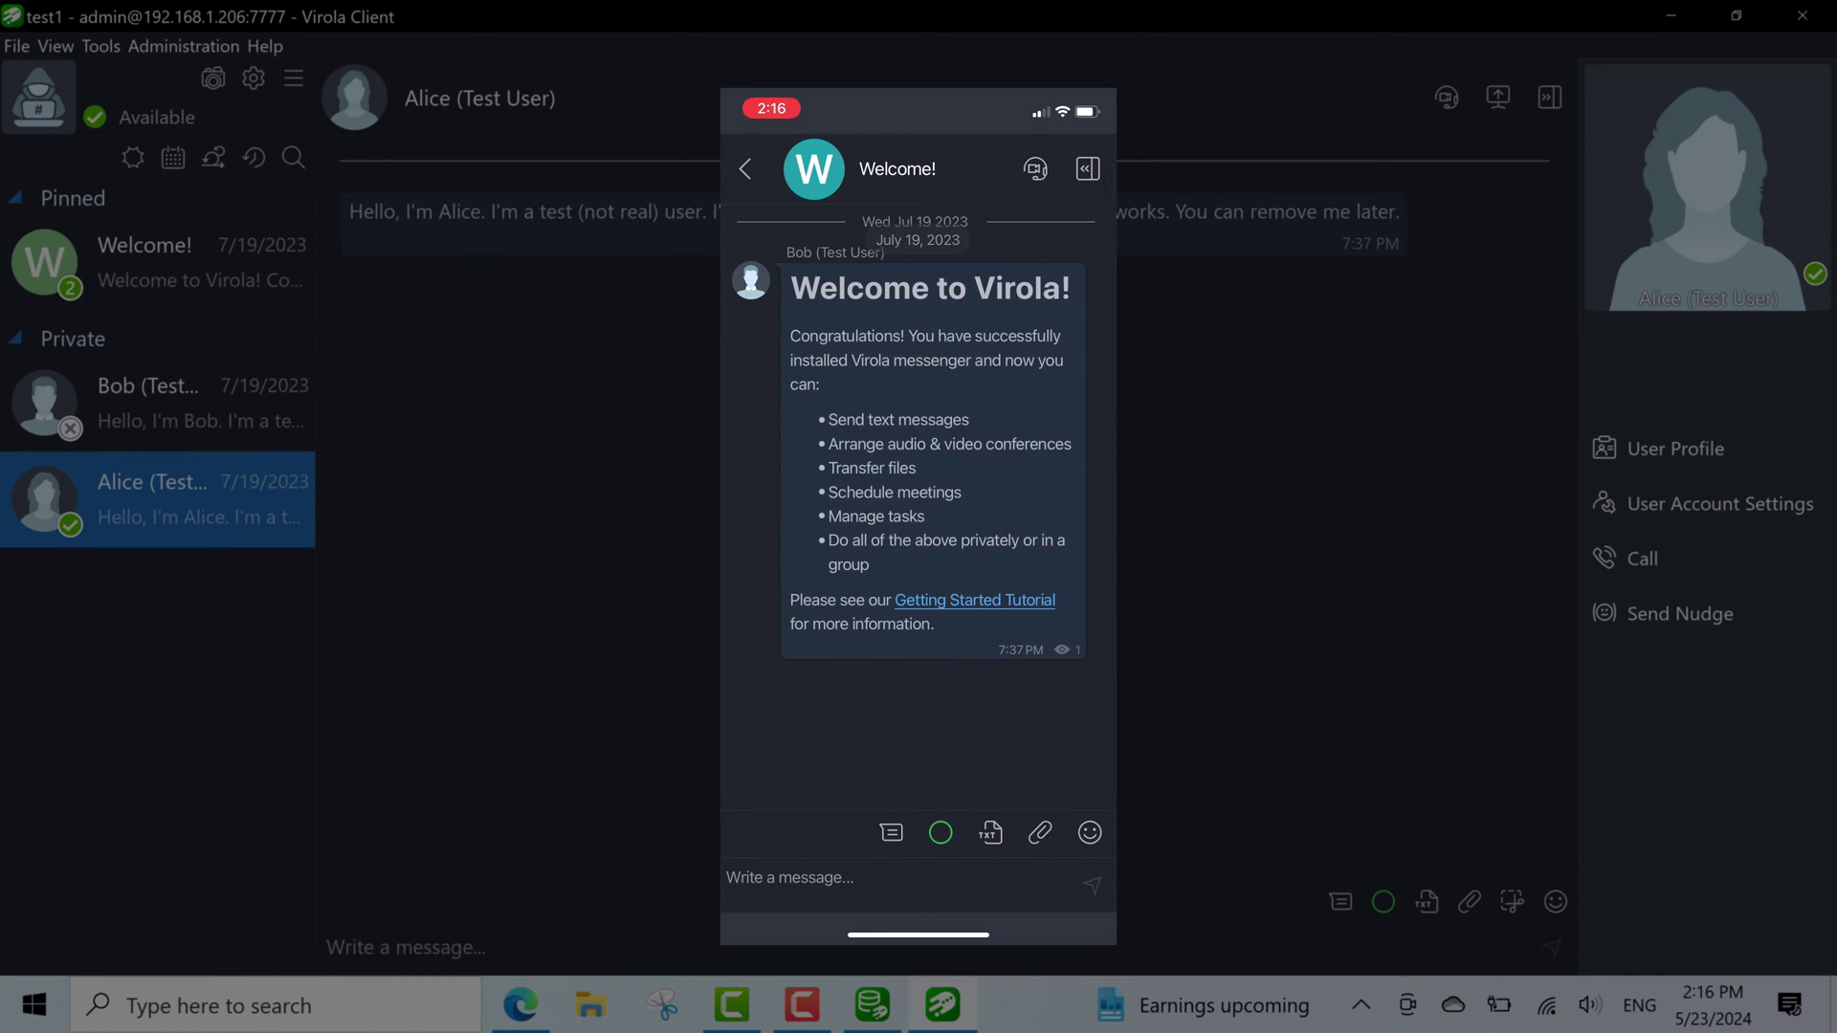
{"action": "left_click", "coordinate": [215, 285]}
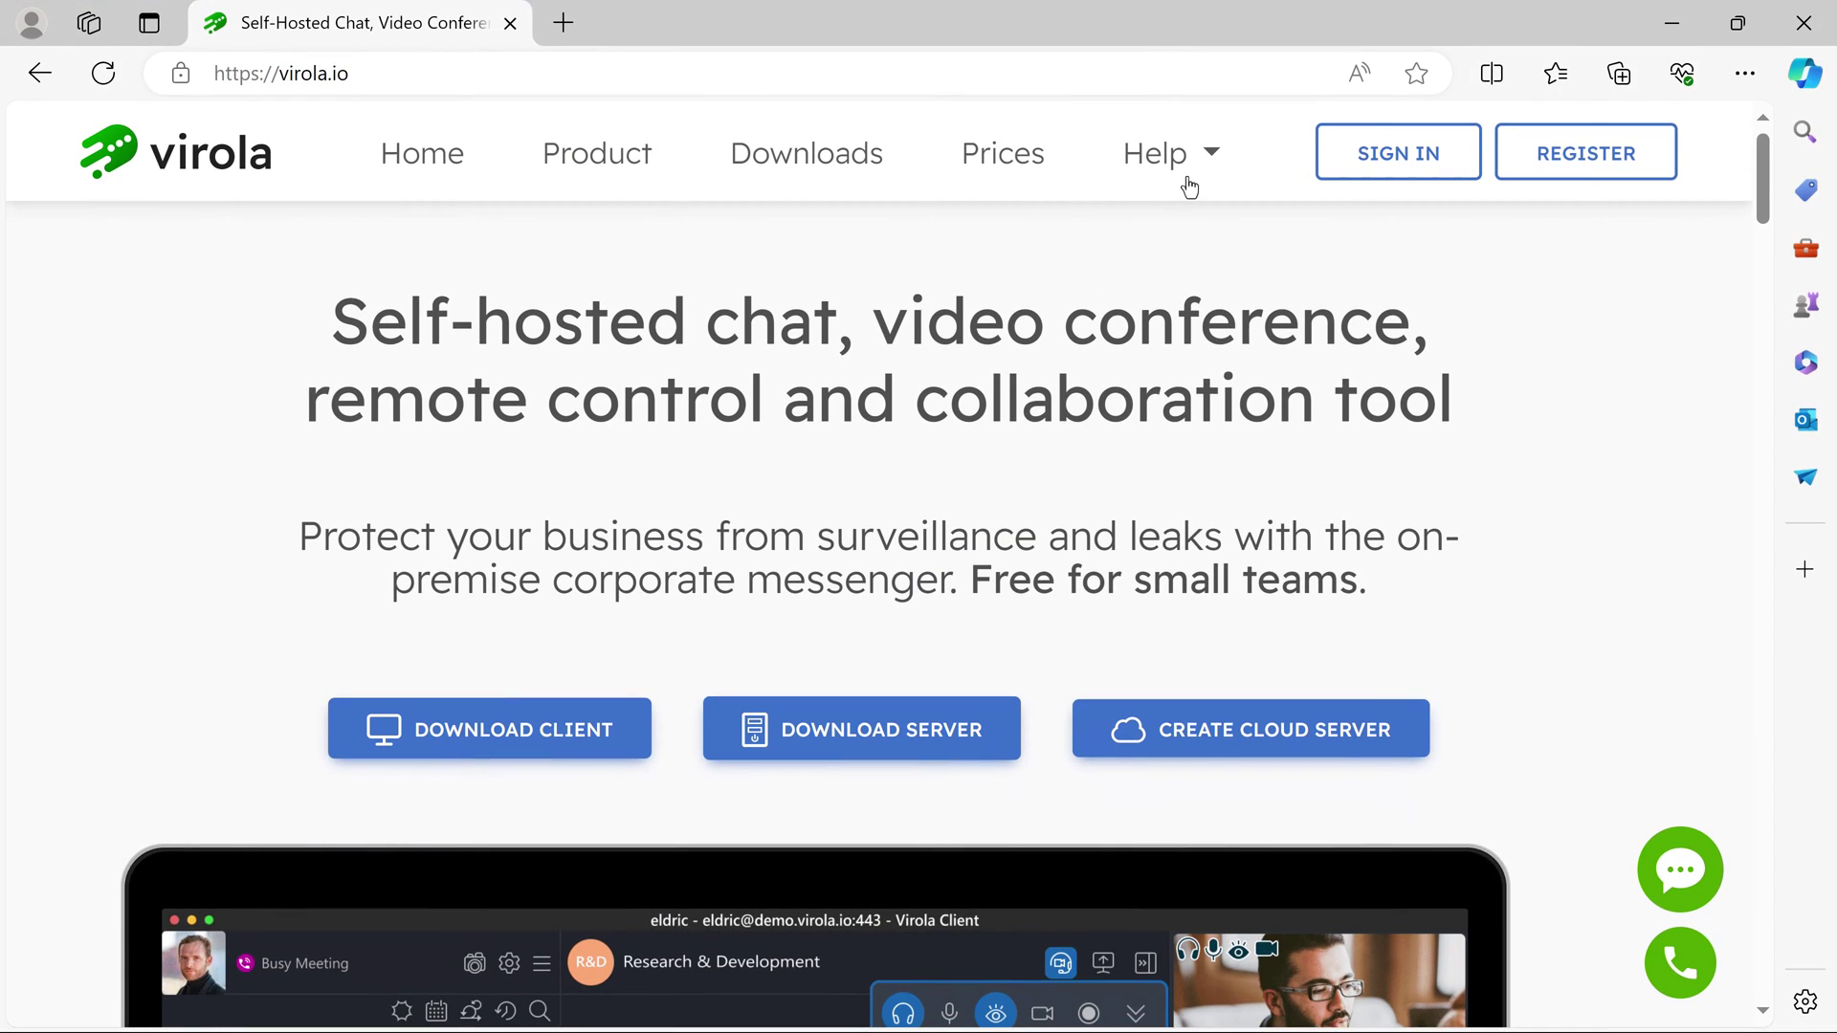
Open Help > User Manual on virola.io in a new tab and start the Online Chat.
{"action": "left_click", "coordinate": [1189, 173]}
{"action": "left_click", "coordinate": [1248, 383]}
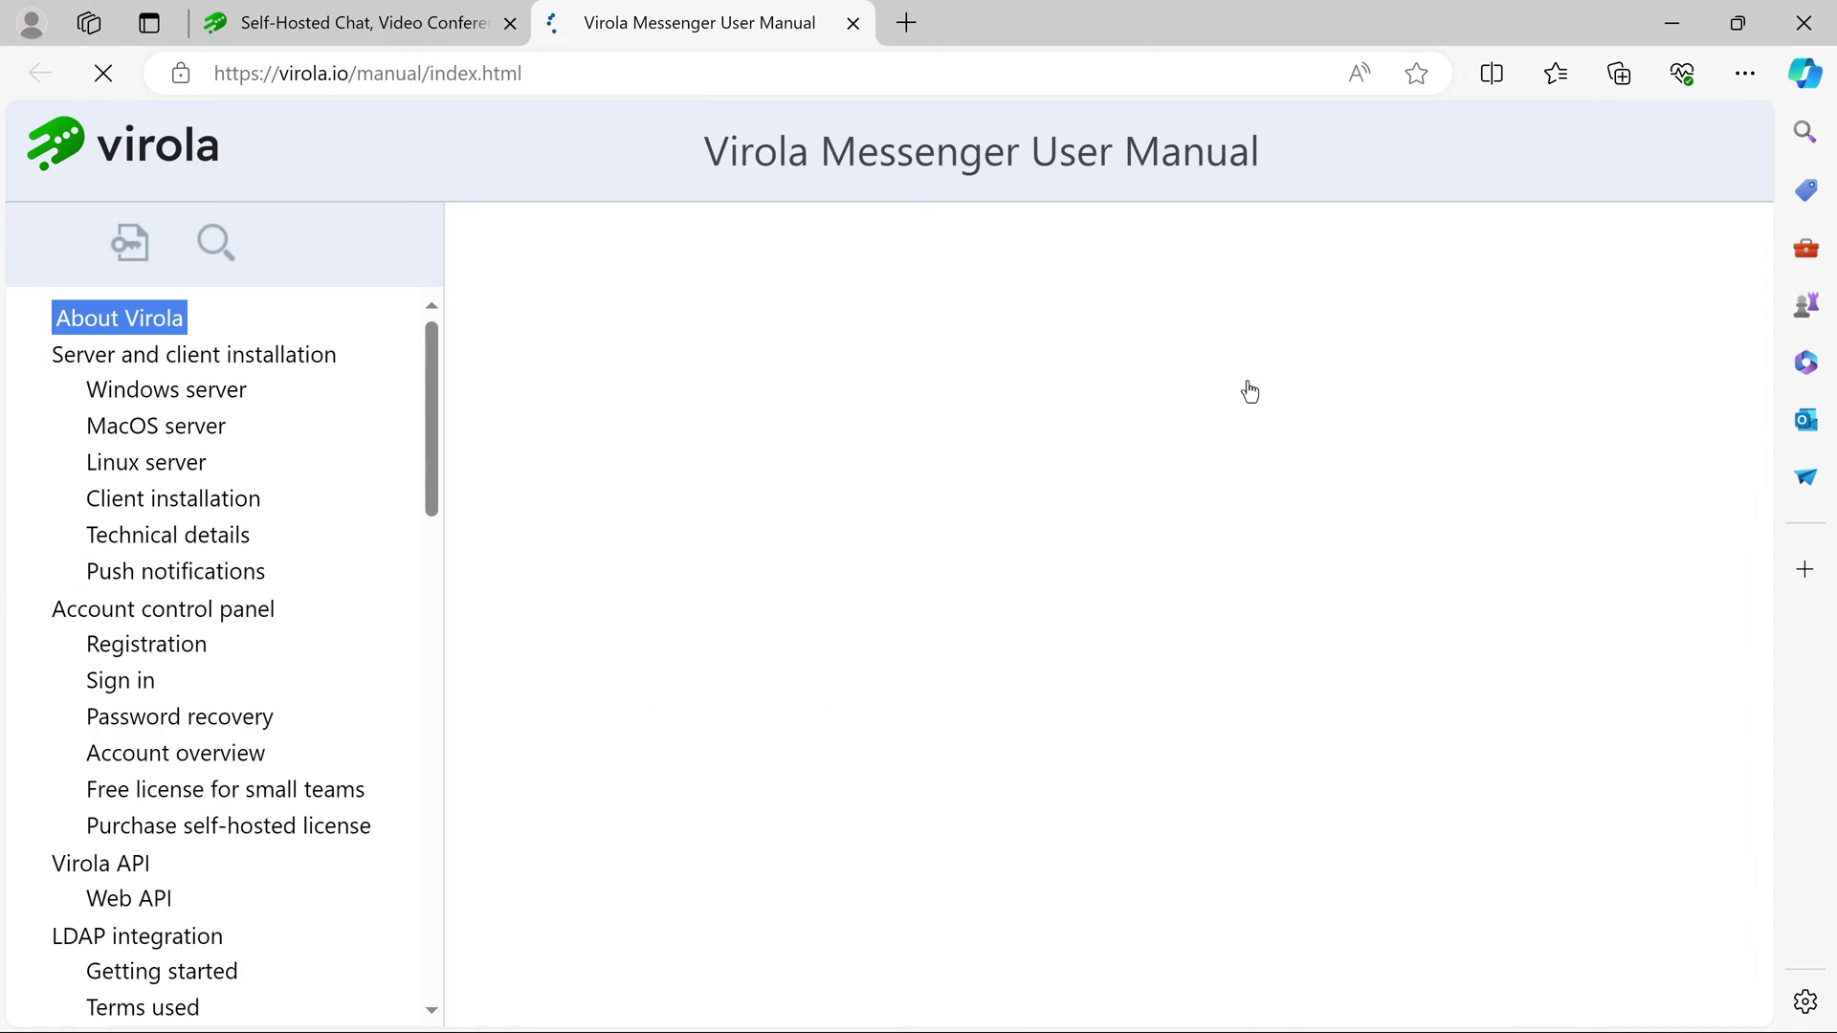
{"action": "left_click", "coordinate": [1650, 880]}
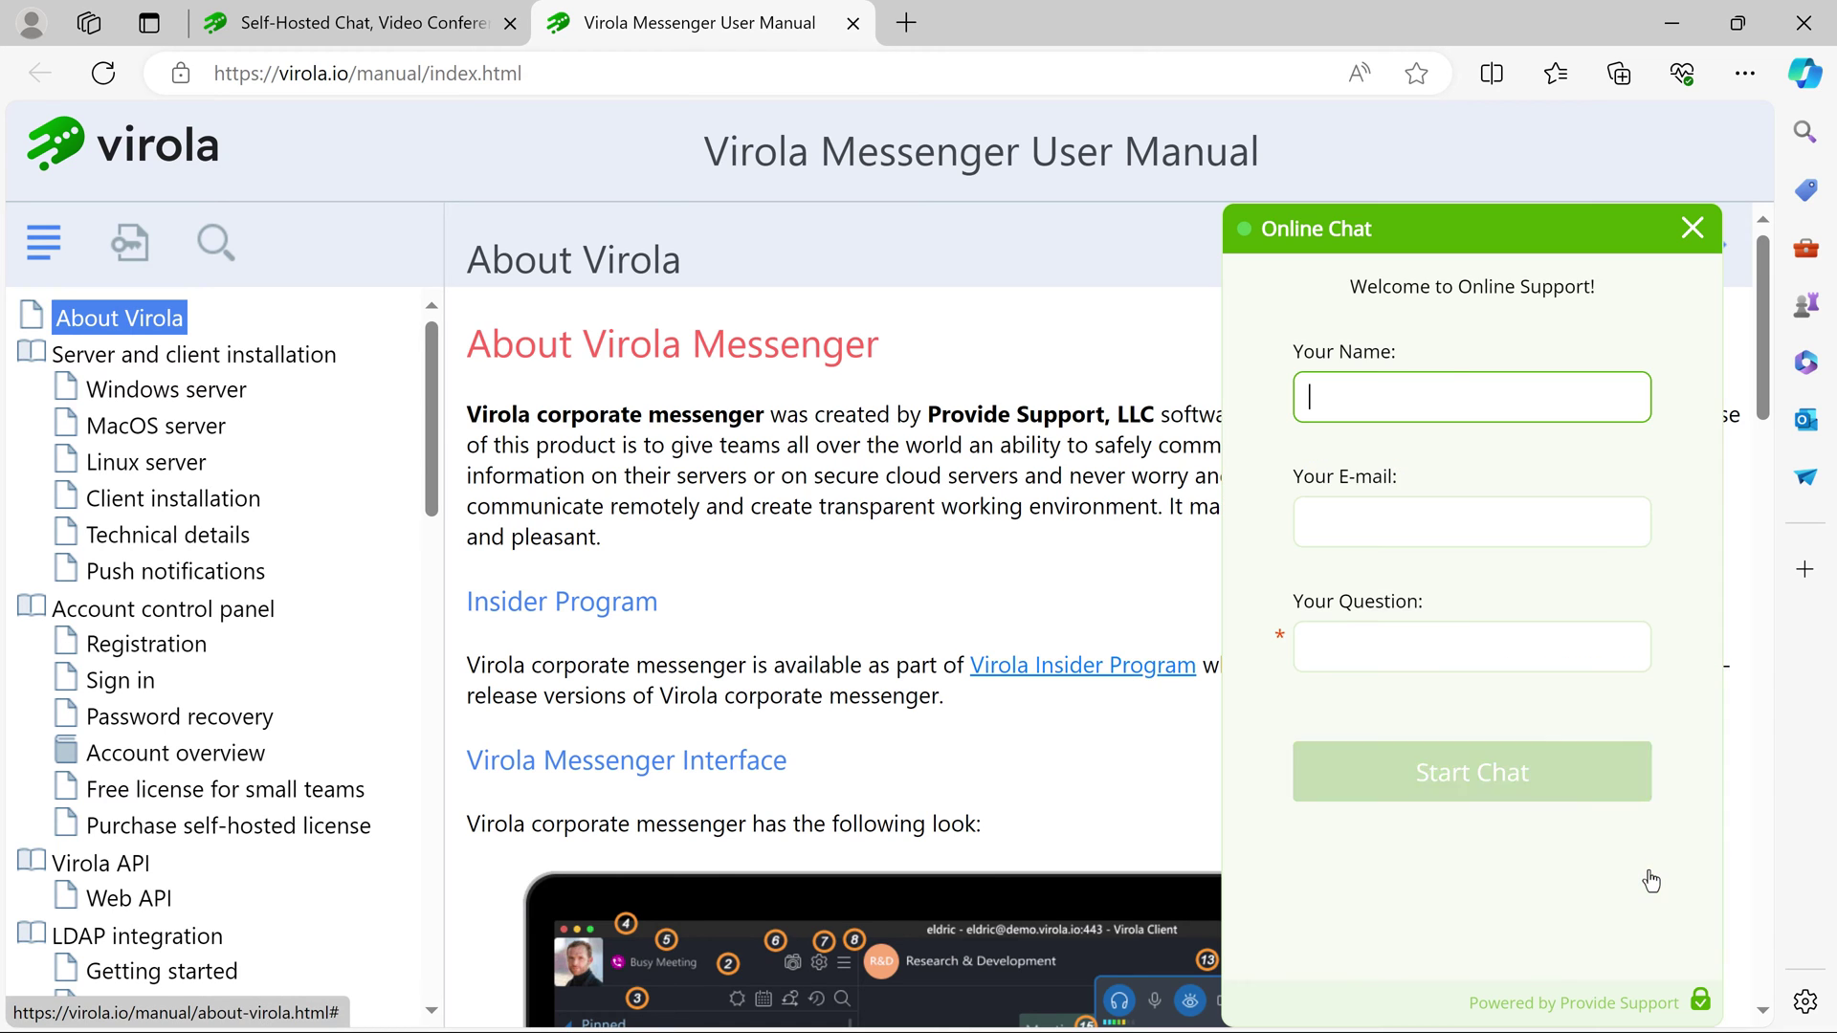